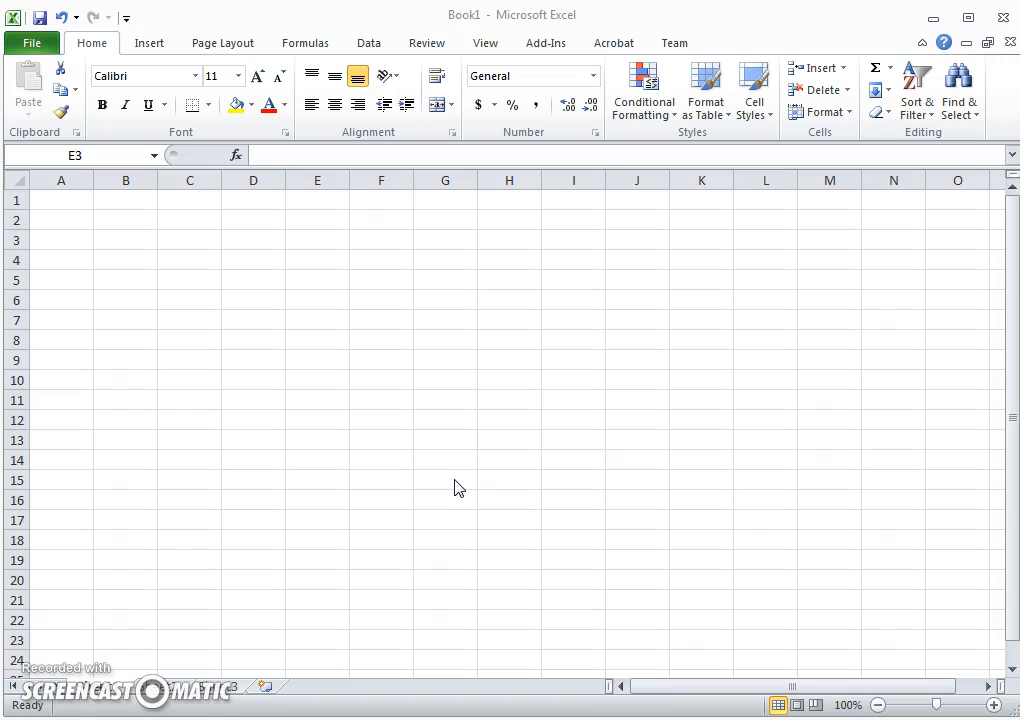
Enter sample numbers: 34 in E3, 78 in F3, 2 in F4, 32 in G4 and 67 in H3.
text(34)
key(Tab)
text(78)
key(Return)
text(2)
key(Tab)
text(32)
key(Tab)
key(Up)
text(67)
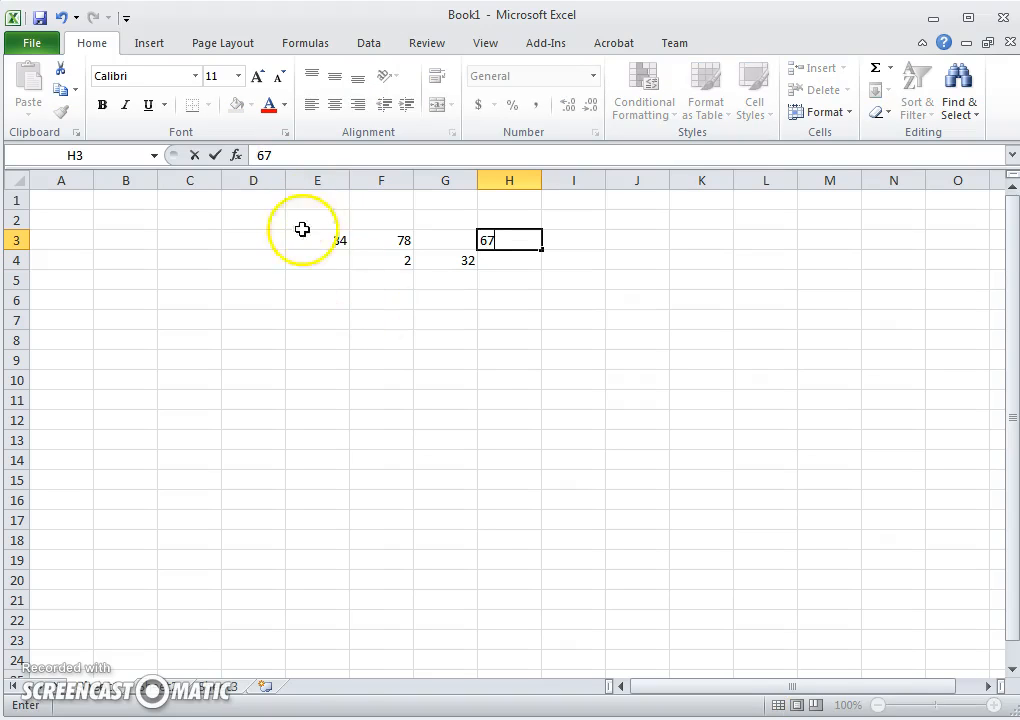
Format cell E3 with the Currency number format.
double_click(336, 240)
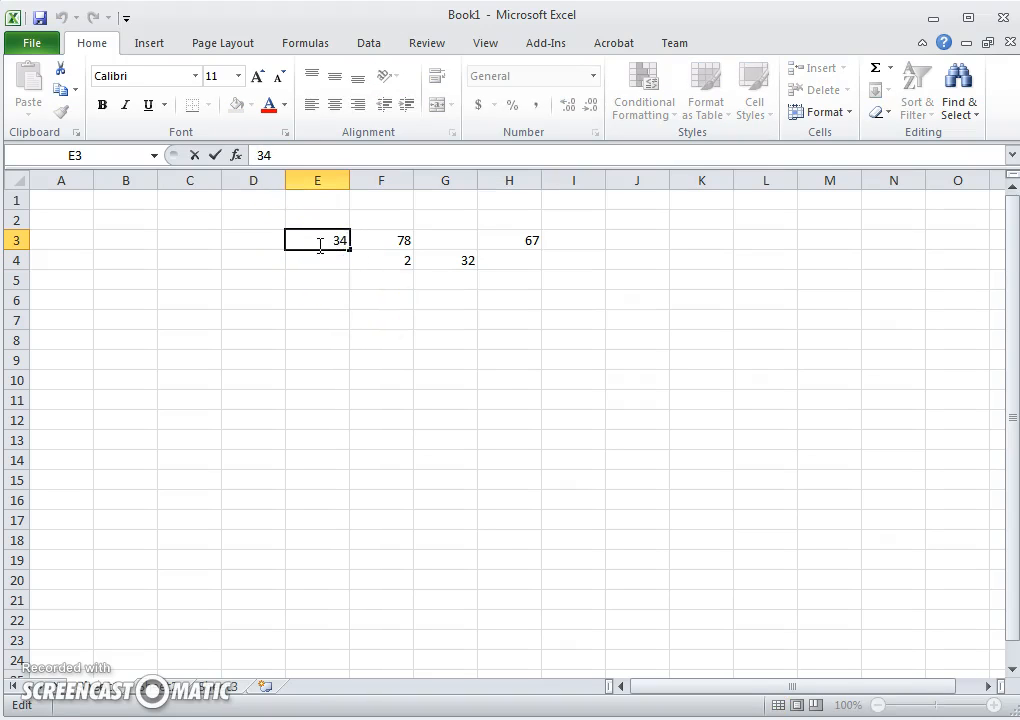
key(Escape)
right_click(316, 238)
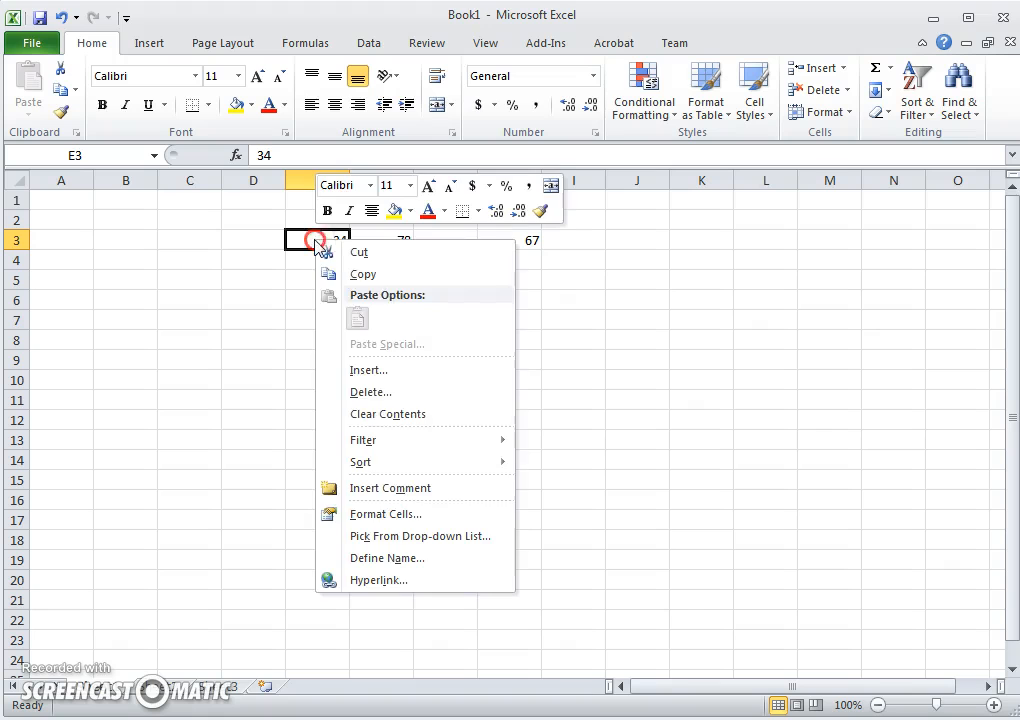
click(406, 515)
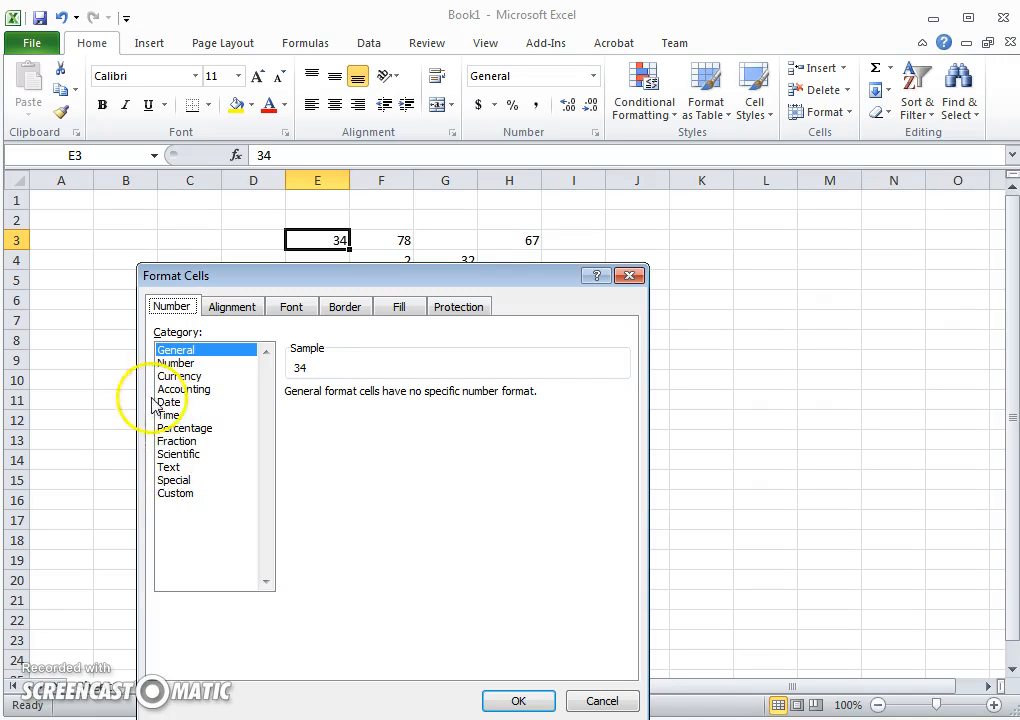
double_click(180, 376)
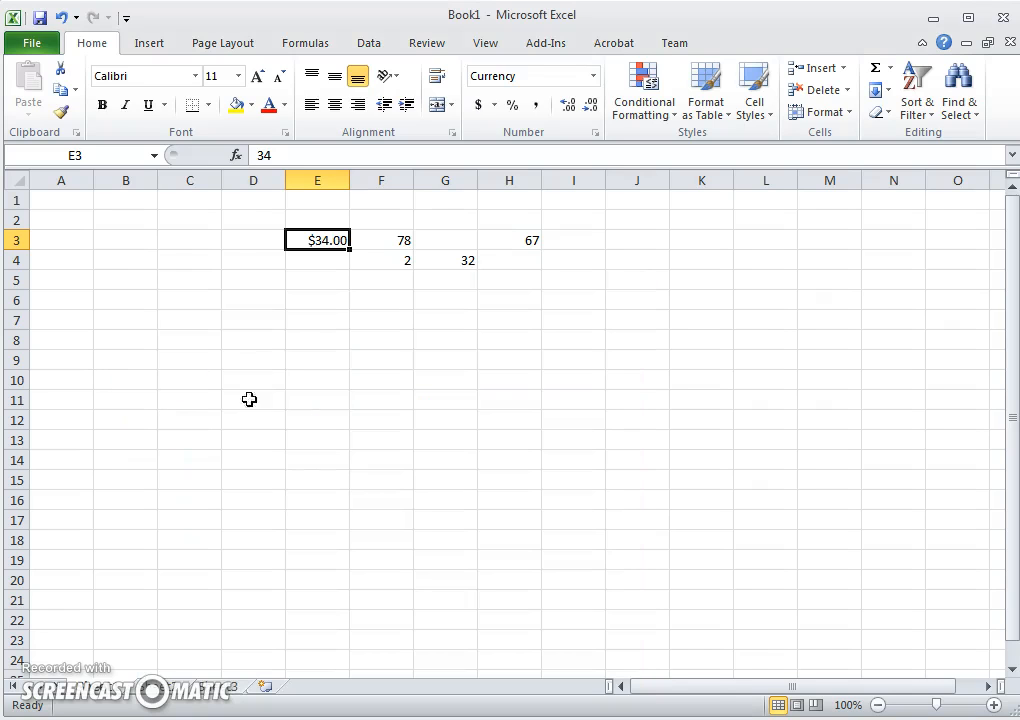
Try adding a dollar sign in front of the number in cell F3, and remove it again.
double_click(382, 240)
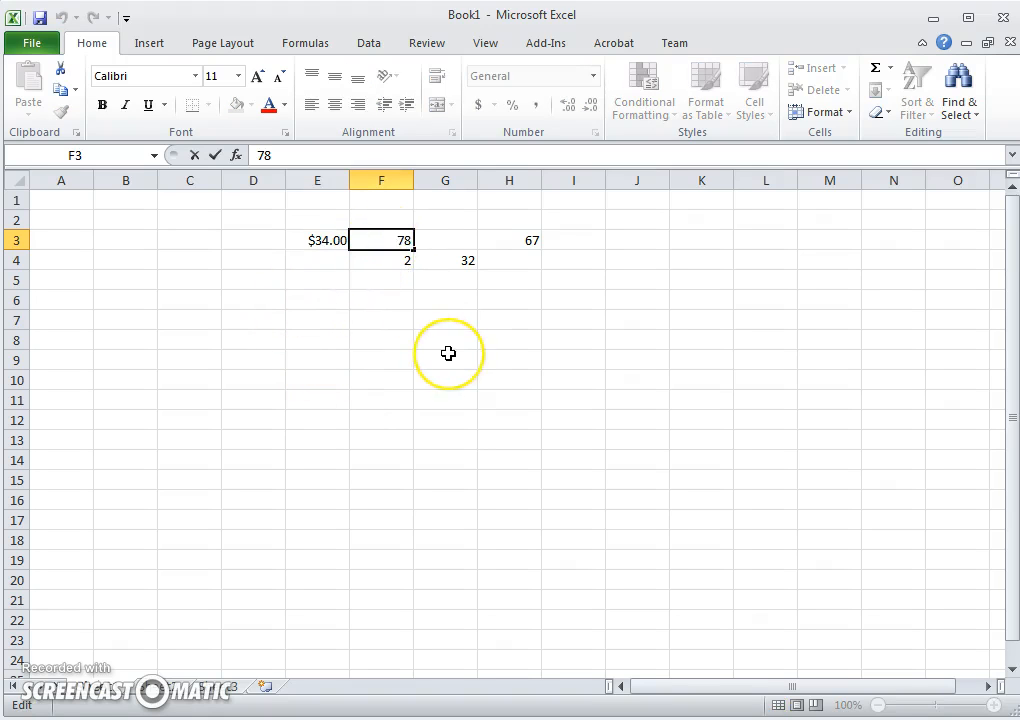
text($)
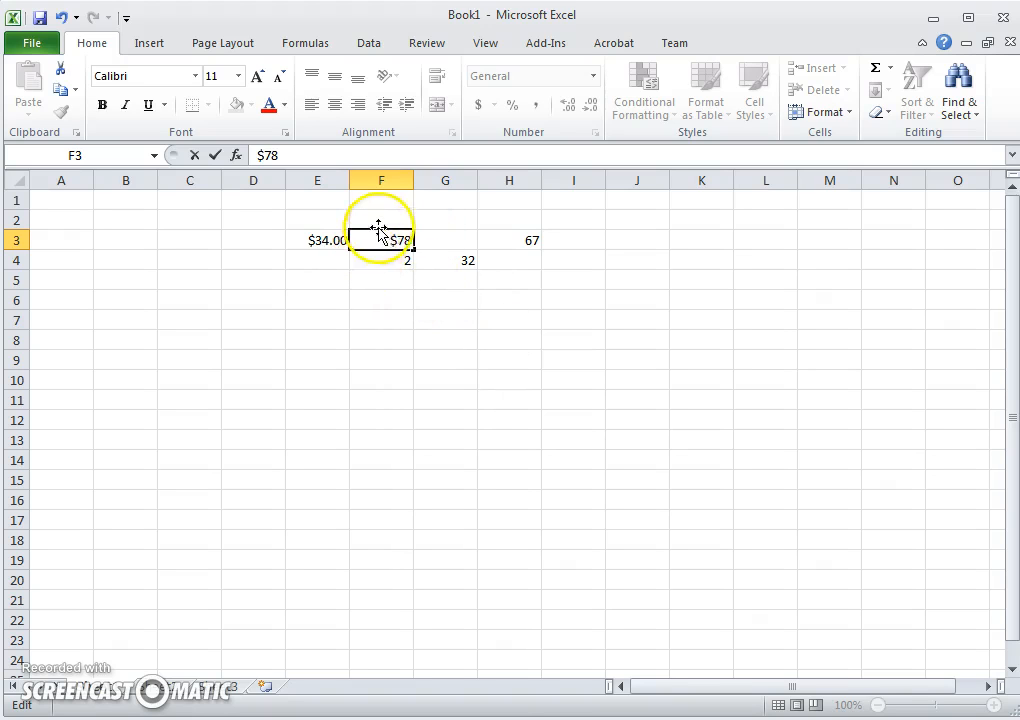
key(BackSpace)
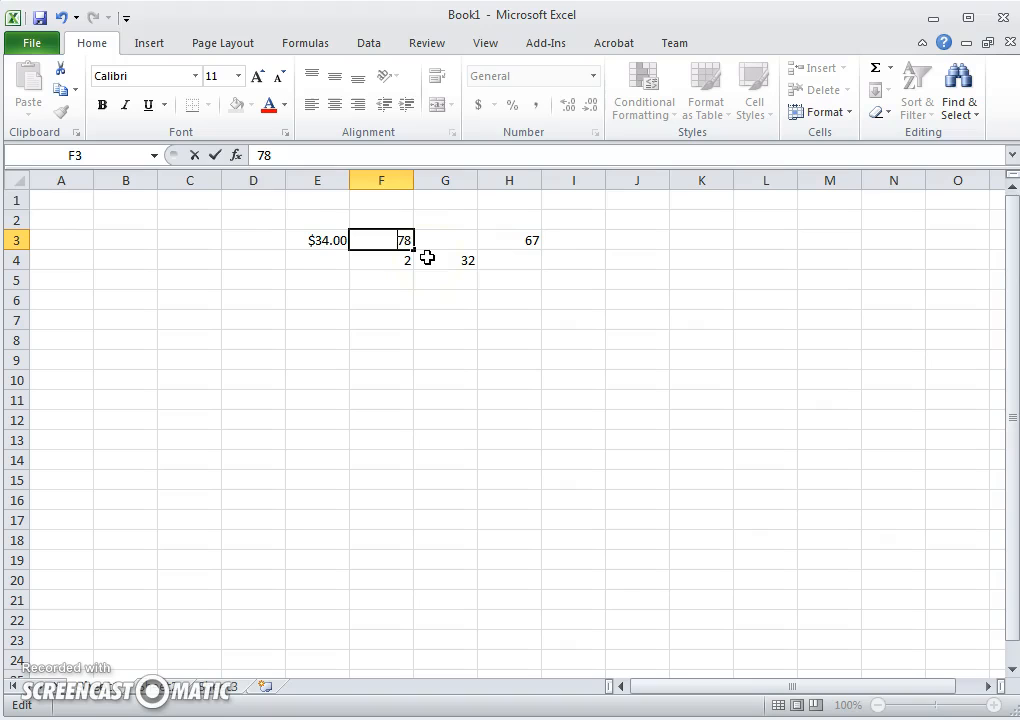
Delete the number from the currency-formatted cell E3.
double_click(320, 238)
key(BackSpace)
key(BackSpace)
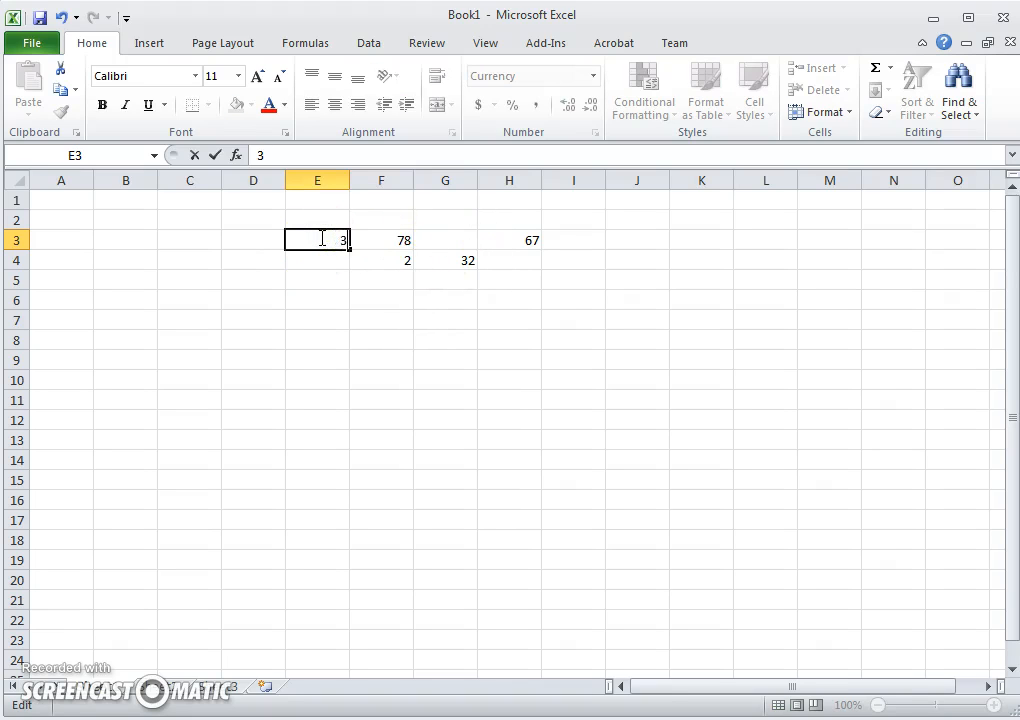
Merge and center cells F4 and G4, accepting the loss of the second value, and unmerge them again.
drag(382, 255, 437, 266)
click(406, 263)
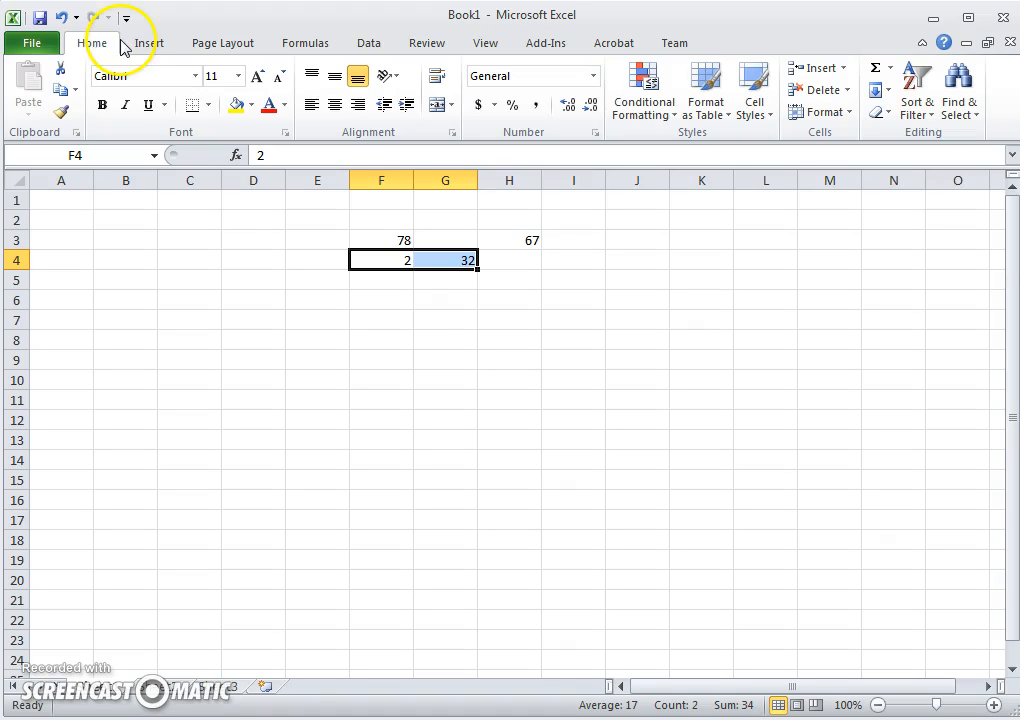
click(452, 108)
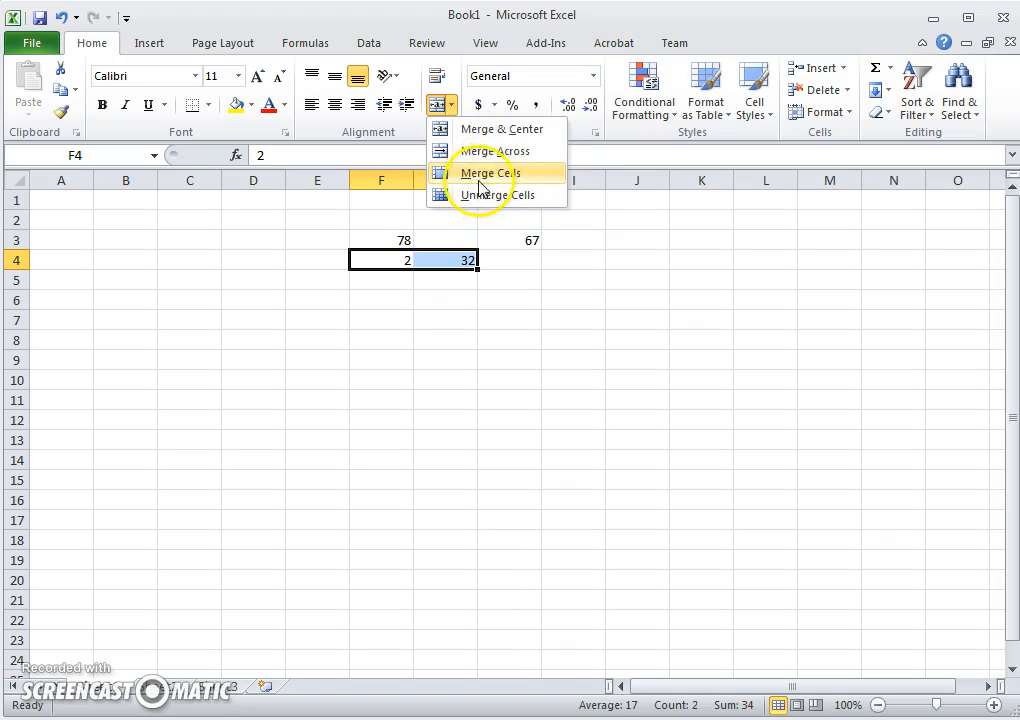
click(498, 132)
click(469, 438)
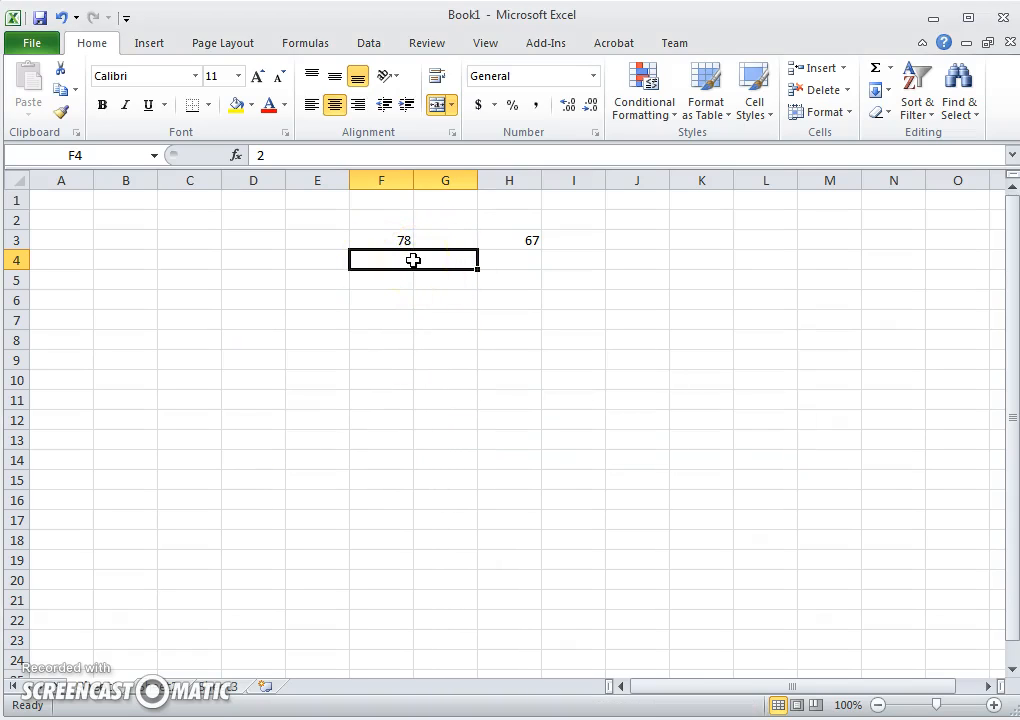
click(436, 106)
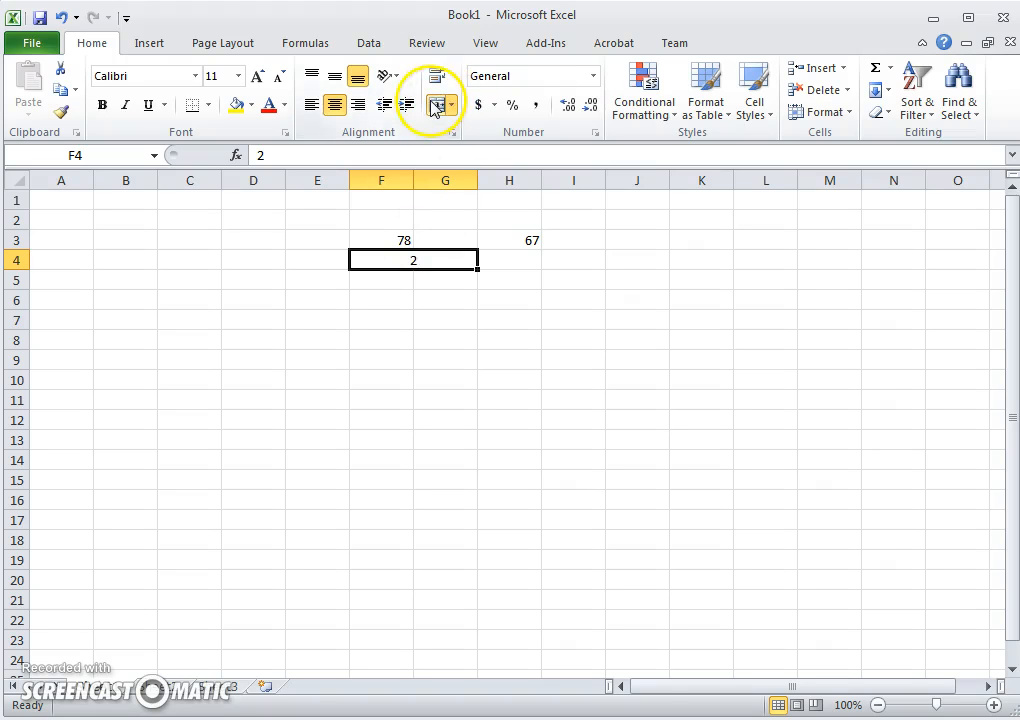
click(437, 315)
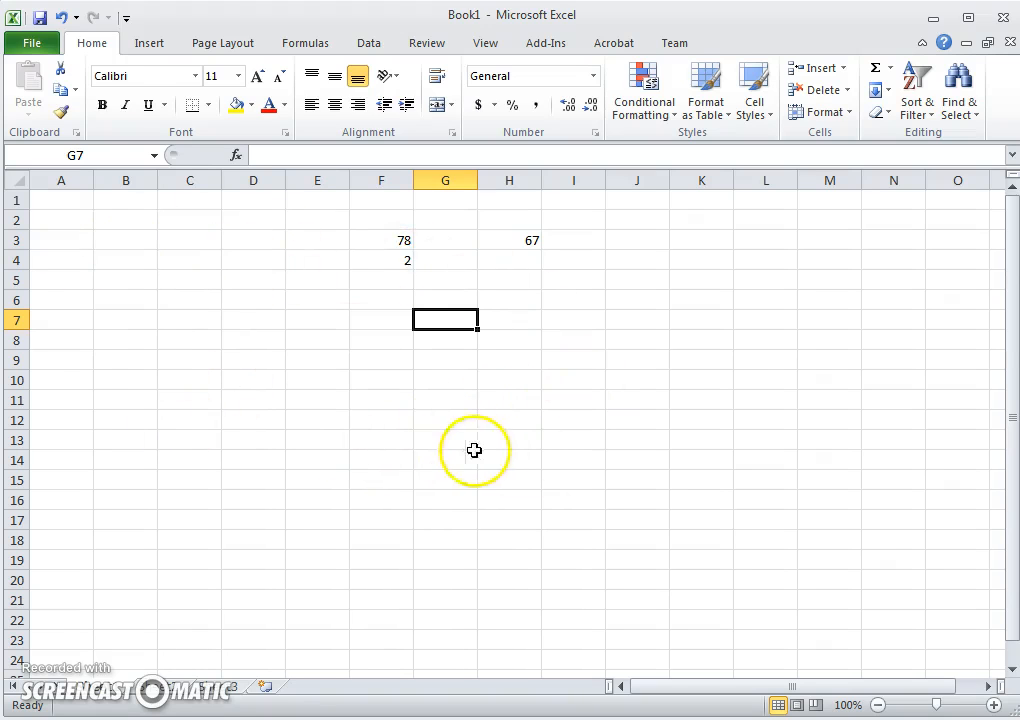
Clear the remaining sample numbers from cells F4, F3 and H3.
drag(401, 260, 405, 280)
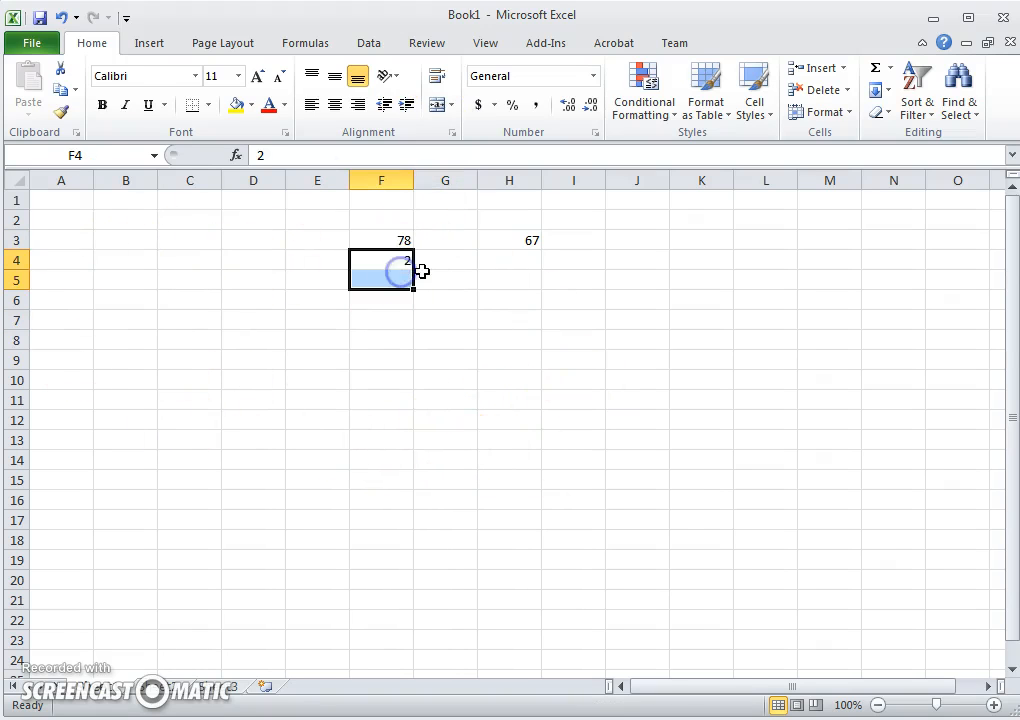
key(Delete)
key(Up)
key(Delete)
key(Right)
key(Right)
key(BackSpace)
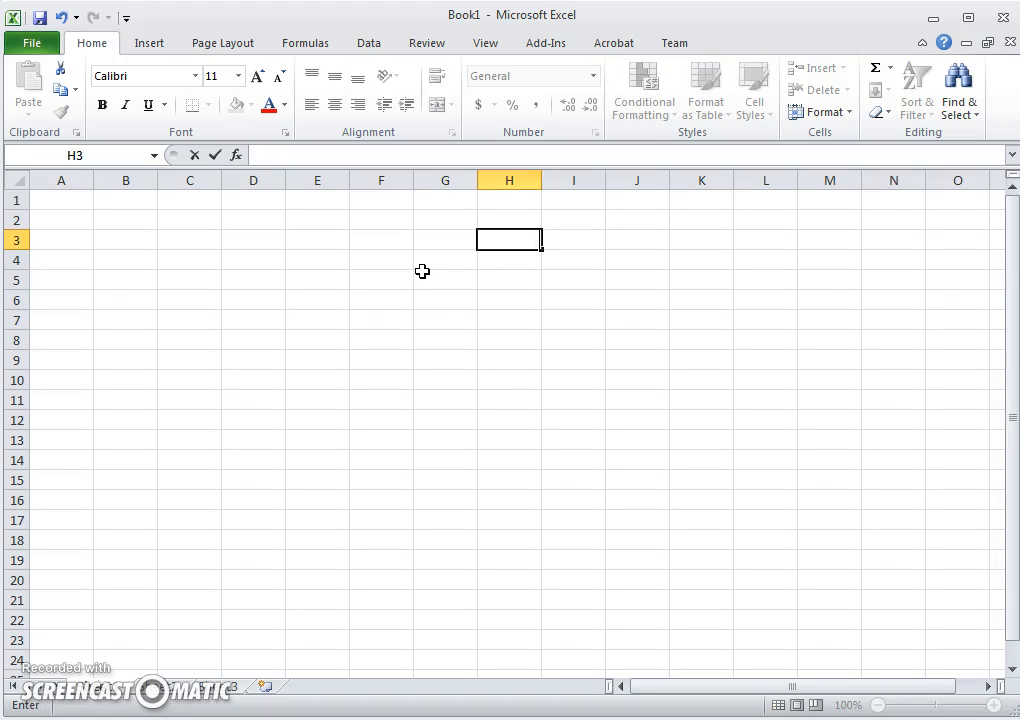
key(Return)
Enter the addition formula =3+3 in cell G2.
key(Up)
key(Up)
key(Left)
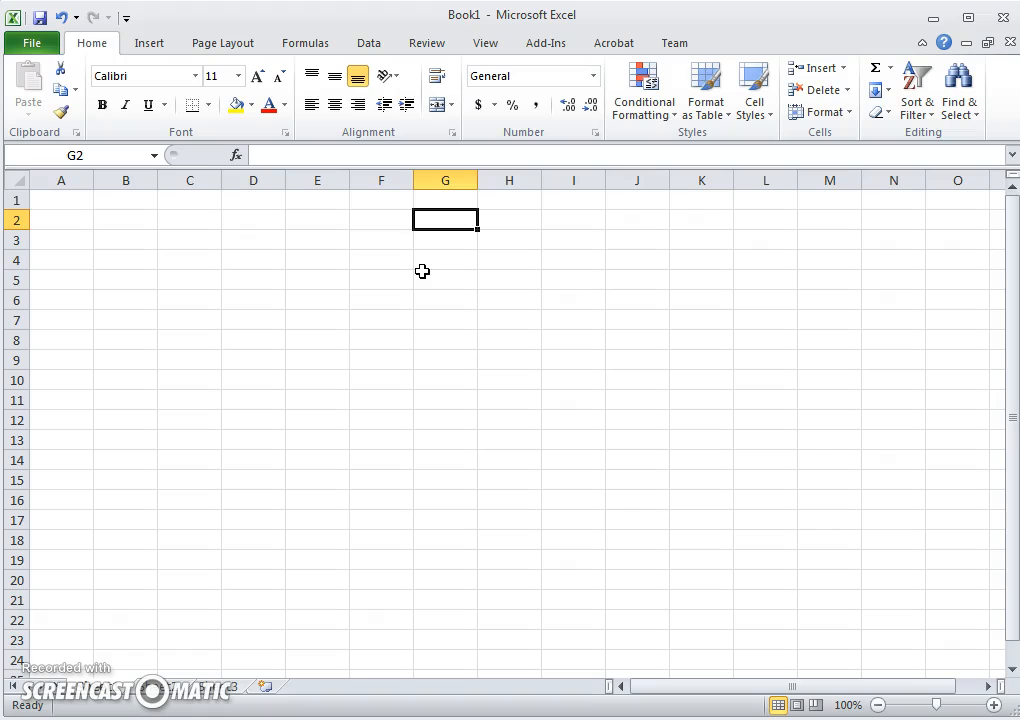
key(Left)
key(Right)
text(+)
key(Escape)
text(=)
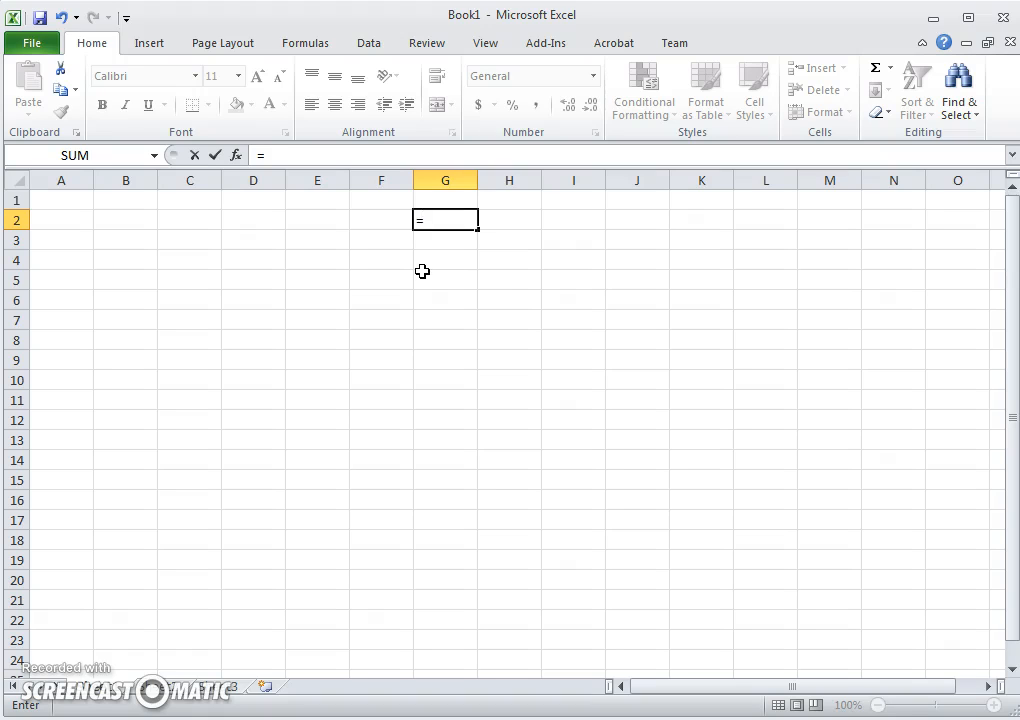
text(3+3)
key(Return)
Change the formula in cell G2 to the subtraction =3-2.
double_click(450, 225)
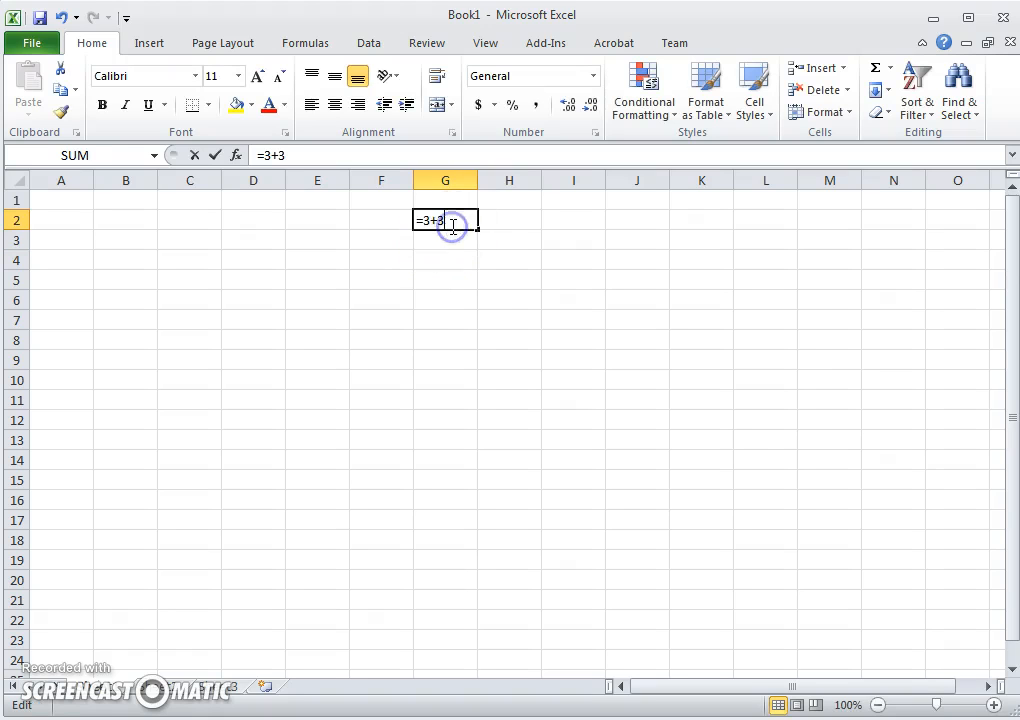
key(BackSpace)
key(BackSpace)
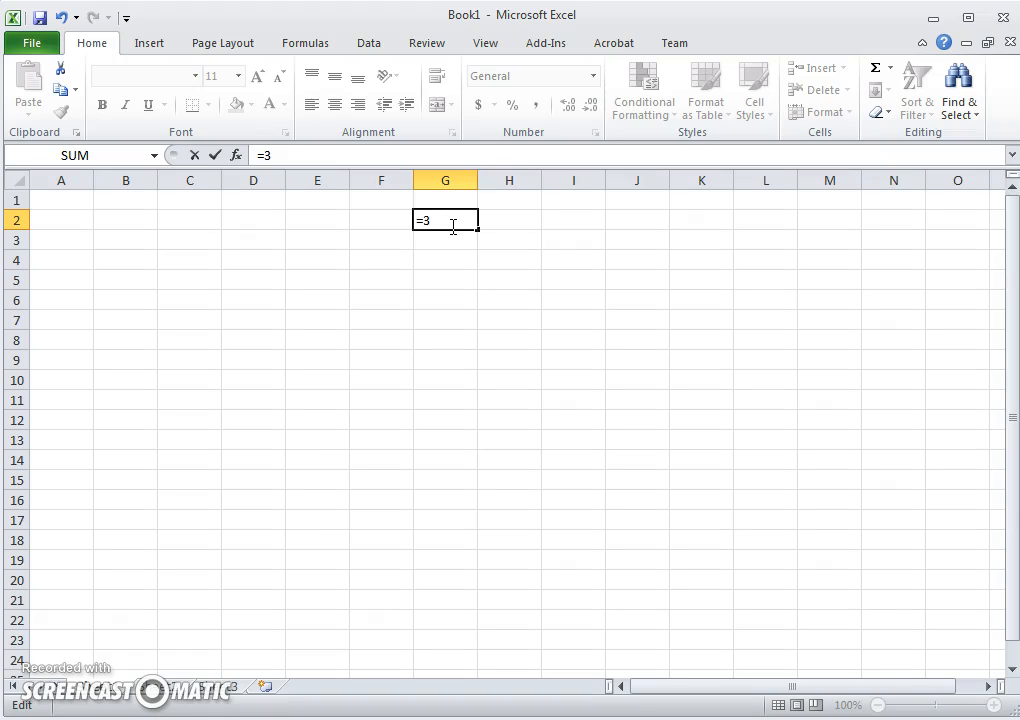
text(-@)
key(BackSpace)
text(2)
key(Return)
Change the formula in cell G2 to the multiplication =3*2.
double_click(480, 221)
click(460, 230)
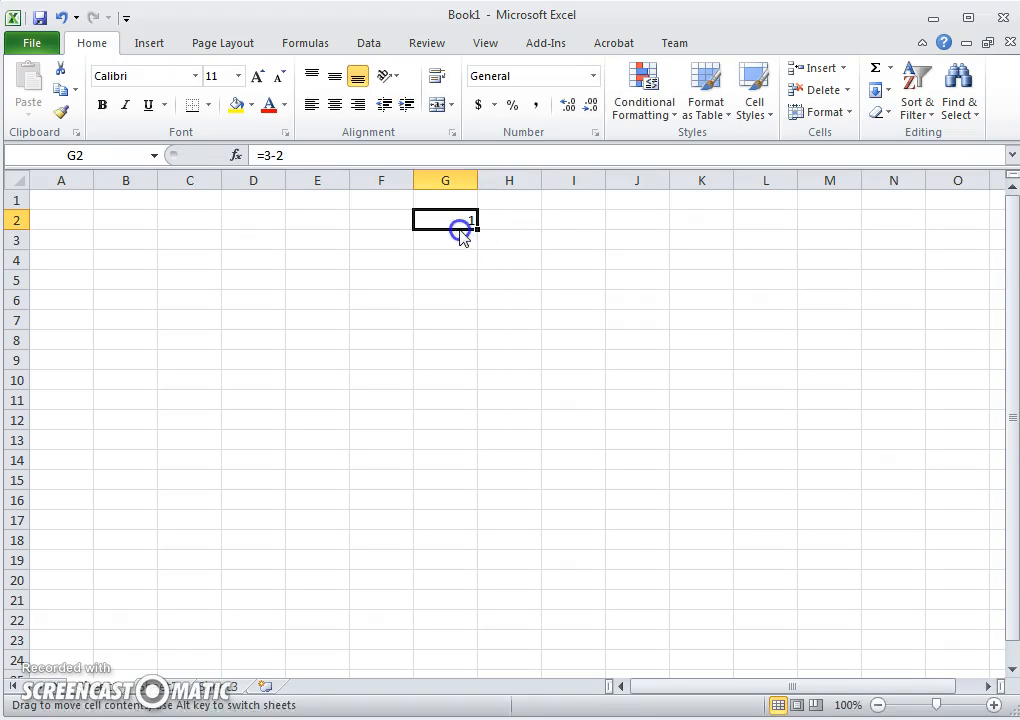
double_click(460, 215)
key(BackSpace)
key(BackSpace)
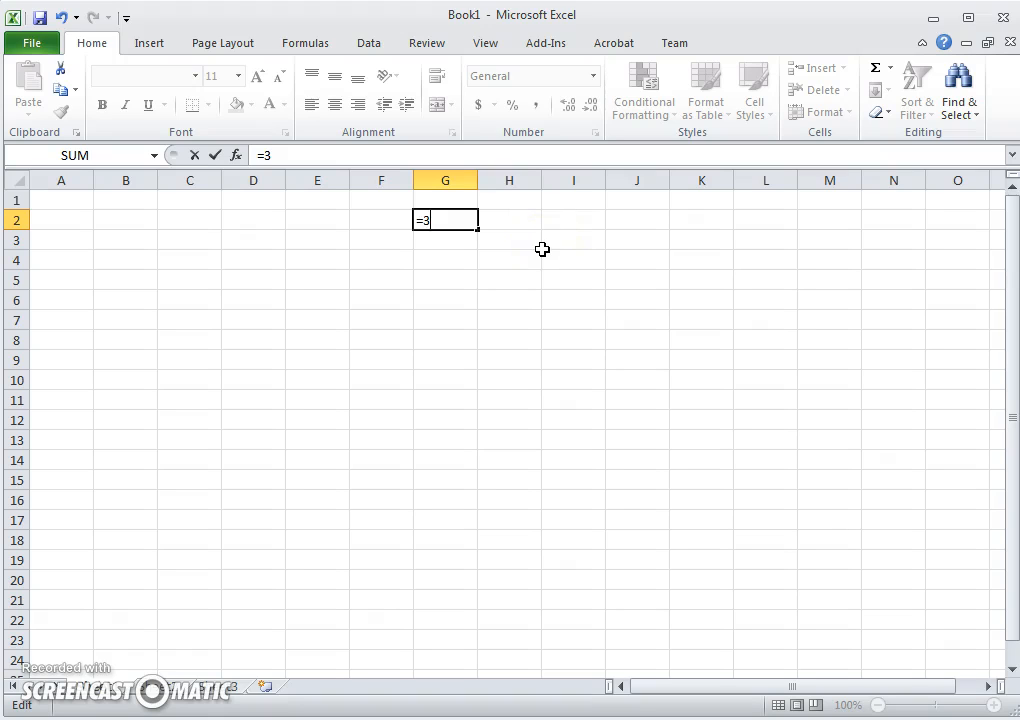
text(*)
key(Return)
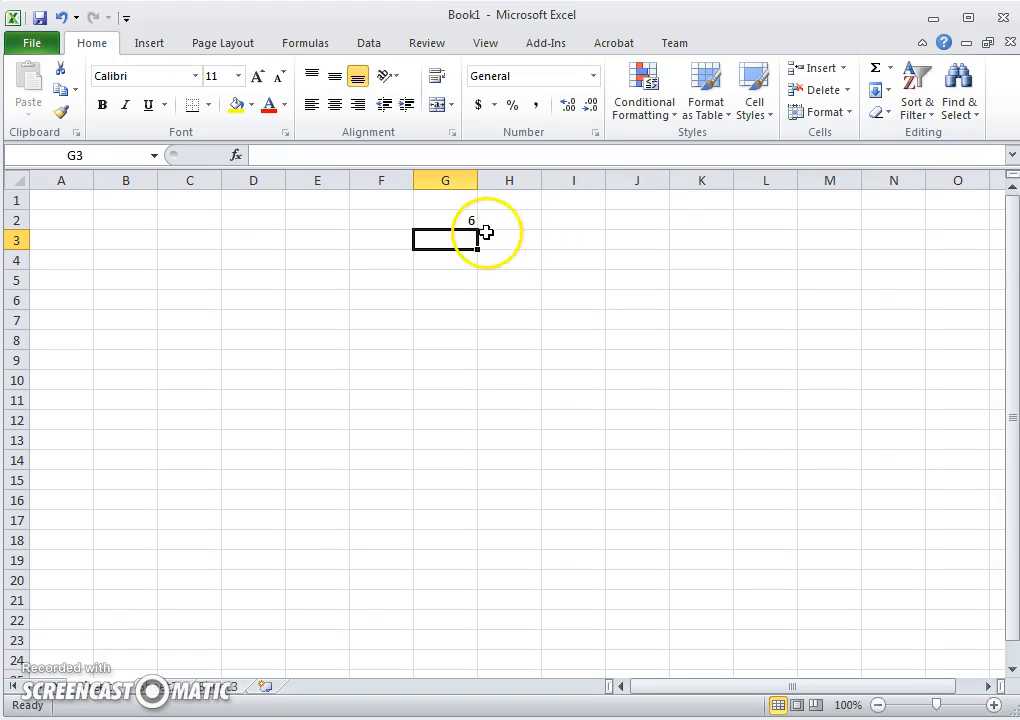
Replace the calculation in cell G2 with the division =10/5.
click(455, 222)
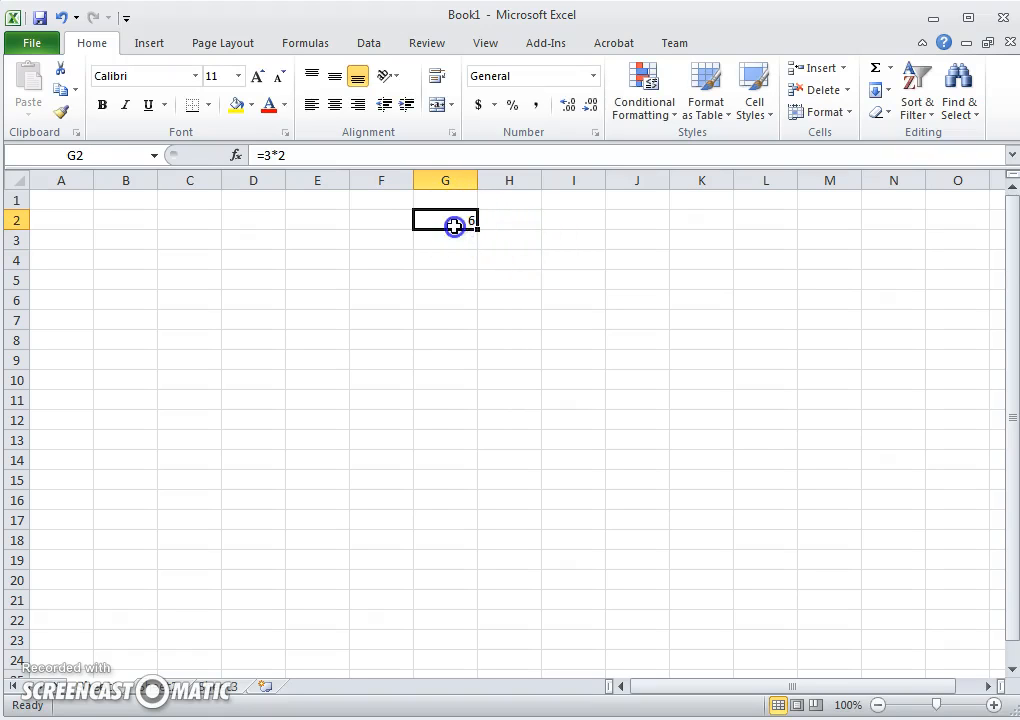
double_click(455, 223)
drag(452, 219, 428, 228)
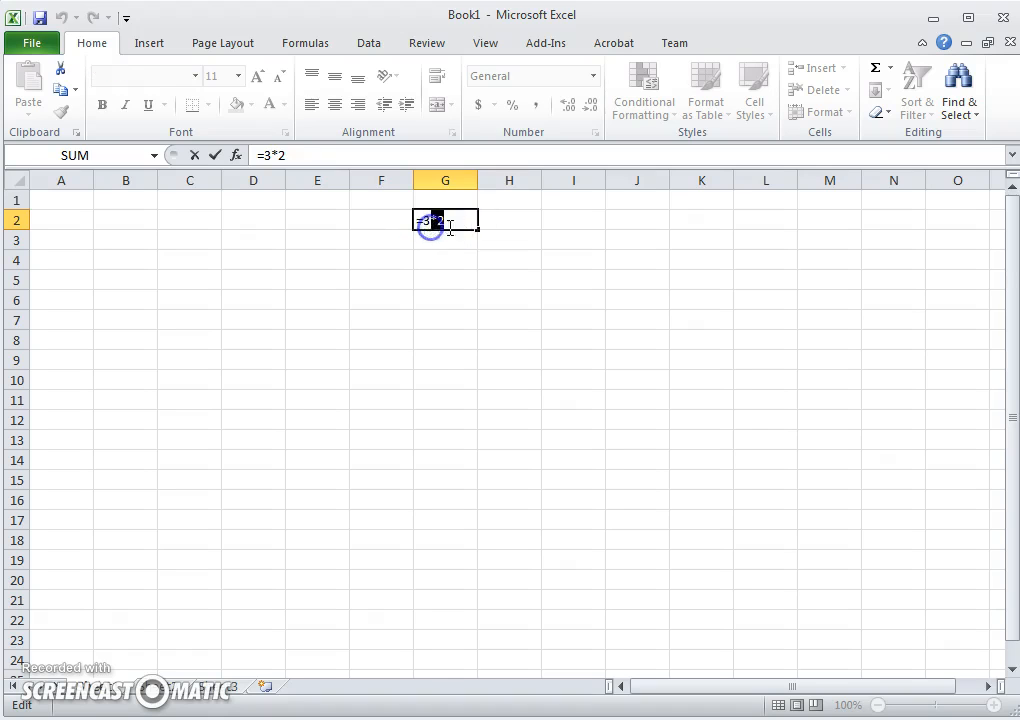
key(BackSpace)
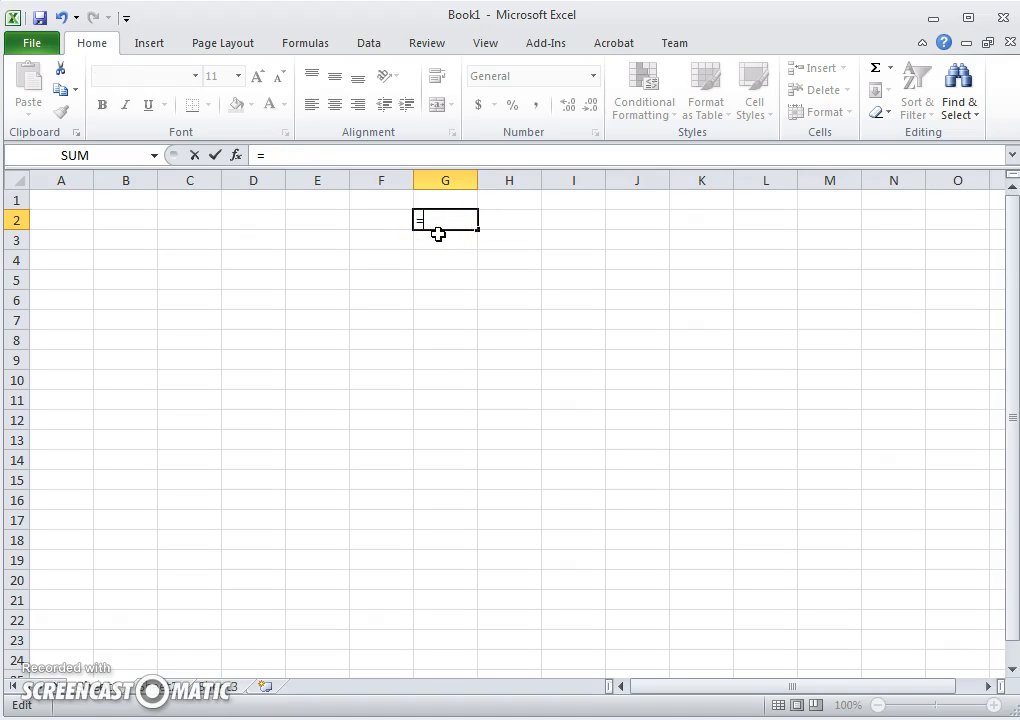
text(10/5)
key(Return)
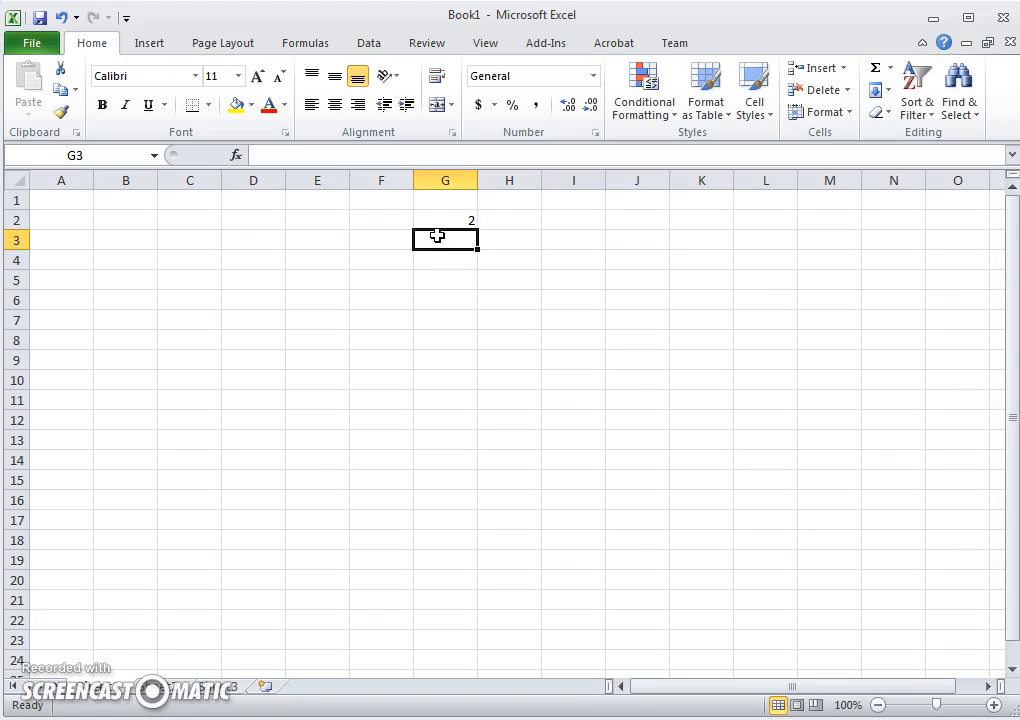
Clear the division formula from cell G2 and start an IF formula there, leaving it as =IF.
click(458, 221)
double_click(458, 221)
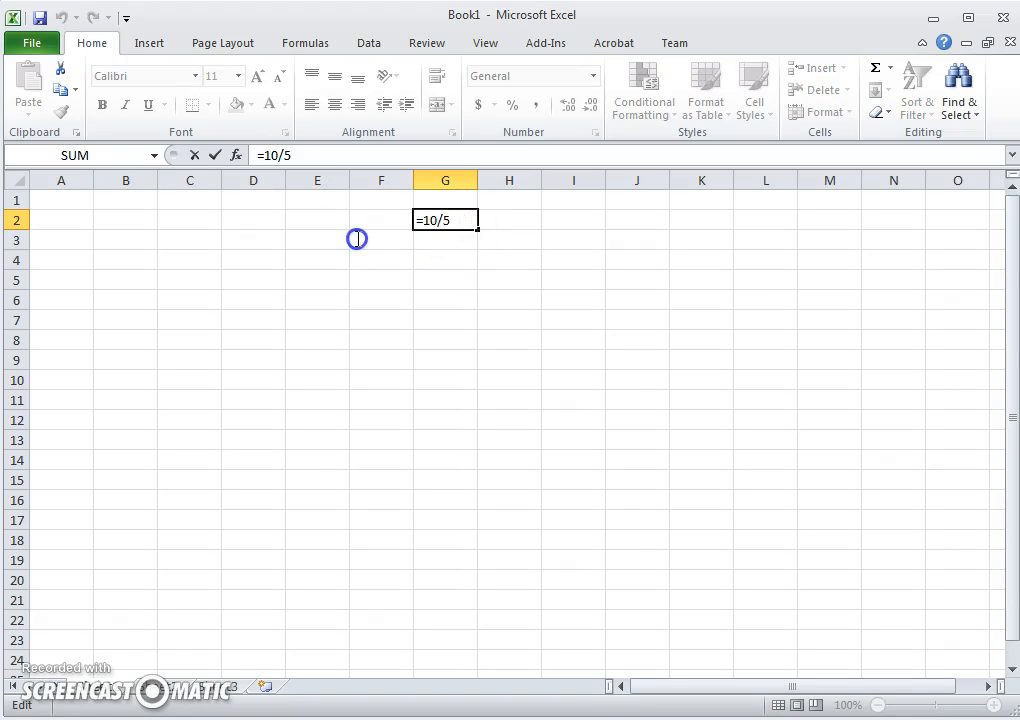
drag(439, 246, 405, 216)
key(Delete)
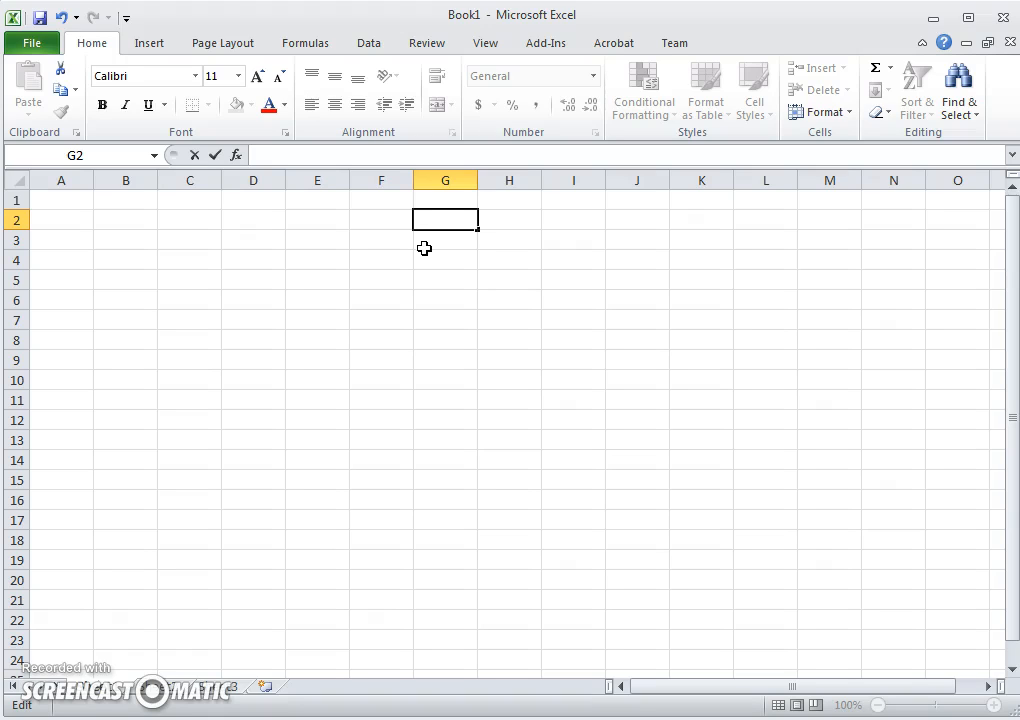
text(=)
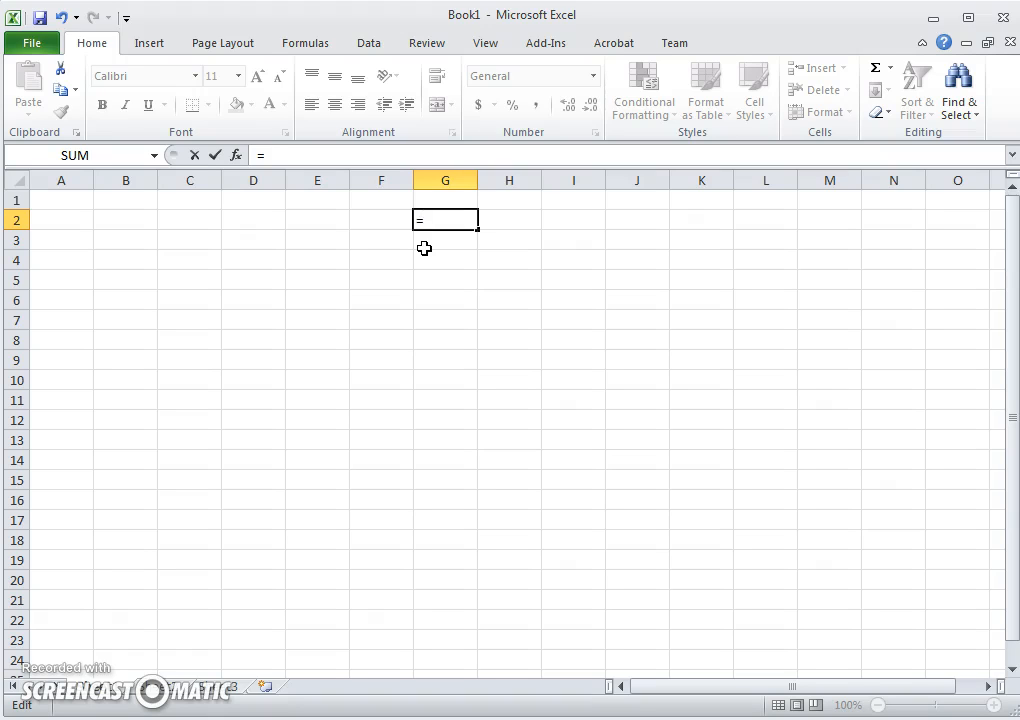
text(IF)
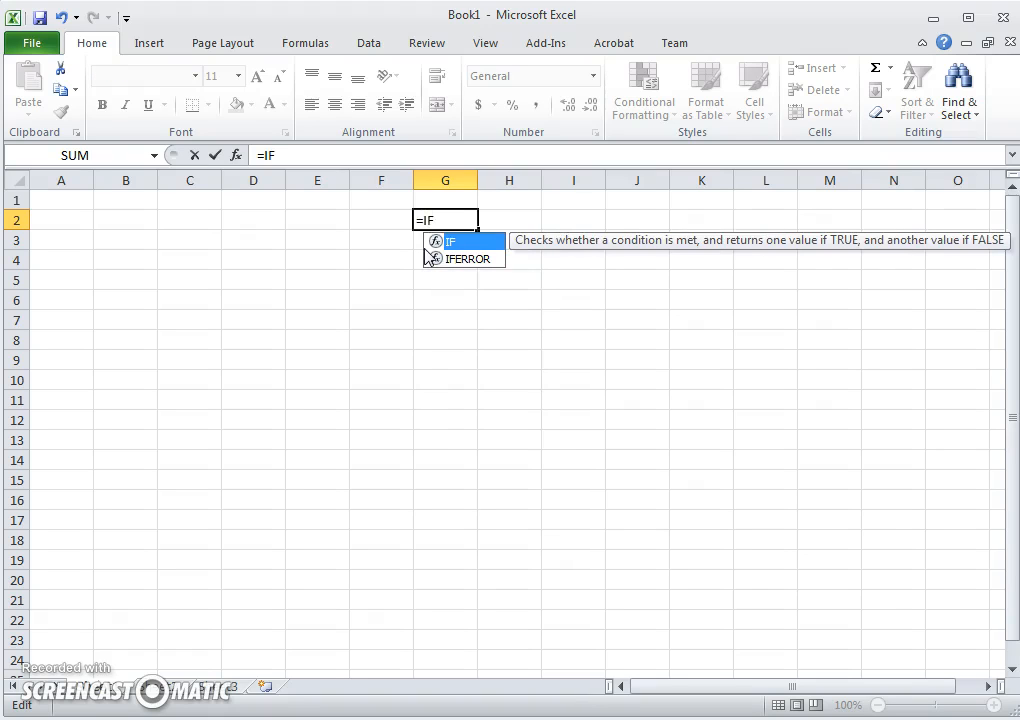
text(()
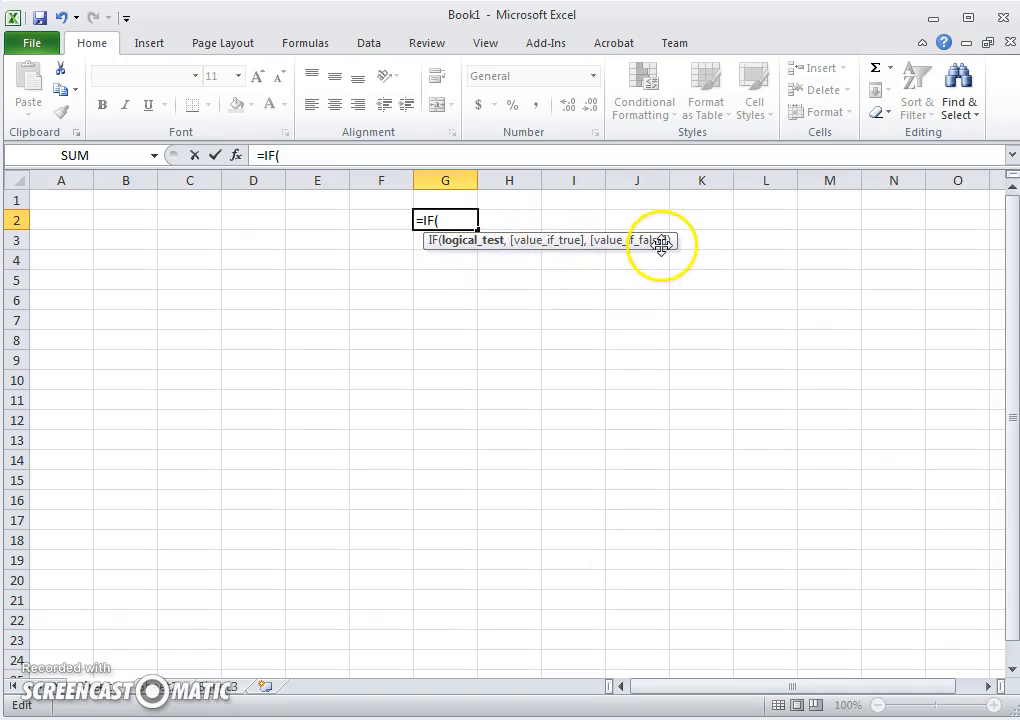
click(487, 253)
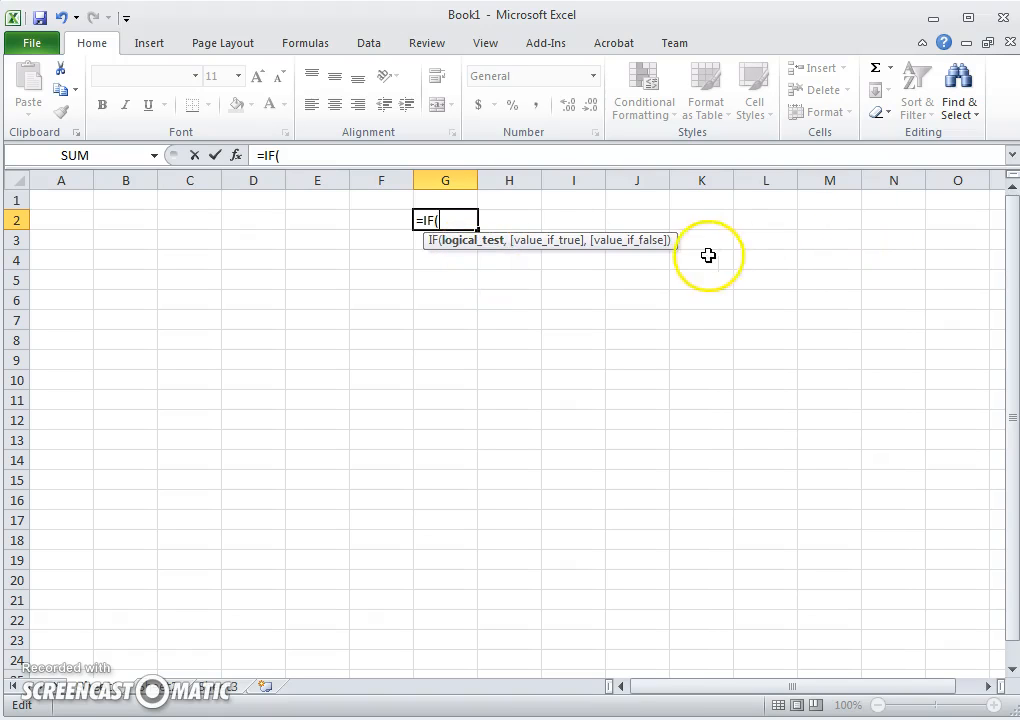
key(BackSpace)
Leave the formula cell and enter 9 in cell L5.
click(808, 345)
click(792, 278)
text(9)
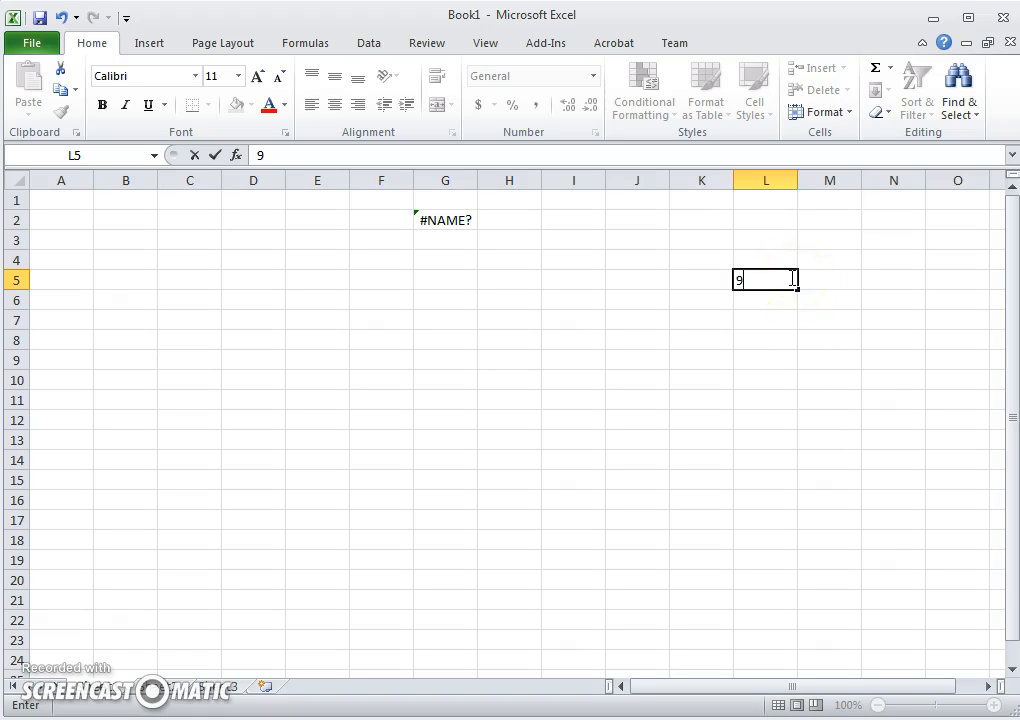
Complete the IF formula in cell G2 as =IF(L5>100,"Yes","No"), referencing cell L5.
double_click(429, 223)
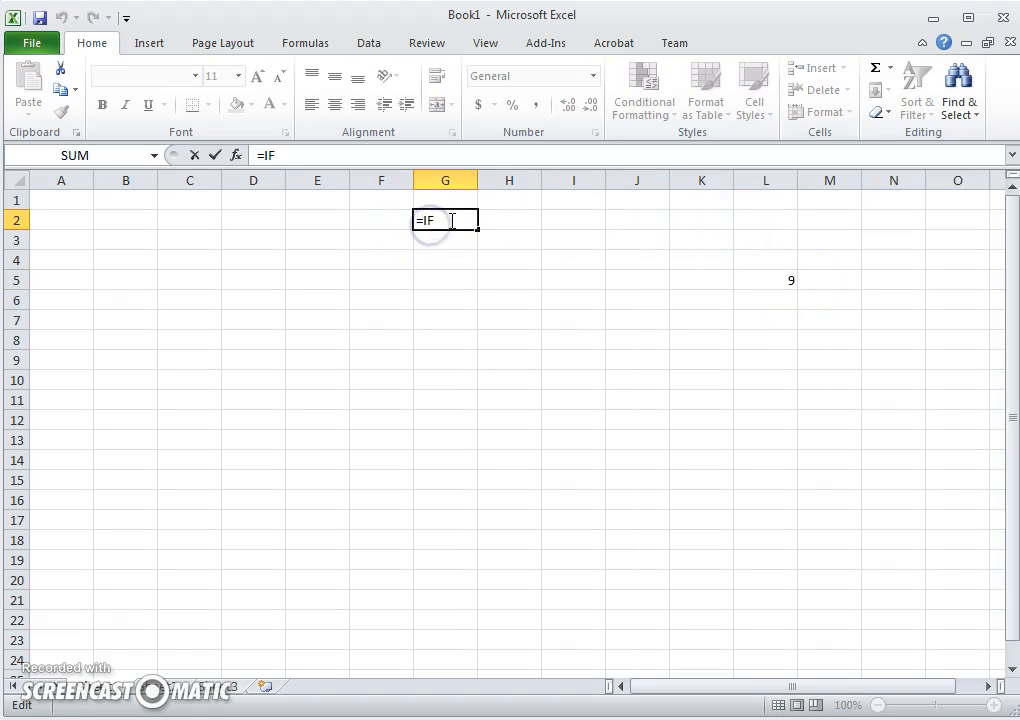
text(()
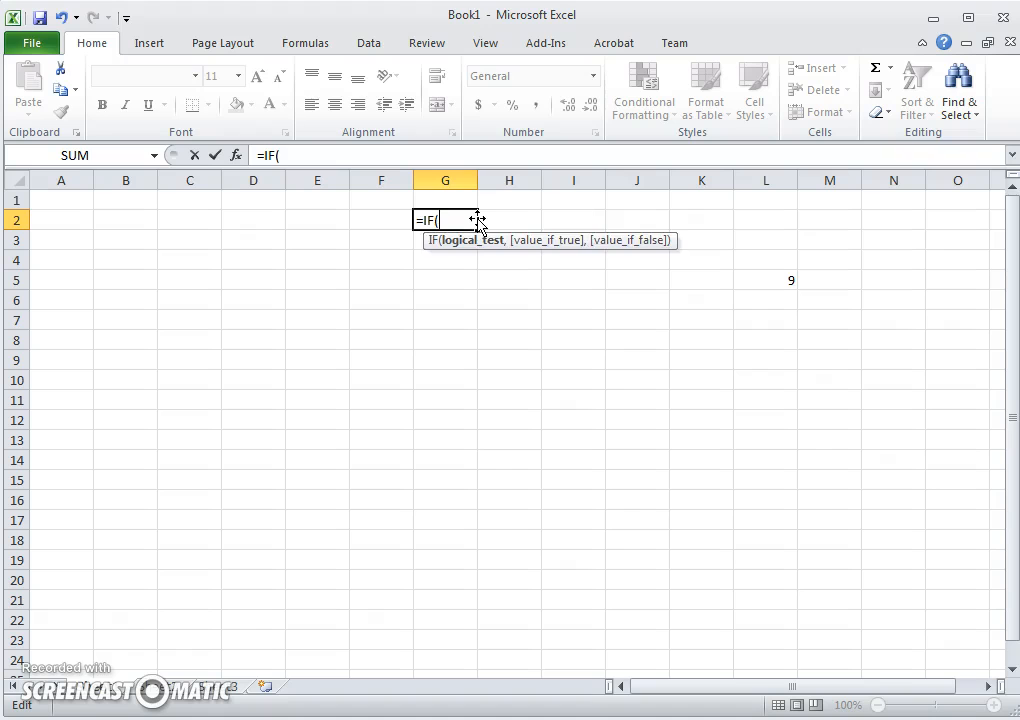
click(775, 280)
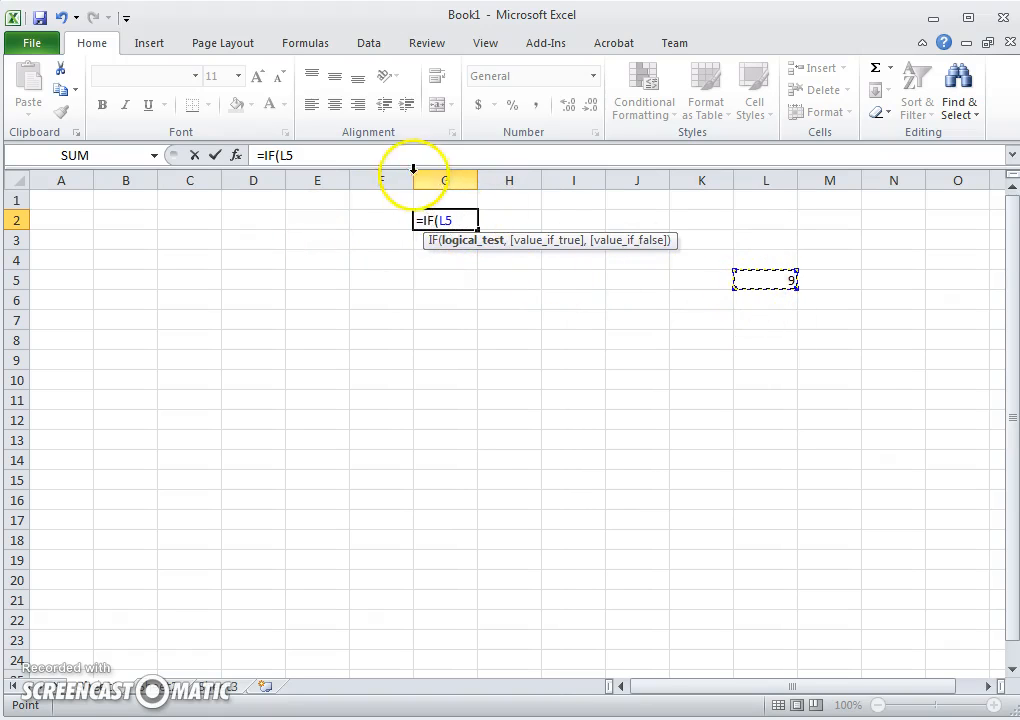
text(>)
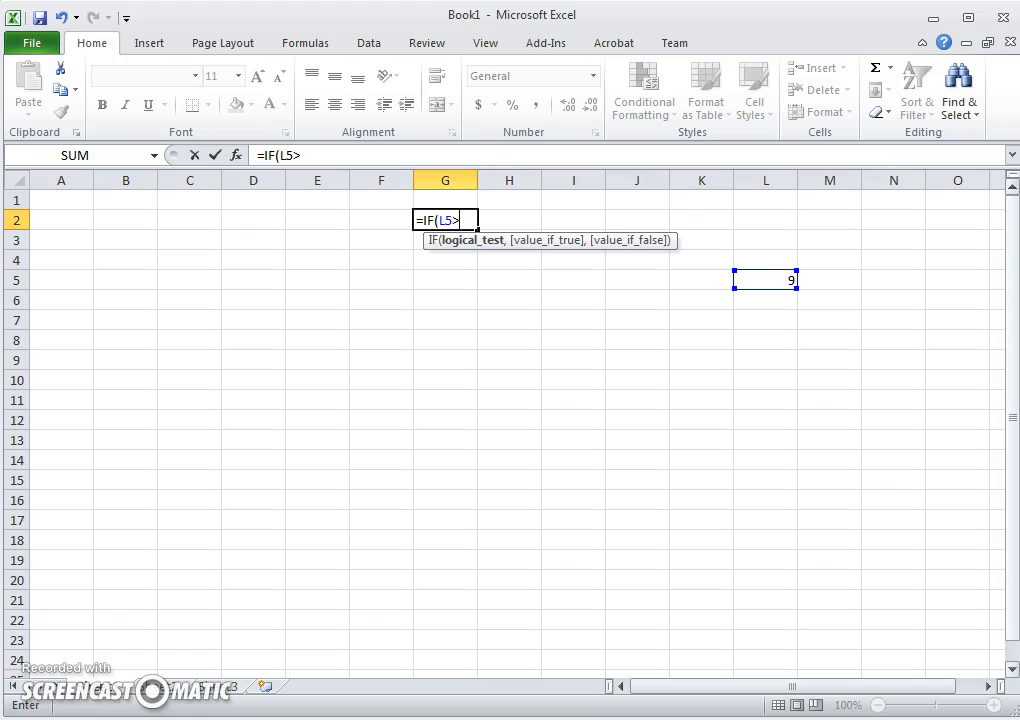
text(100)
text(,"Yes)
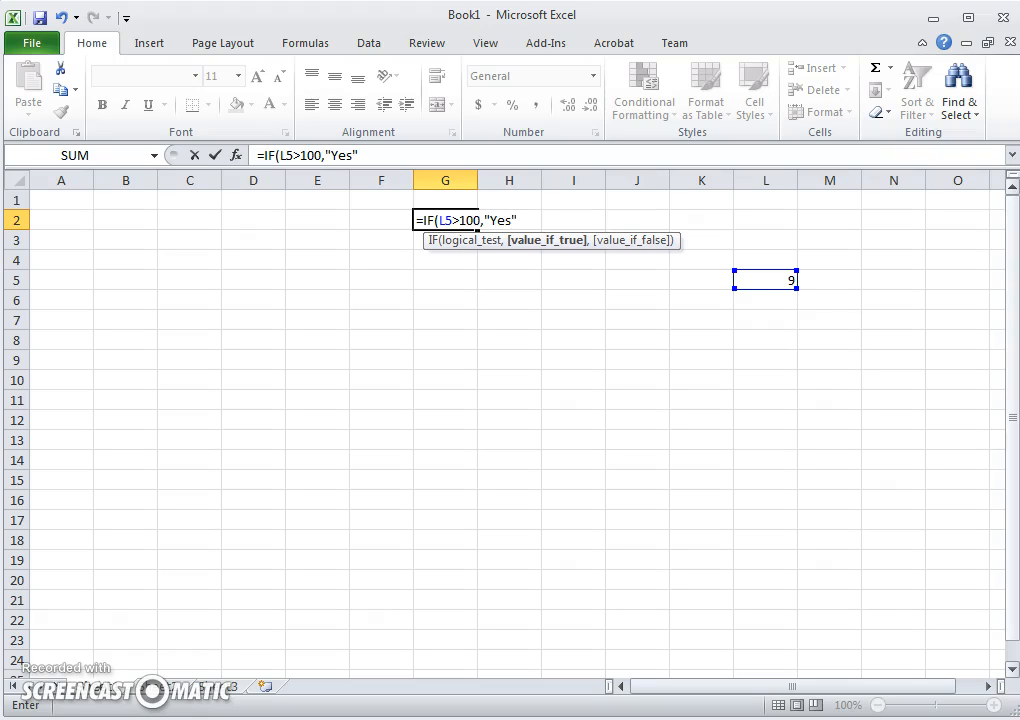
text(,"No)
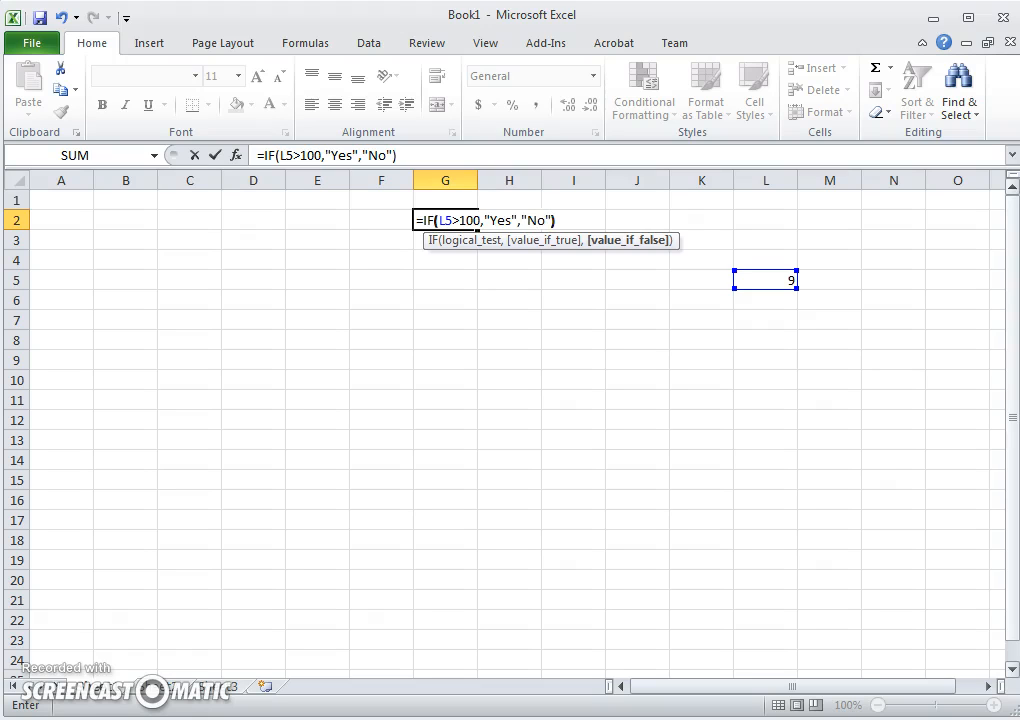
key(Return)
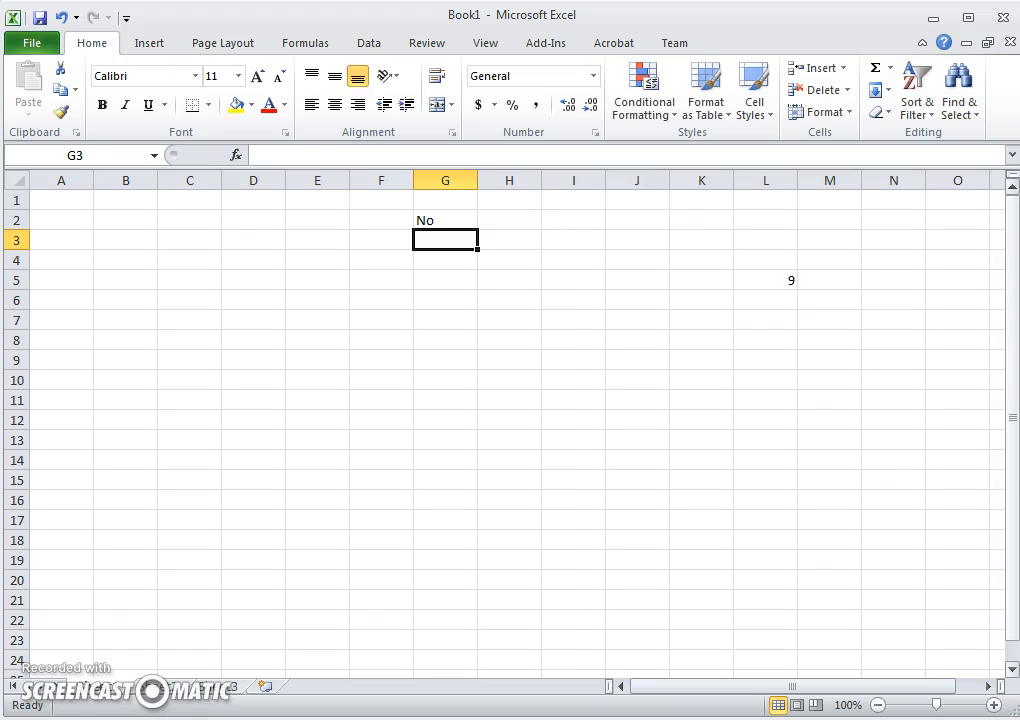
Clear the IF formula from cell G2 and the number from cell L5.
click(440, 220)
double_click(437, 219)
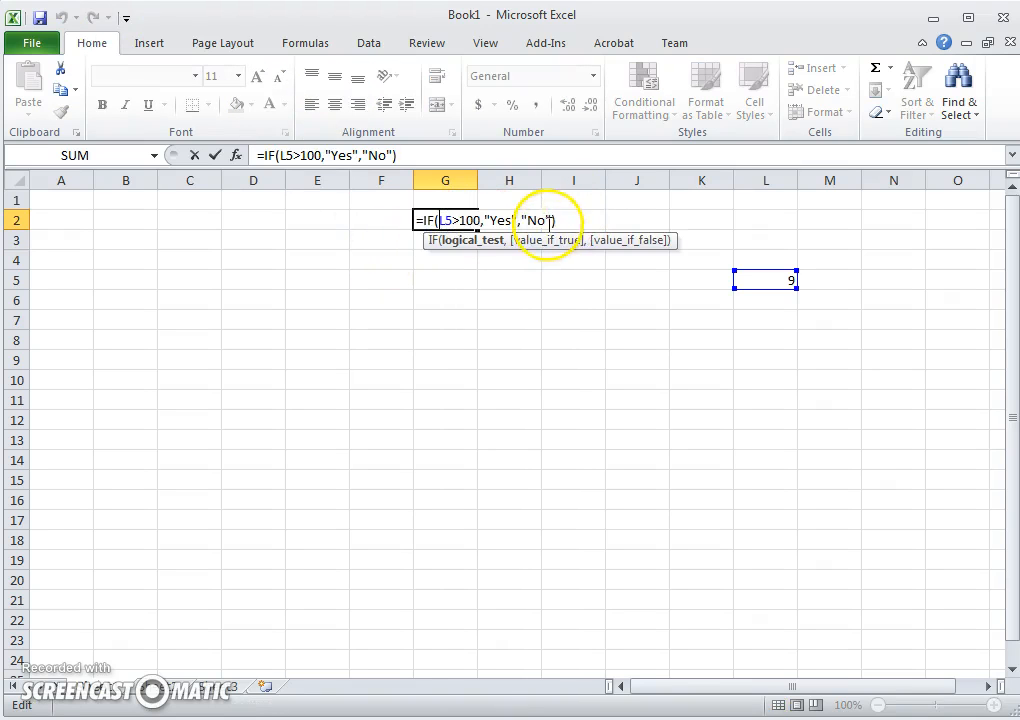
drag(556, 221, 404, 219)
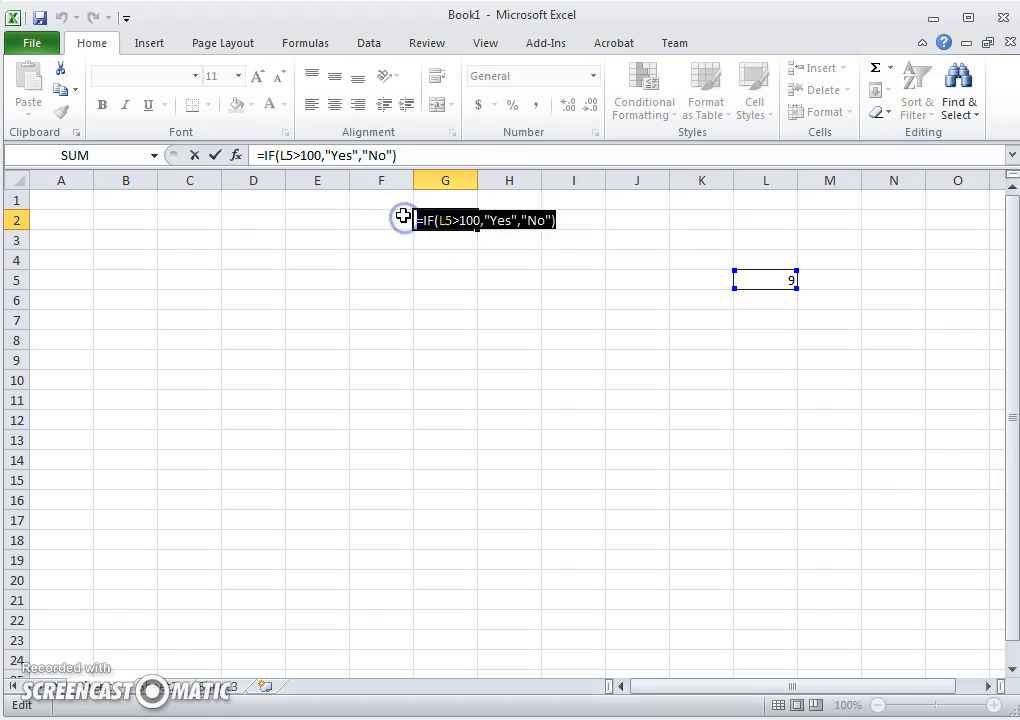
key(Delete)
double_click(766, 278)
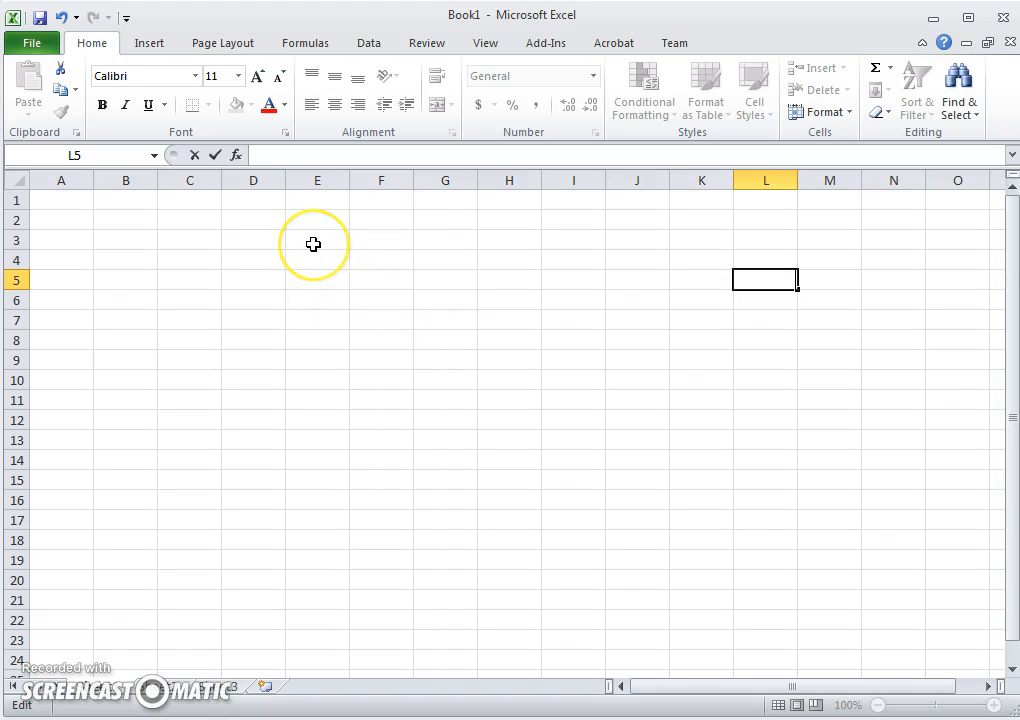
click(328, 282)
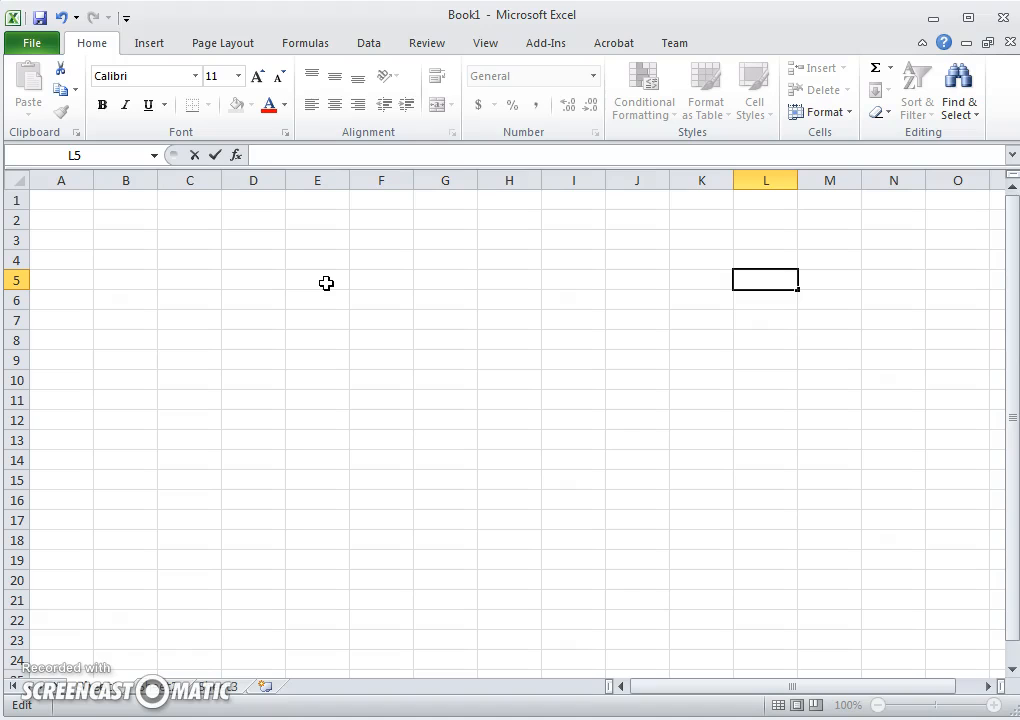
click(266, 300)
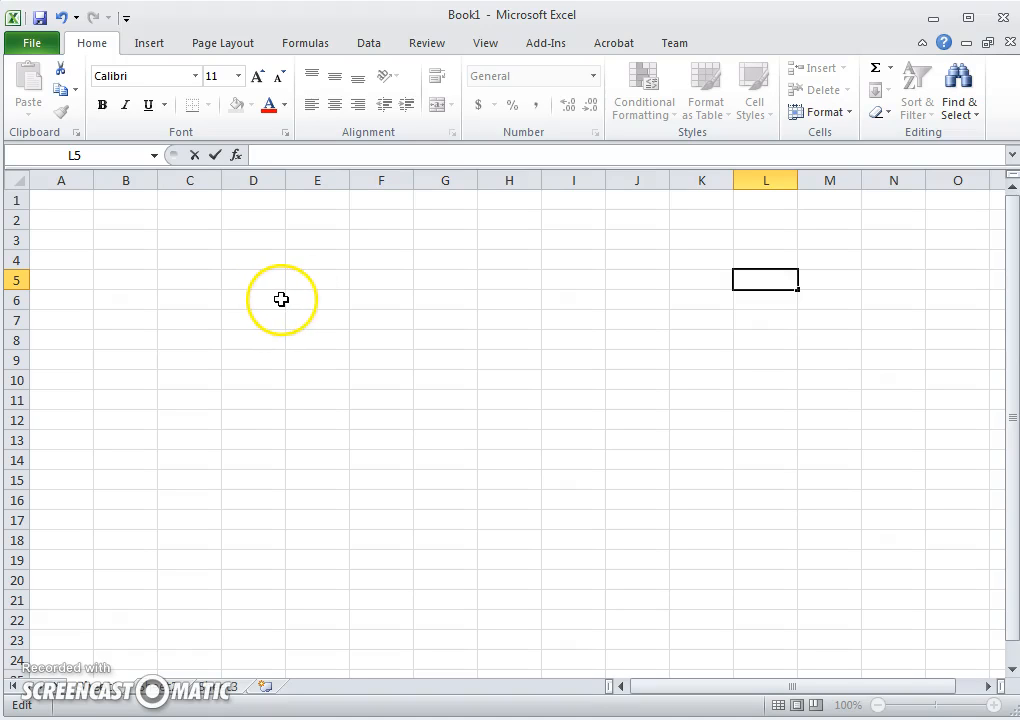
click(282, 266)
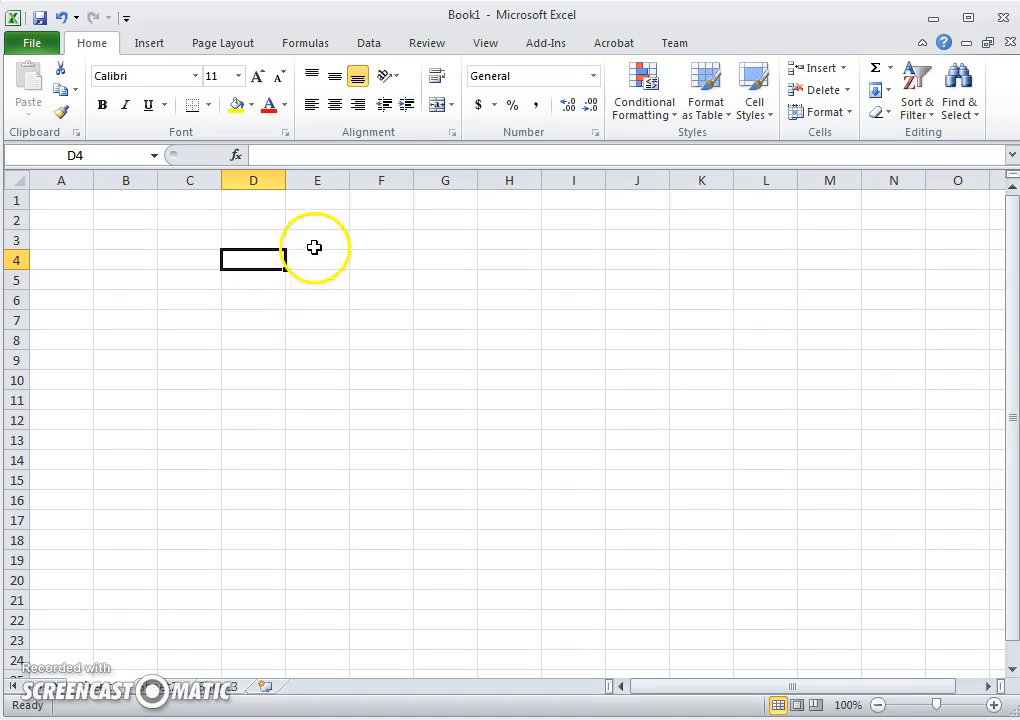
Enter the numbers 2, 3, 4, 5 and 6 down cells E4 to E8, leaving cell E3 empty.
click(317, 245)
double_click(317, 245)
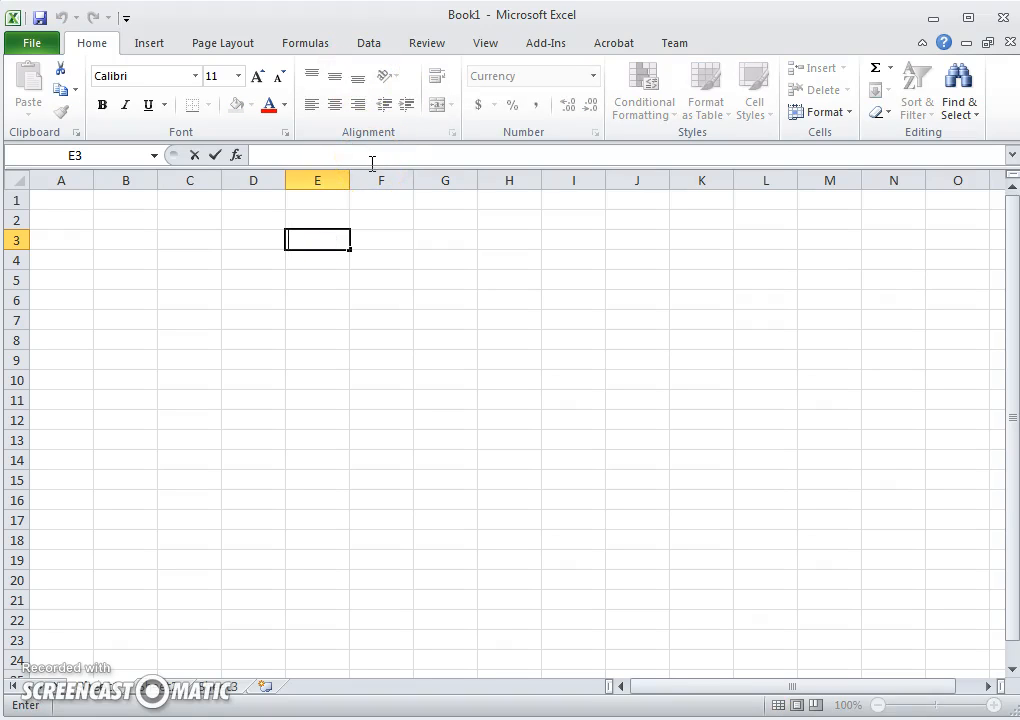
text(1)
key(Return)
text(2)
key(Up)
key(BackSpace)
key(Return)
key(Return)
text(3)
key(Return)
text(4)
key(Return)
text(5)
key(Return)
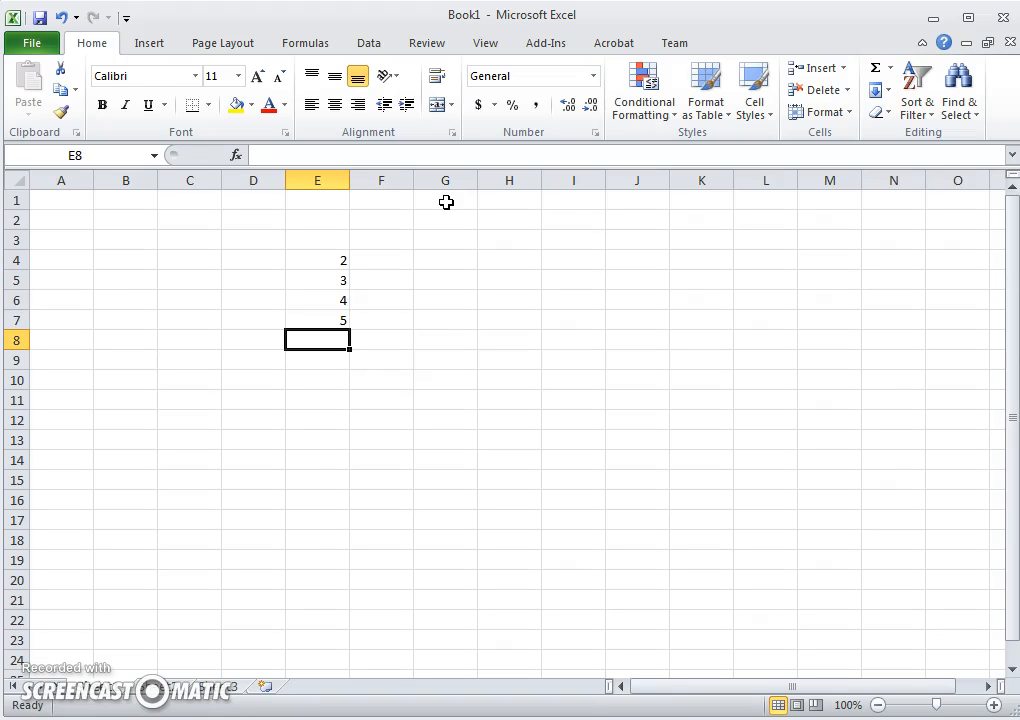
text(6)
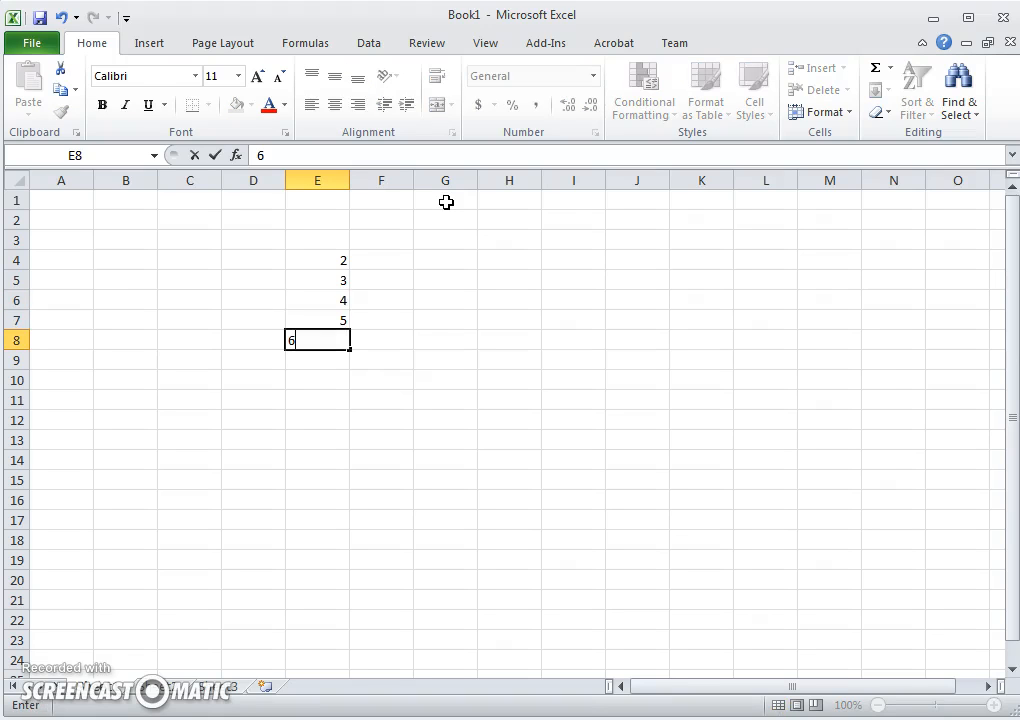
click(503, 262)
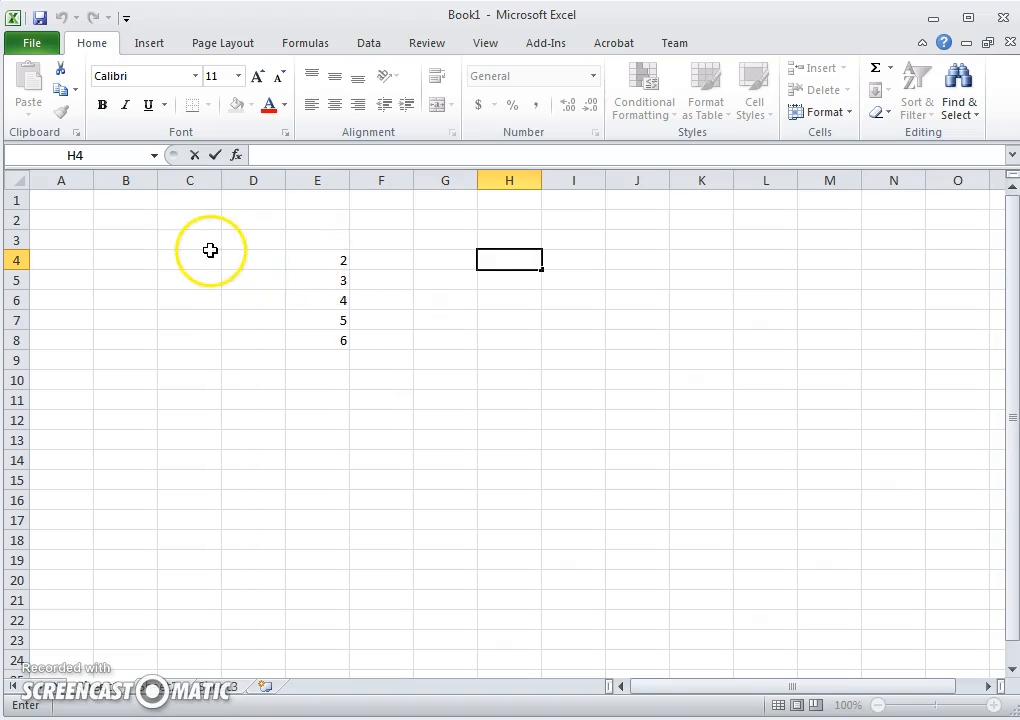
Enter the formula =1+E4 in cell G4, adding 1 to the first number of the list.
click(180, 252)
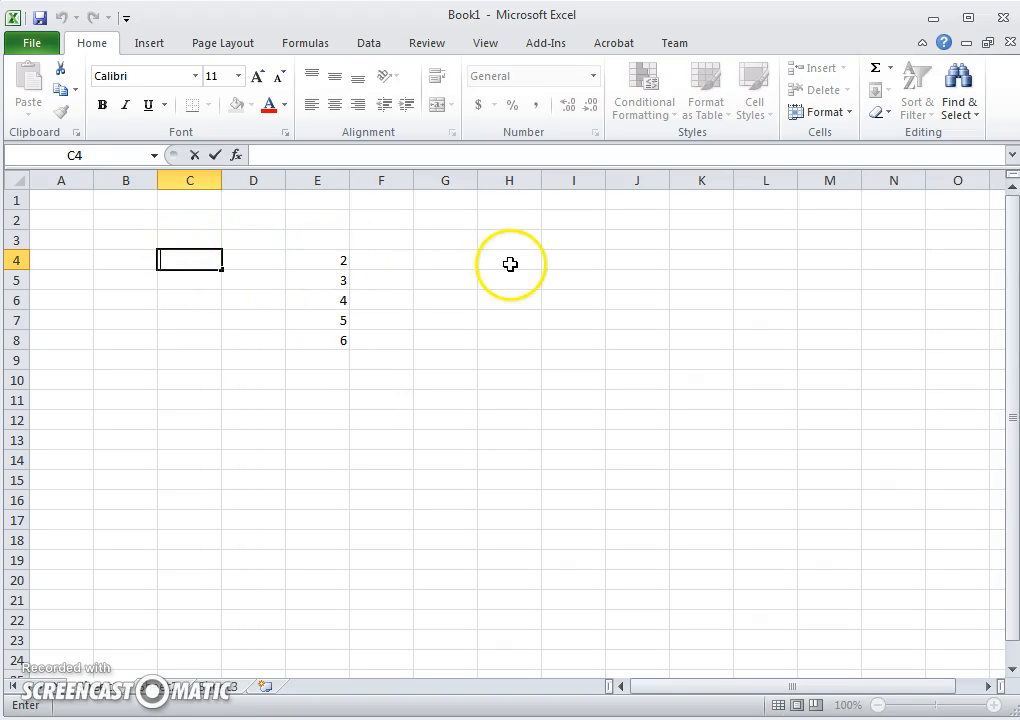
click(448, 261)
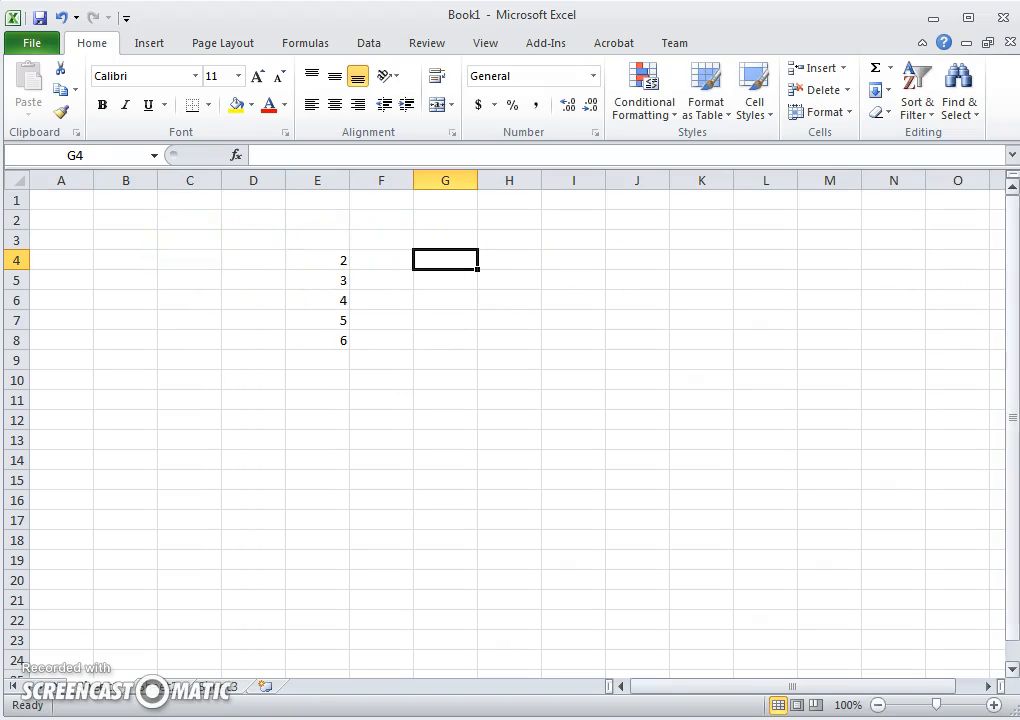
text(=1+)
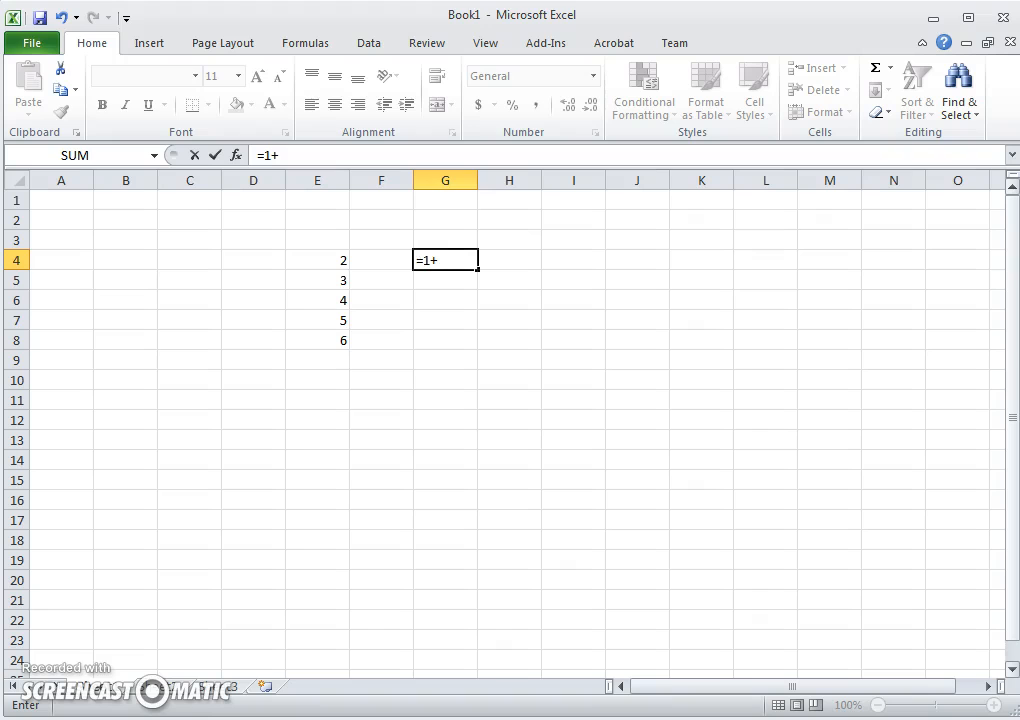
click(328, 263)
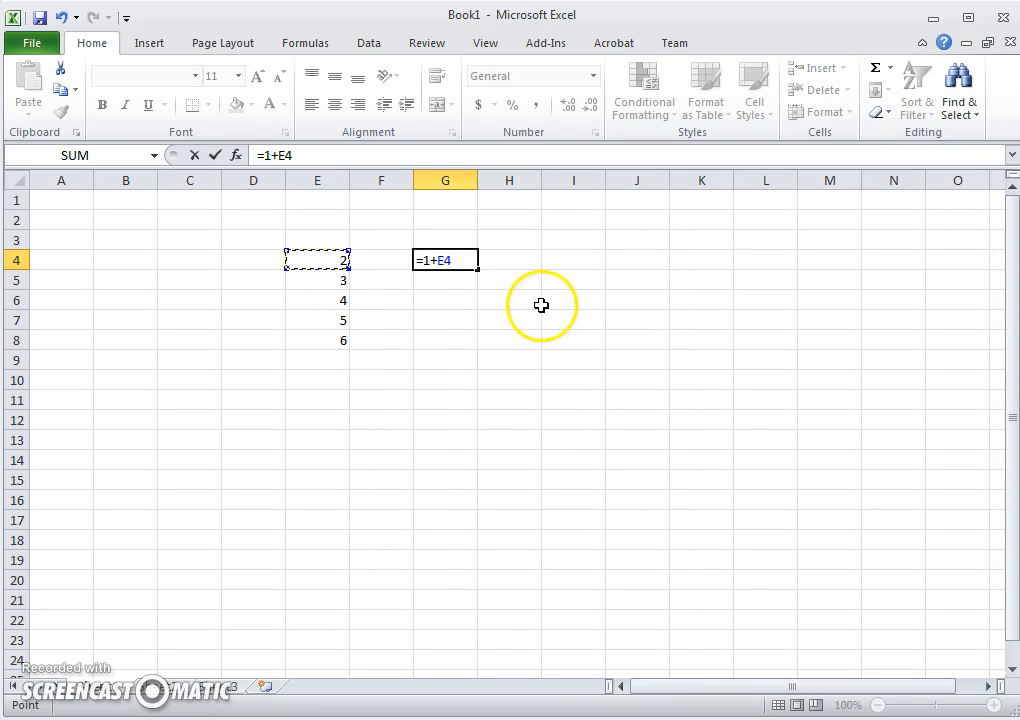
key(Return)
Try replacing the constant 1 in G4's formula with a reference to cell D4, and restore the formula to =1+E4.
click(443, 261)
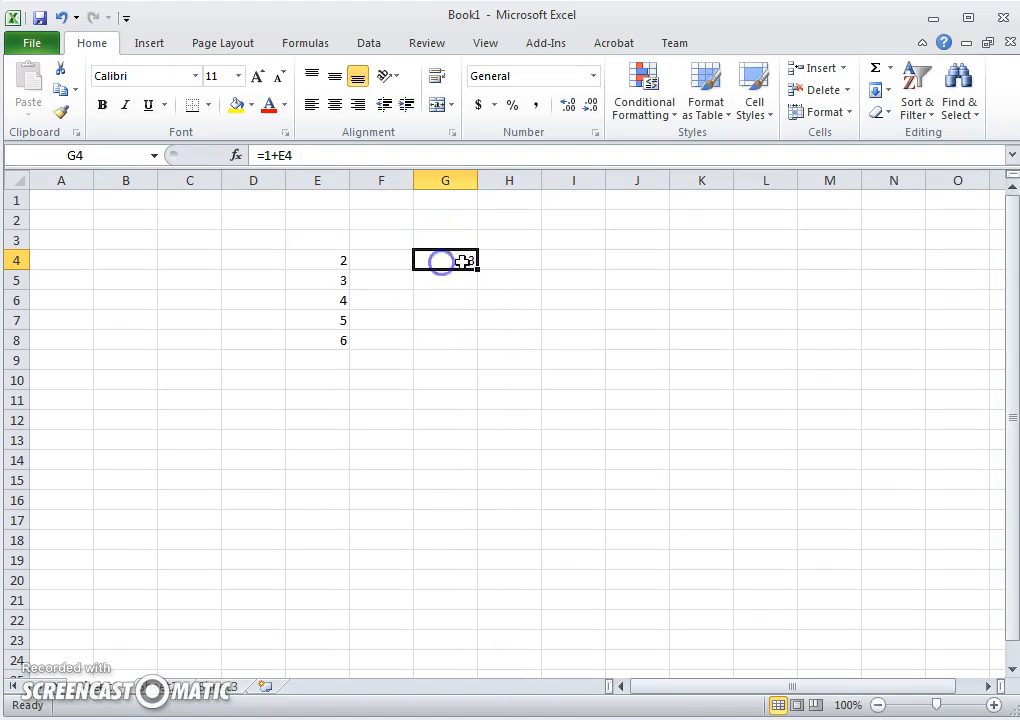
double_click(433, 259)
click(265, 158)
double_click(265, 158)
click(230, 258)
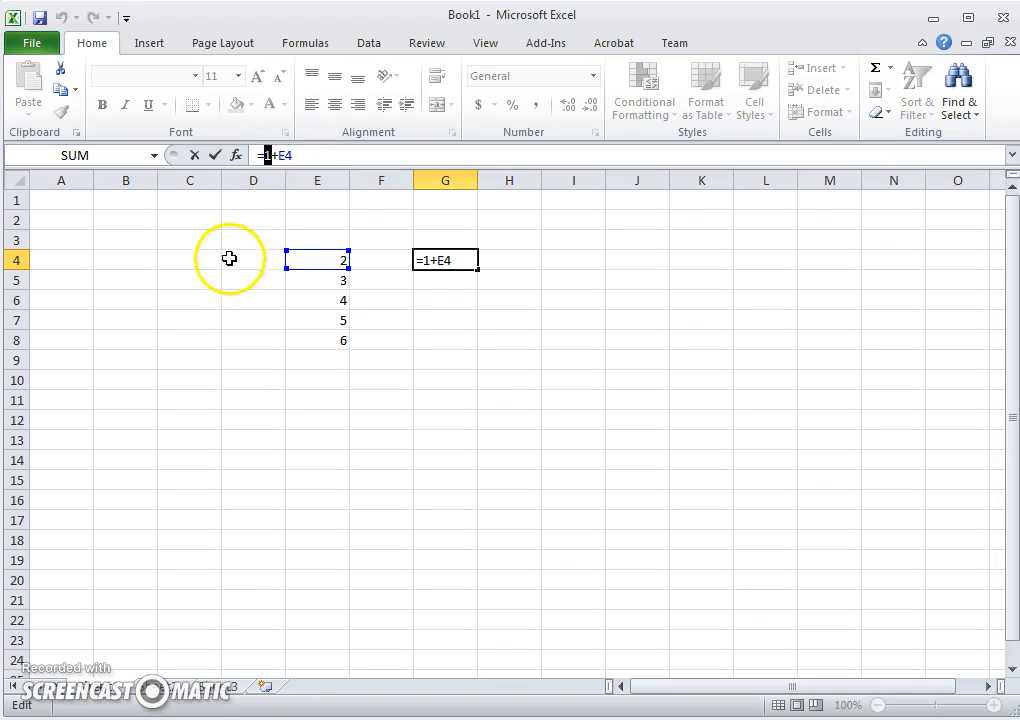
double_click(429, 260)
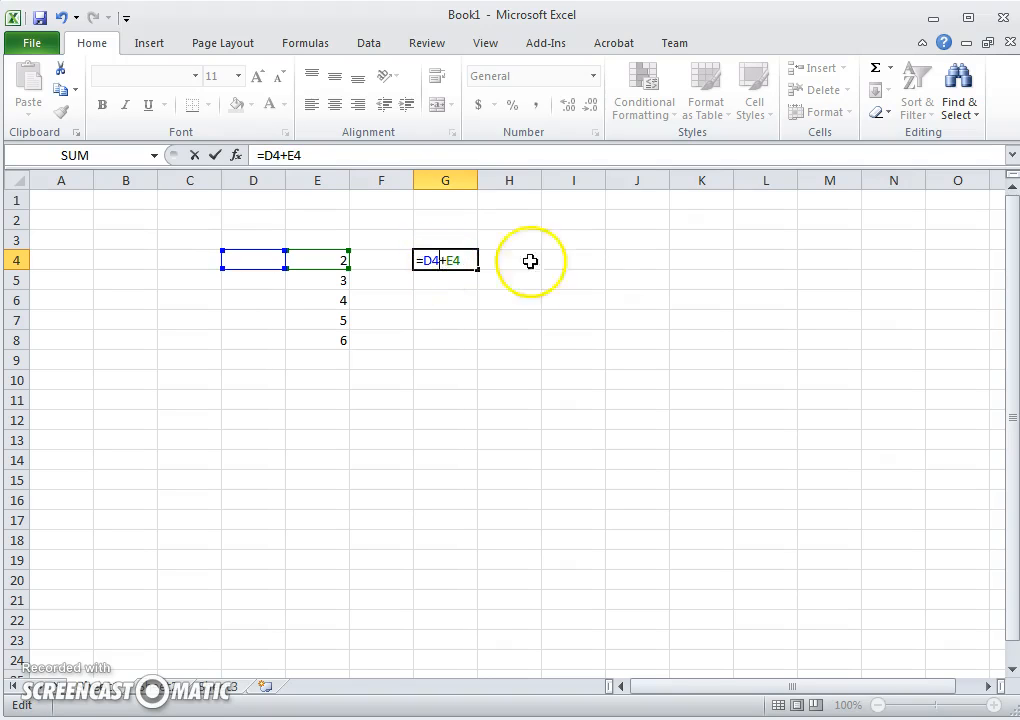
key(Delete)
text(1)
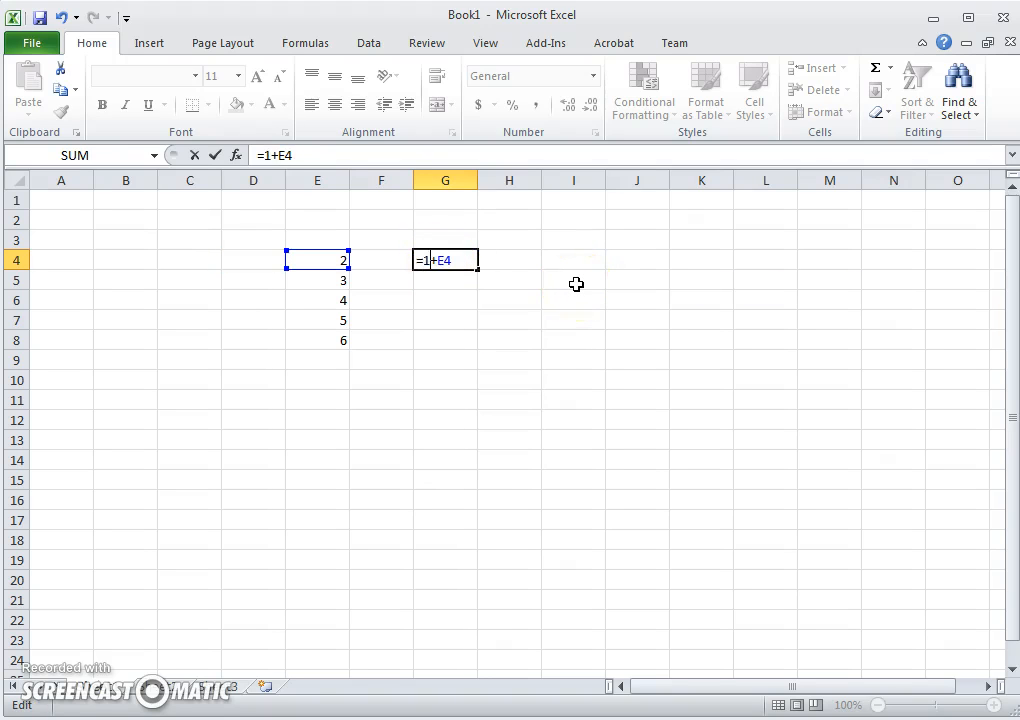
key(Return)
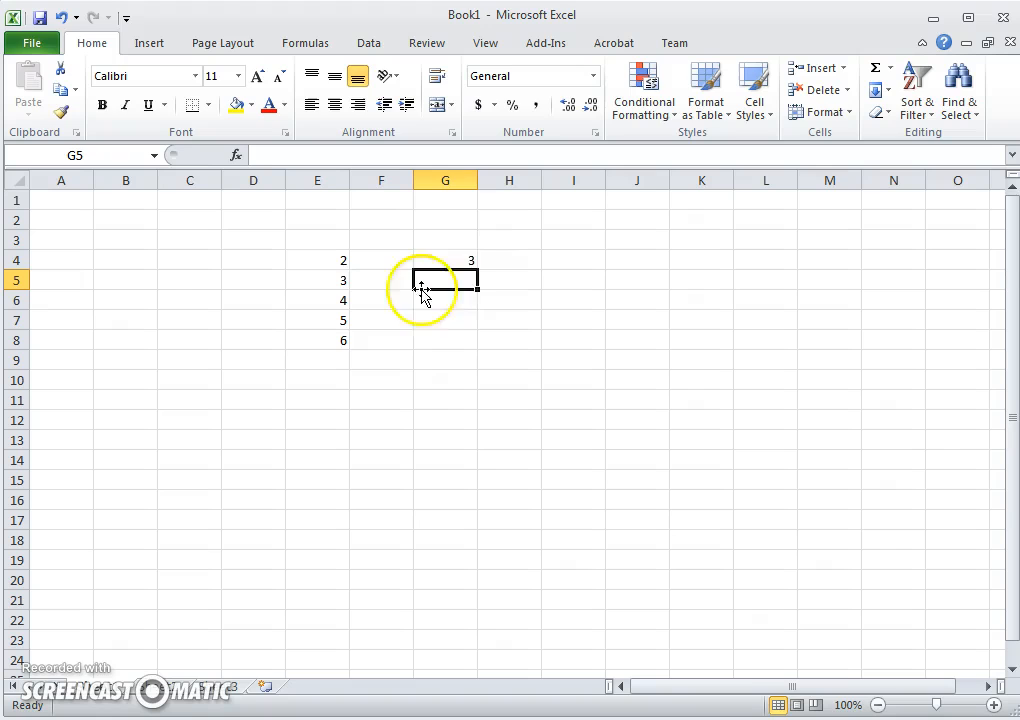
Review the formula in cell G4 and fill it down through cell G8.
double_click(464, 259)
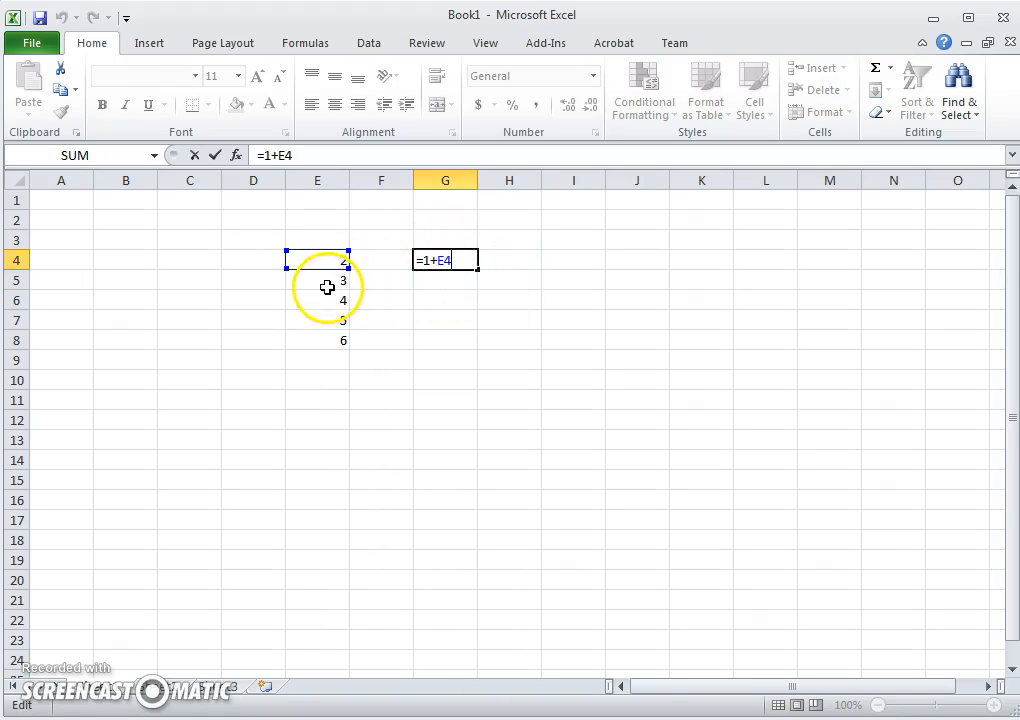
key(Return)
click(465, 258)
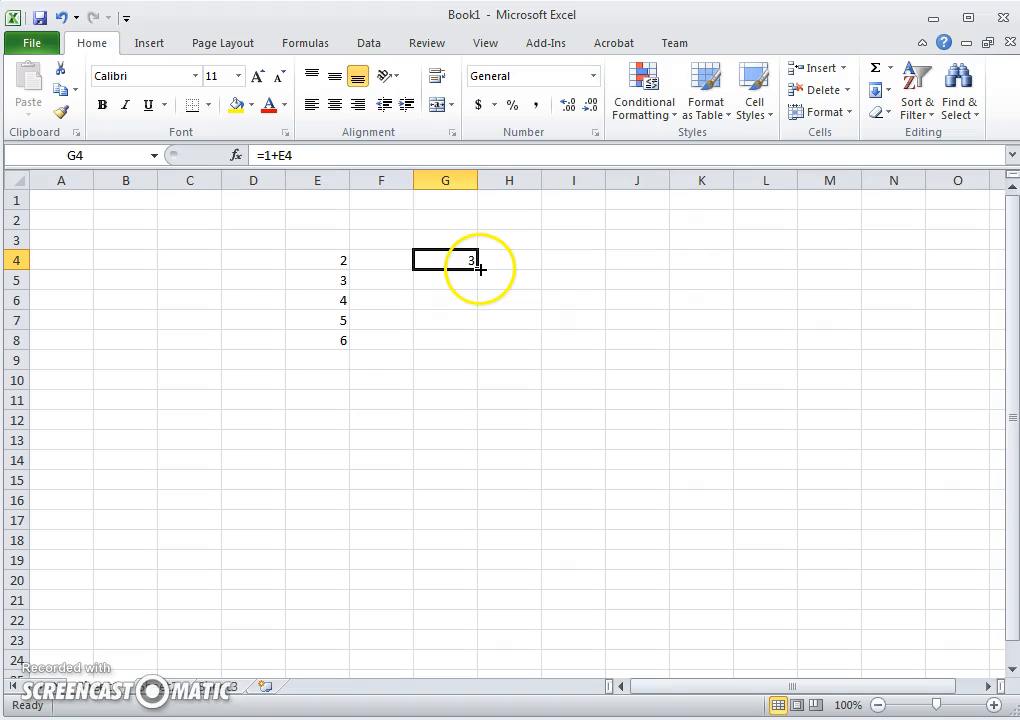
drag(480, 268, 469, 349)
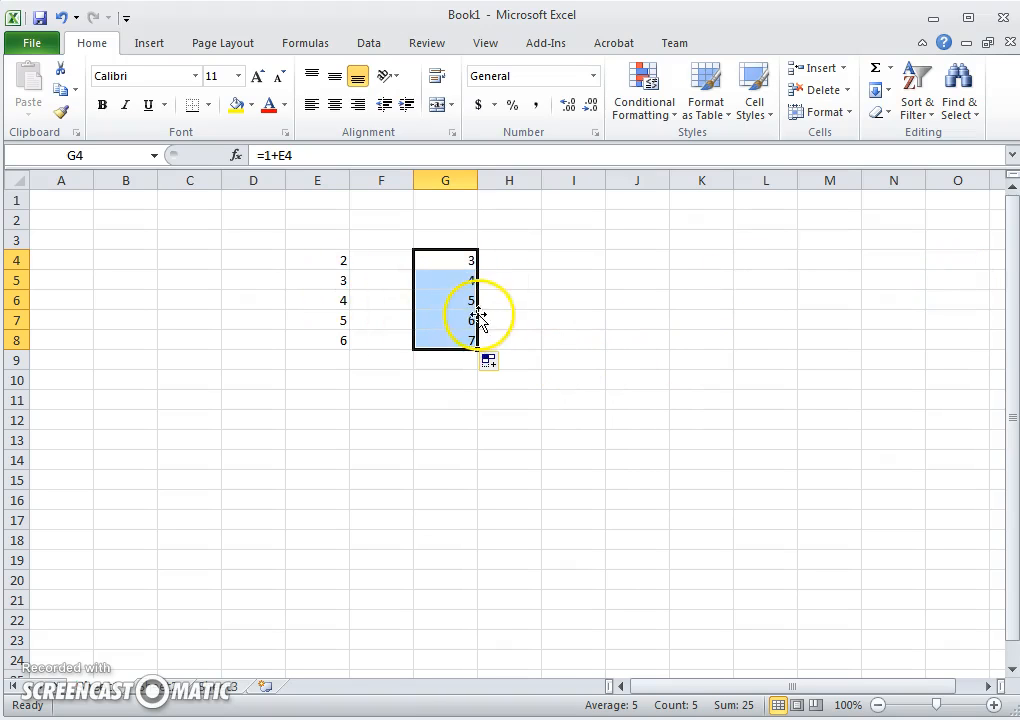
Clear the formulas from cells G4 to G8 and the numbers from cells E4 to E8.
key(F2)
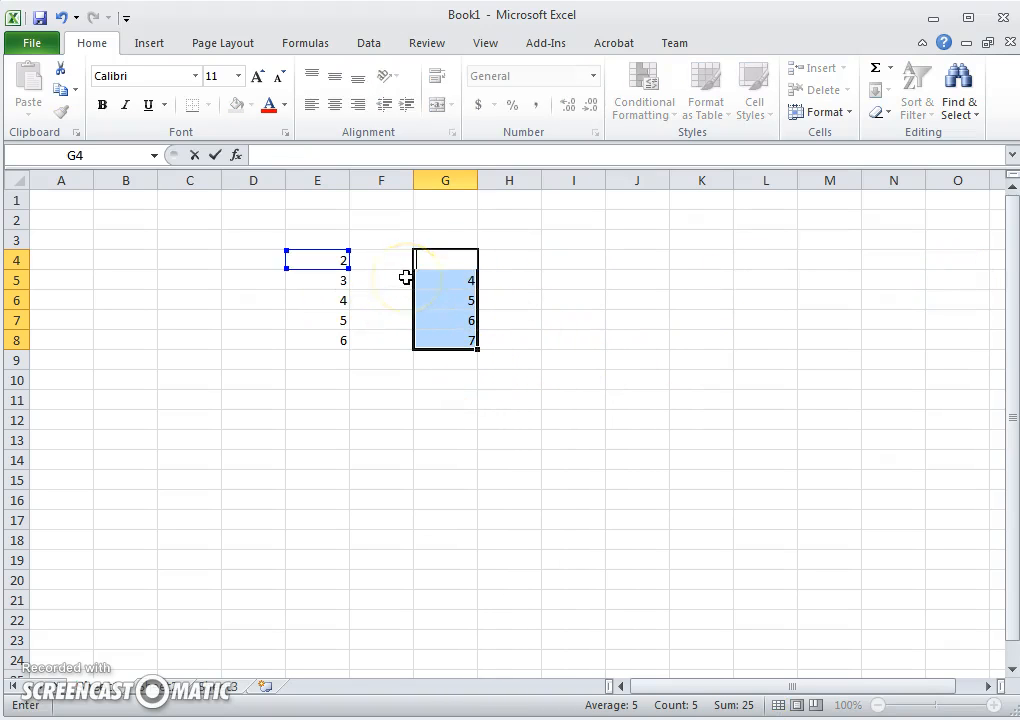
key(Return)
key(F2)
key(Return)
key(F2)
key(Return)
key(F2)
key(Return)
key(Left)
key(Left)
key(BackSpace)
key(Up)
key(BackSpace)
key(Up)
key(BackSpace)
key(Up)
key(BackSpace)
key(Up)
key(BackSpace)
click(405, 278)
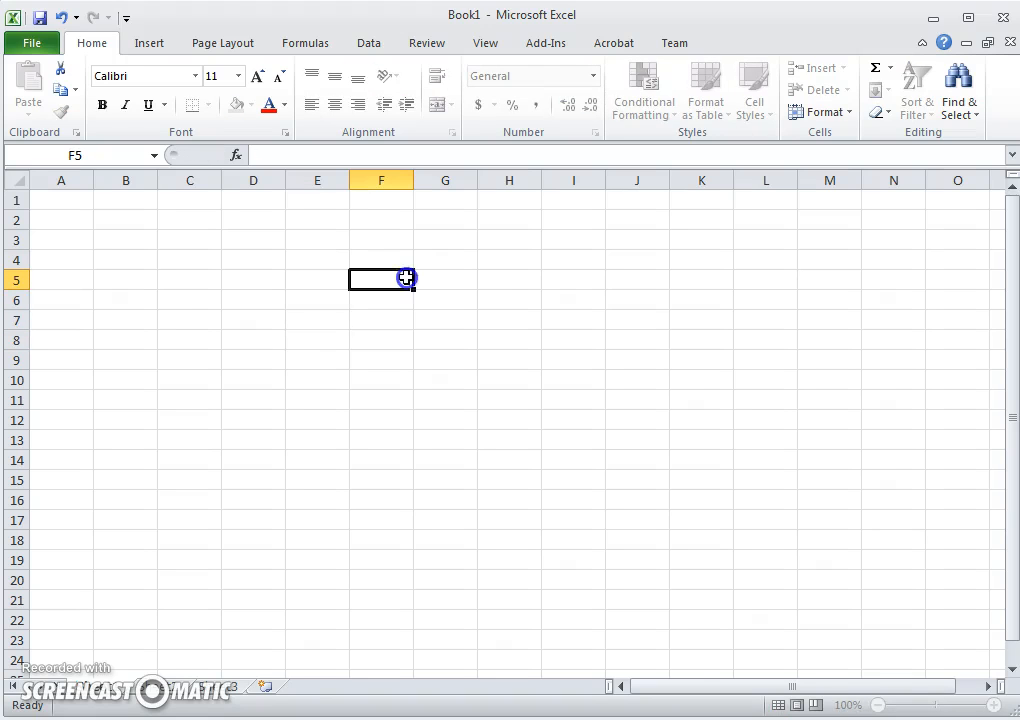
Enter the multiplication formula =2*34 in cell K5.
click(437, 224)
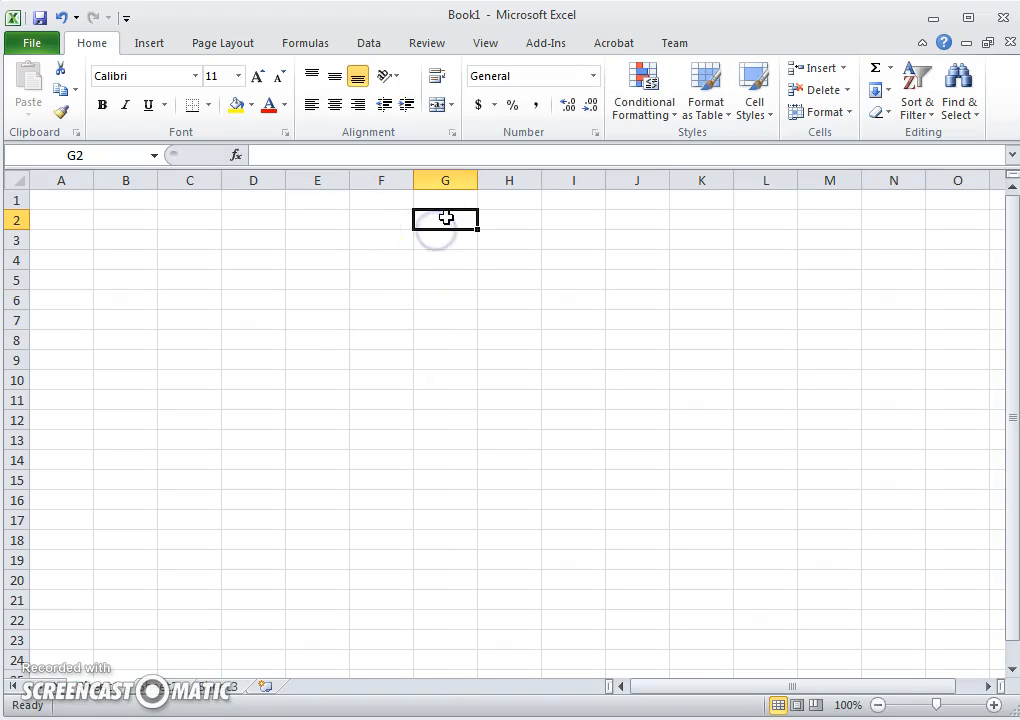
double_click(718, 280)
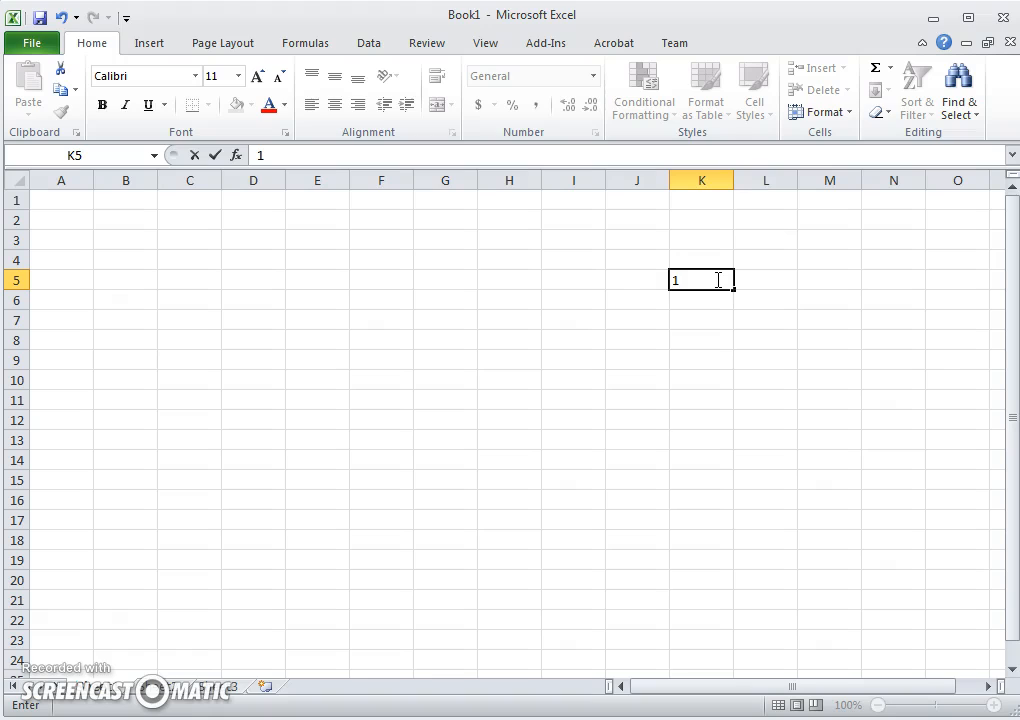
text(=)
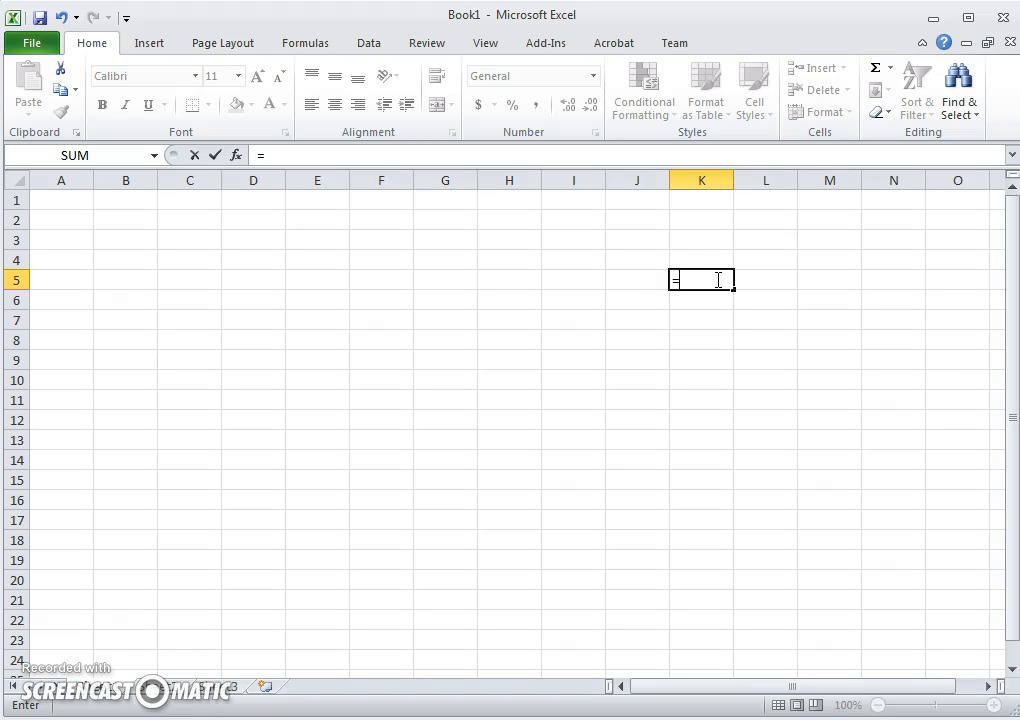
text(2*34)
key(Return)
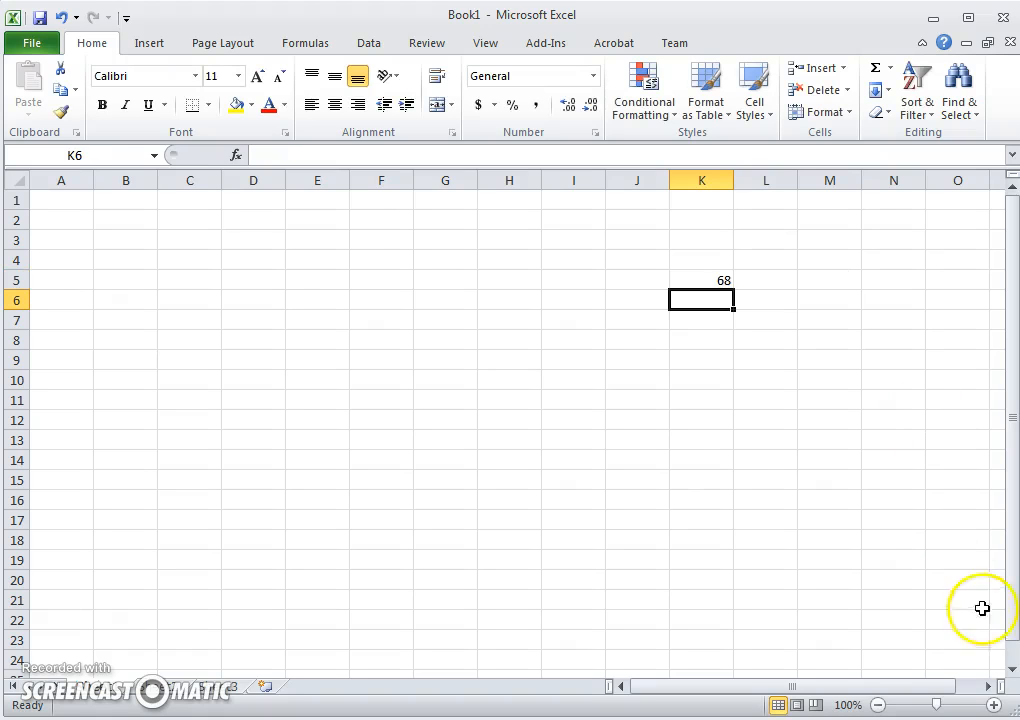
click(485, 266)
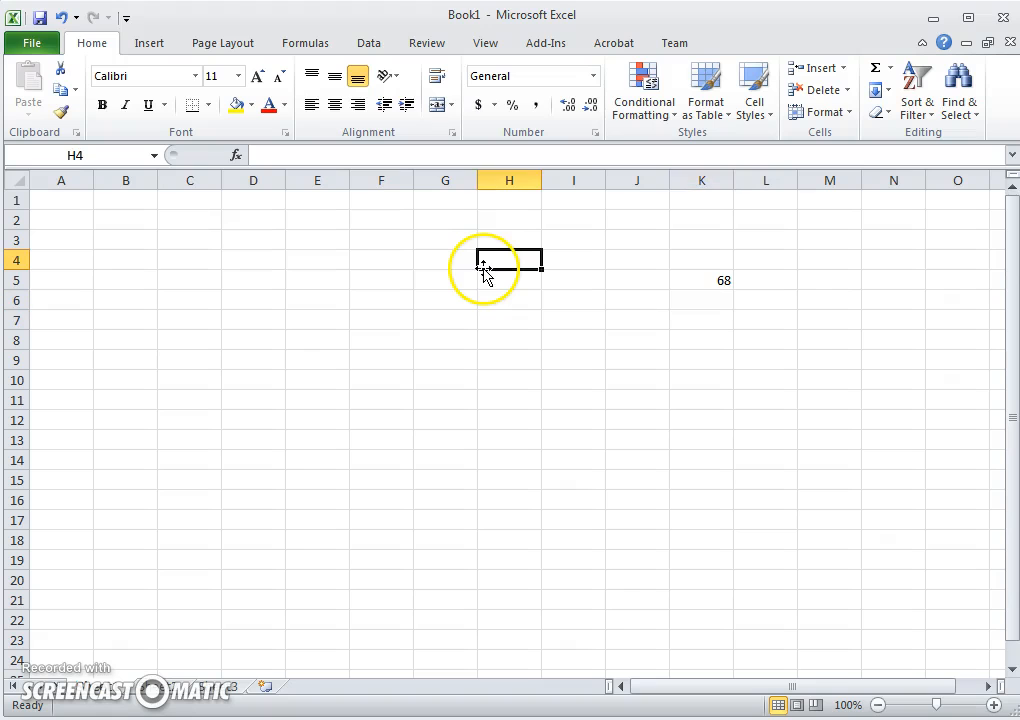
click(212, 234)
double_click(212, 234)
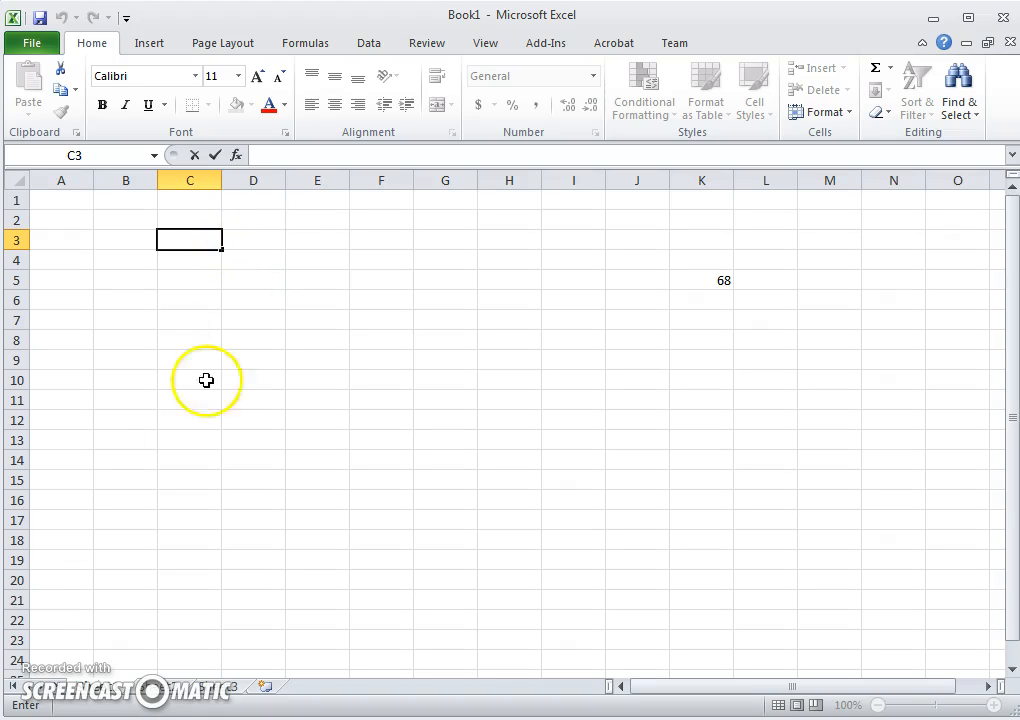
click(707, 281)
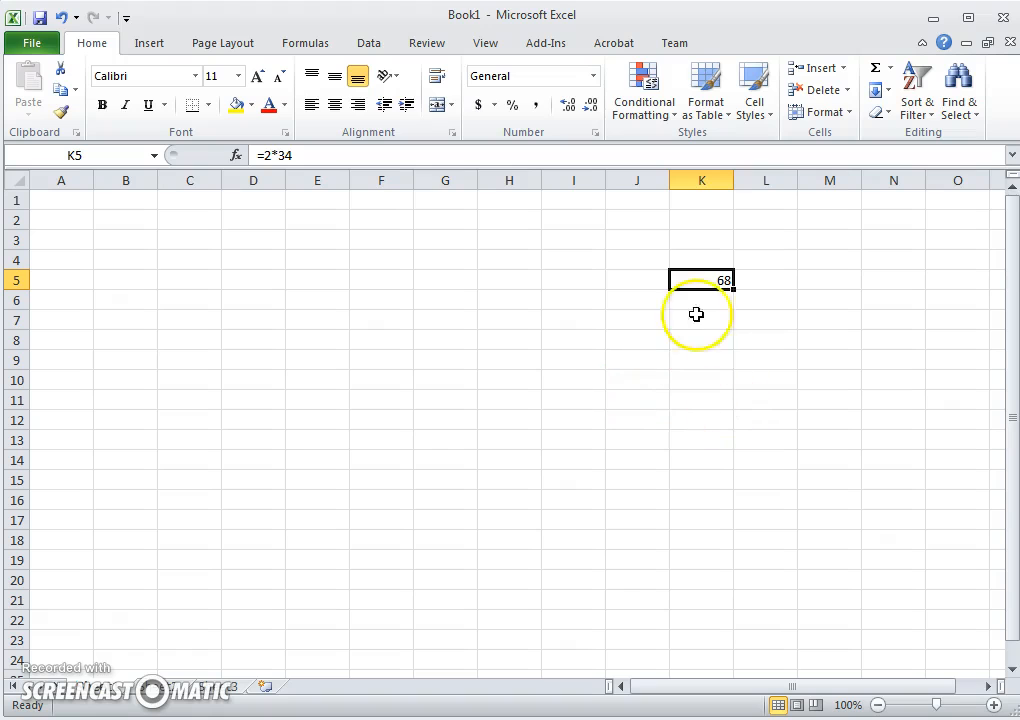
click(715, 291)
double_click(715, 280)
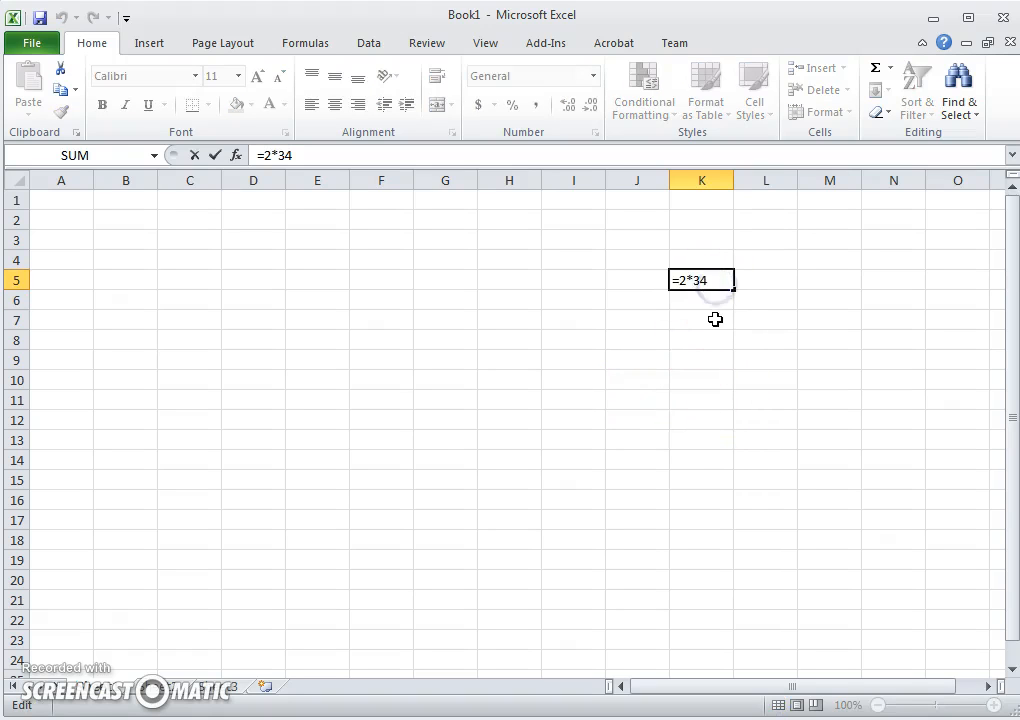
Enter the multiplication formulas =9*6 in cell K6 and =12*4 in cell K7.
click(717, 303)
double_click(717, 303)
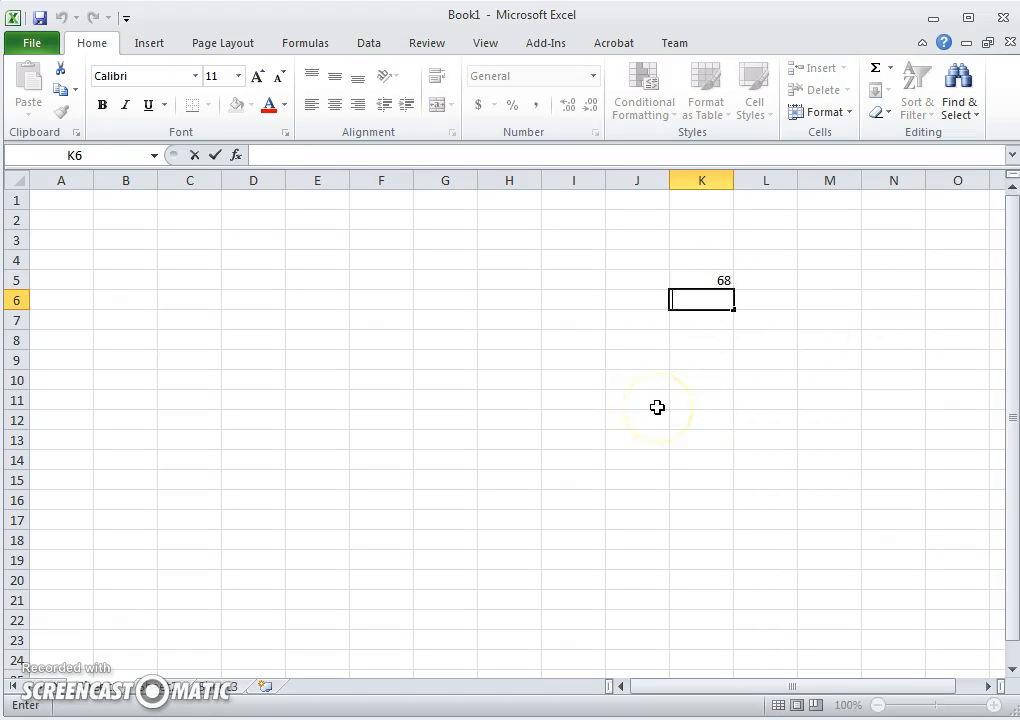
text(=)
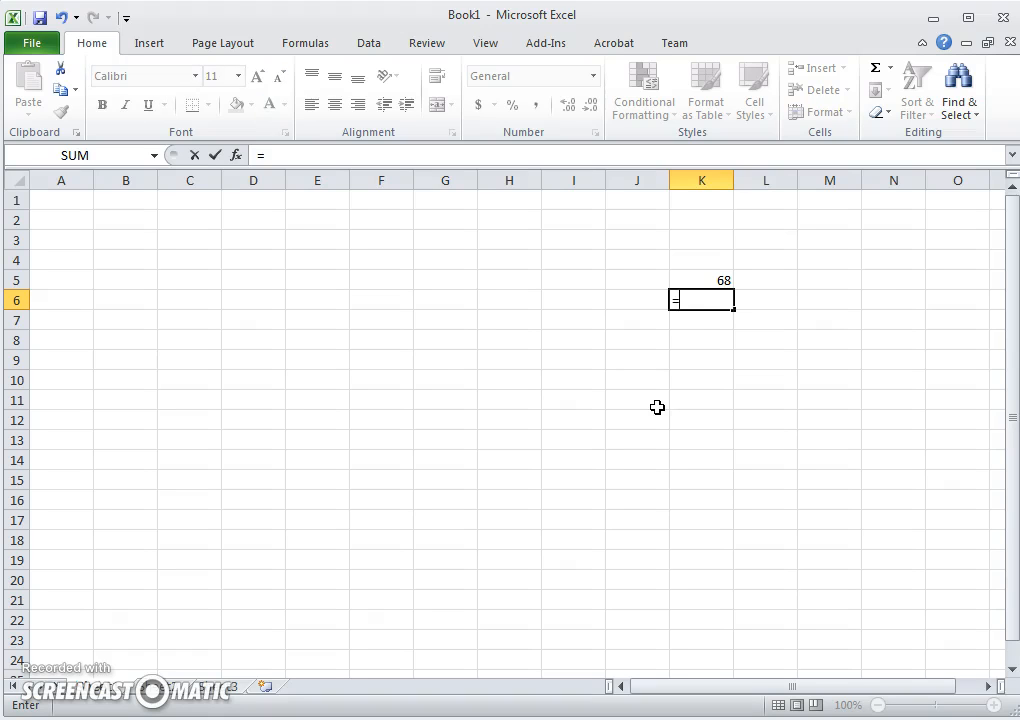
text(9*6)
key(Return)
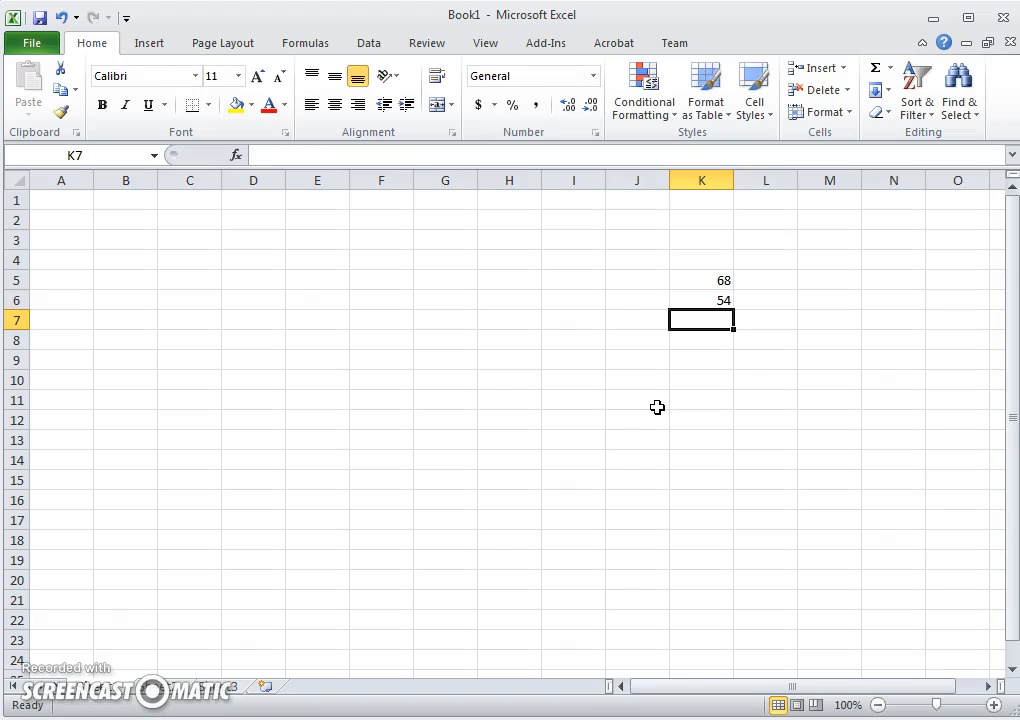
text(=12*4)
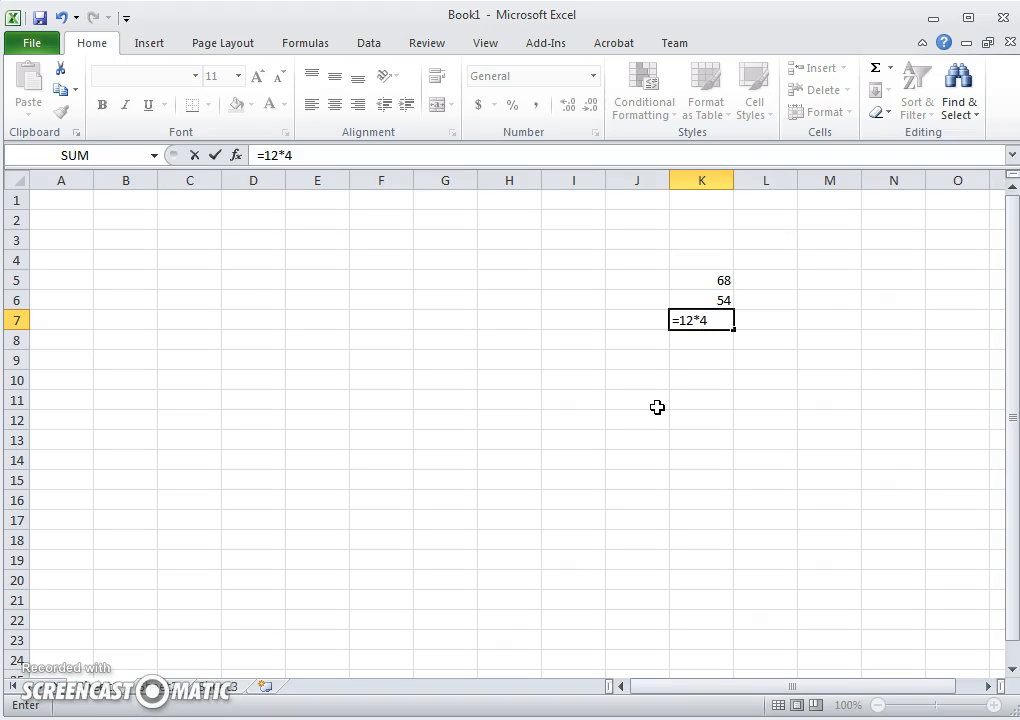
key(Return)
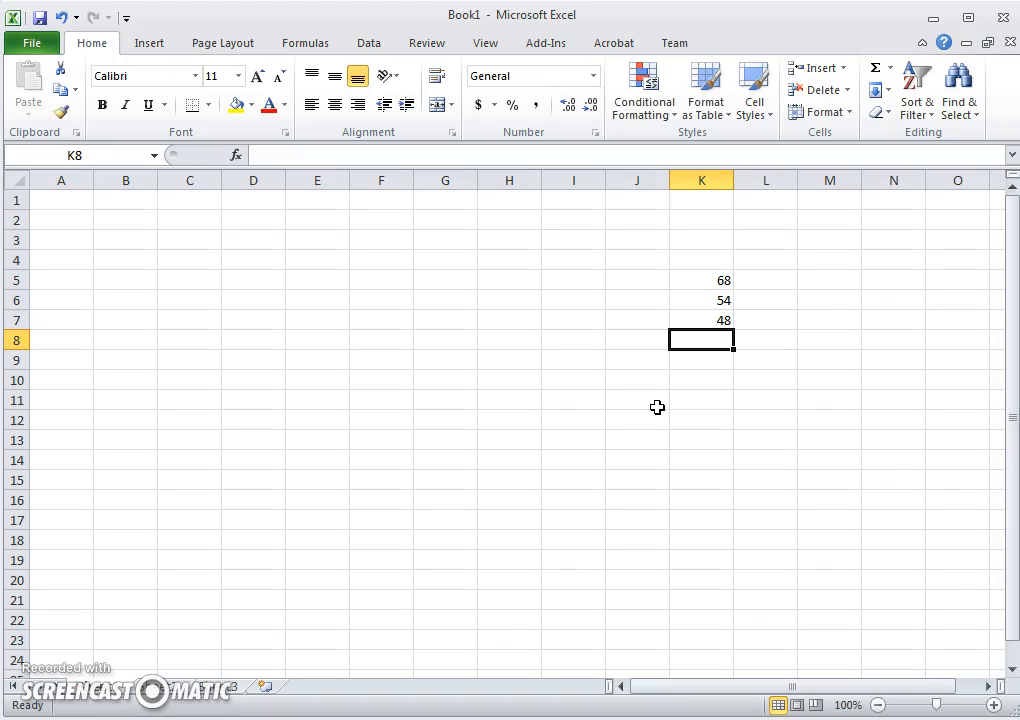
Enter the addition formula =12+2 in cell C2.
click(223, 226)
click(201, 219)
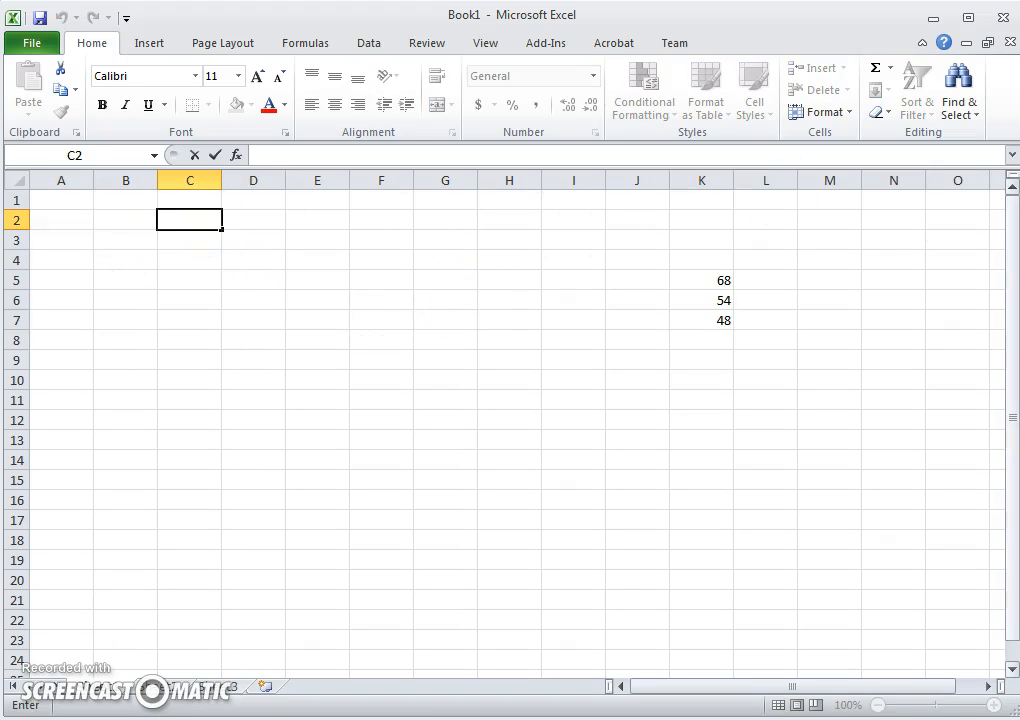
text(=12+2)
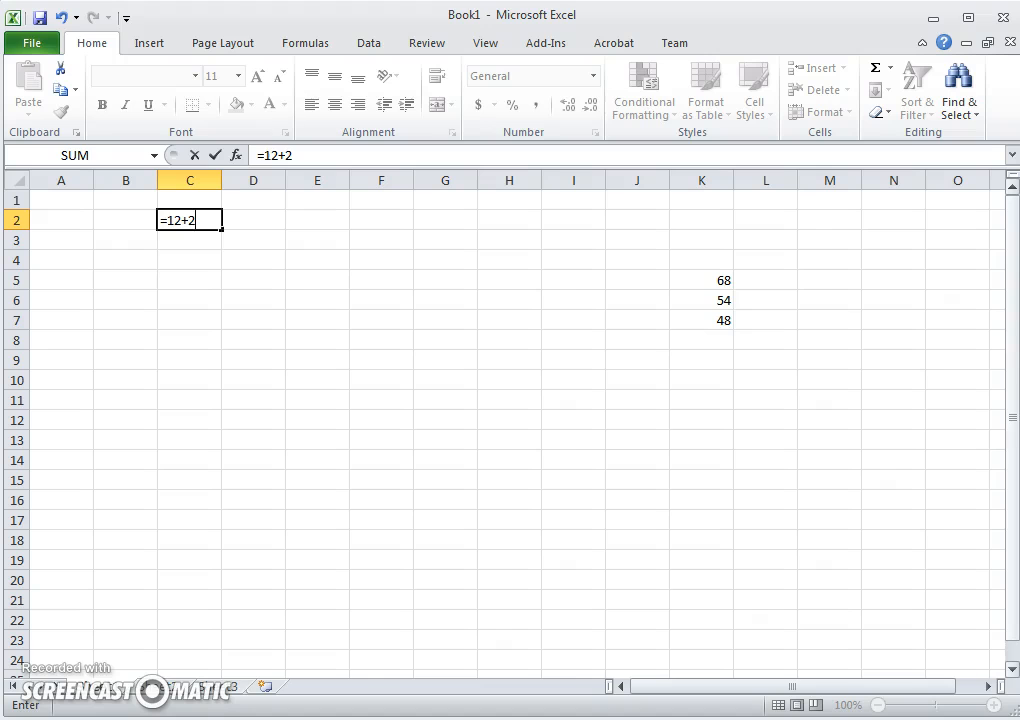
key(Return)
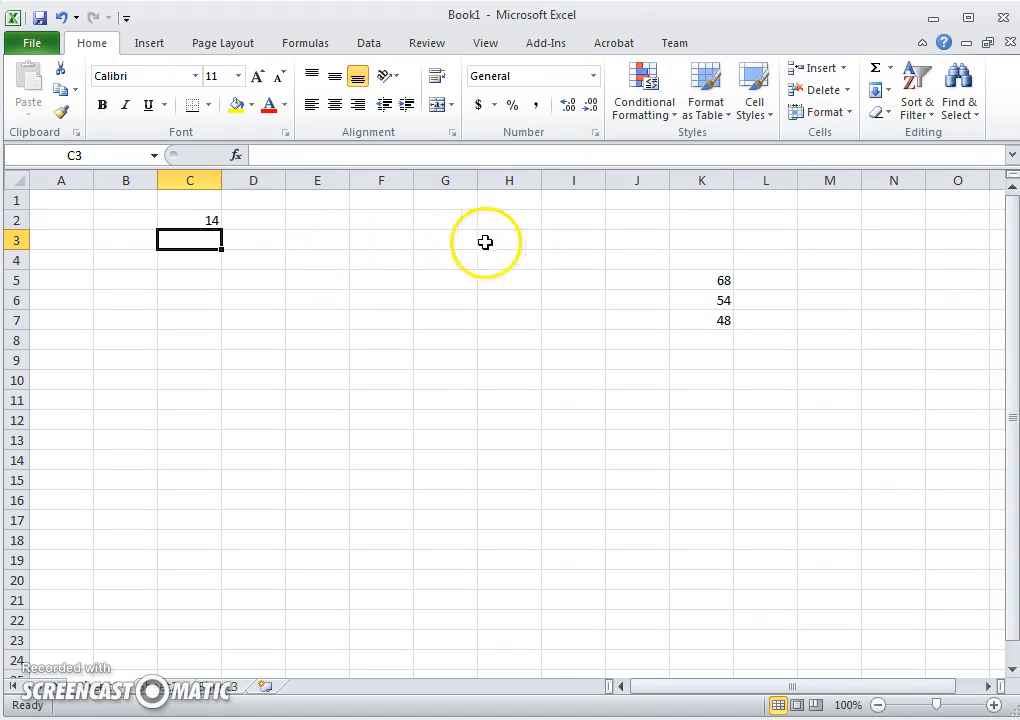
Enter the formula =K5+C2 in cell G5, using references to cells K5 and C2.
double_click(451, 258)
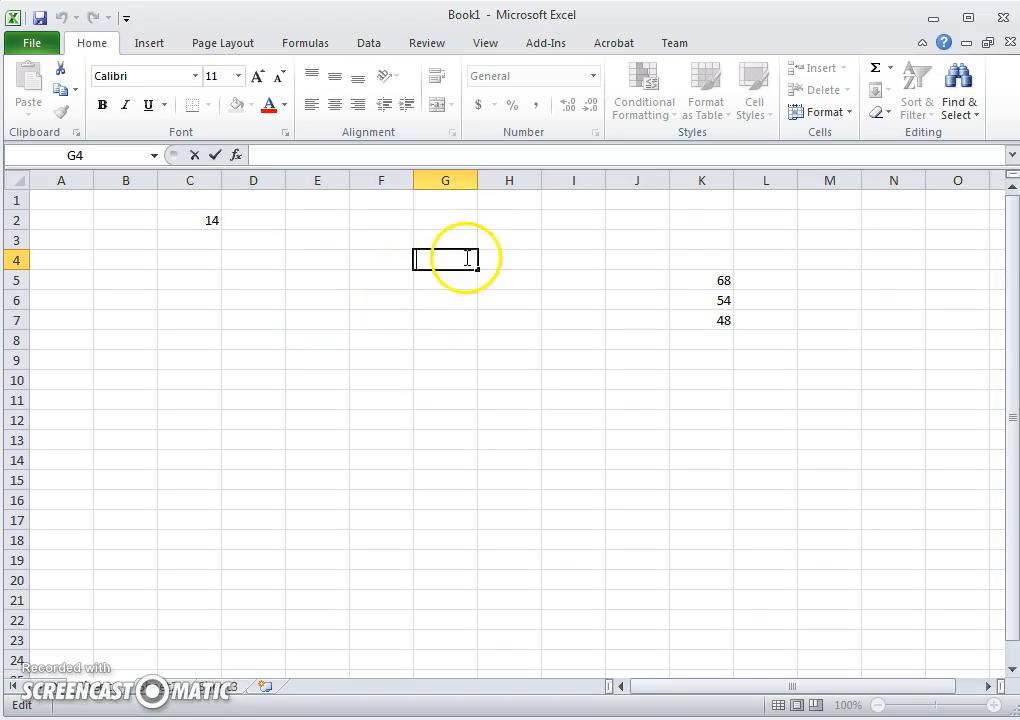
double_click(467, 285)
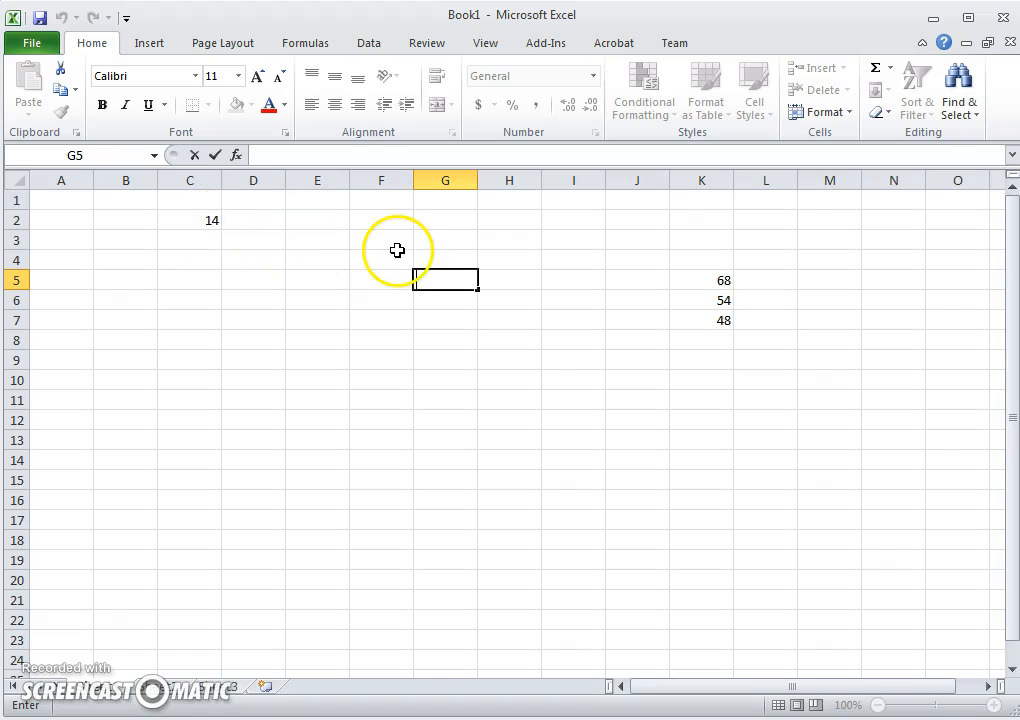
text(=)
click(721, 284)
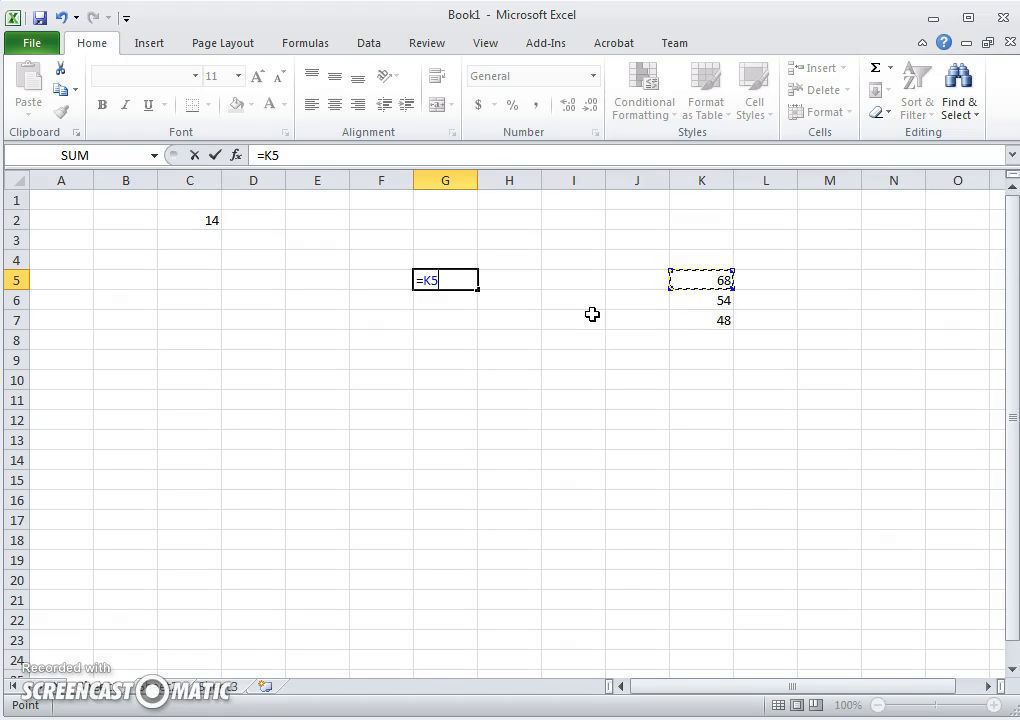
text(+)
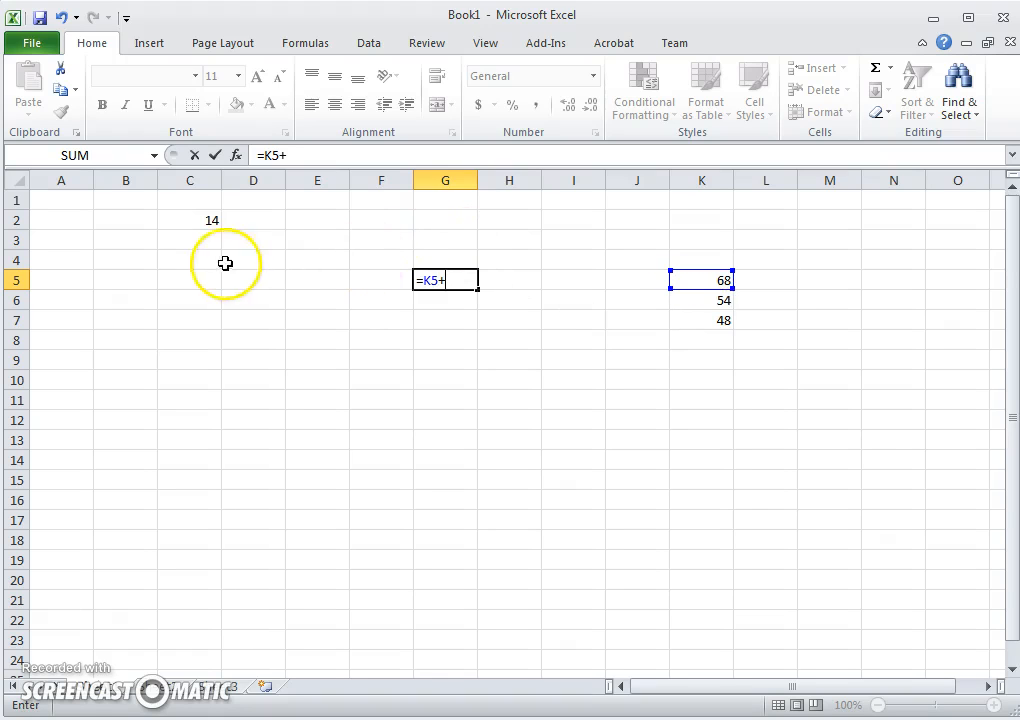
click(206, 220)
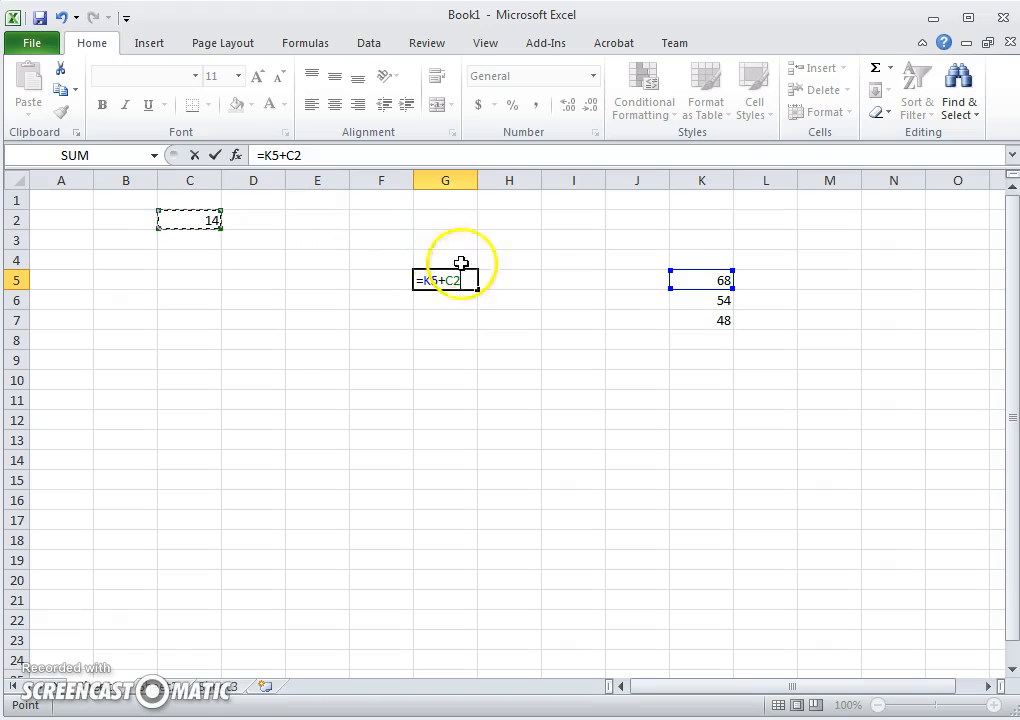
key(Return)
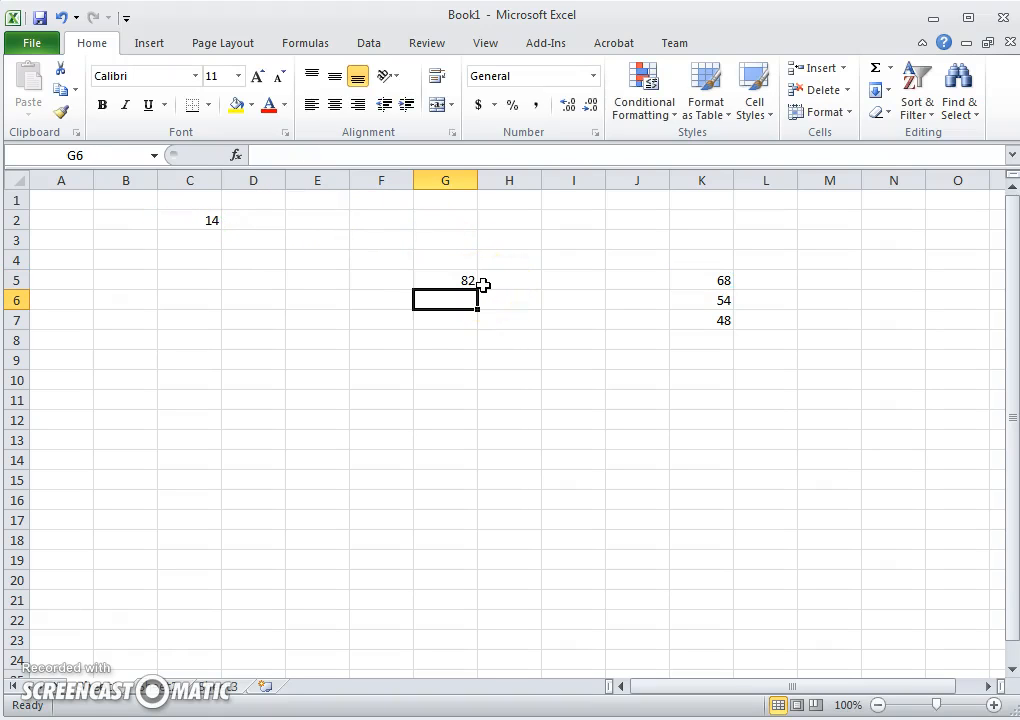
Fill the relative-reference formula in cell G5 down through cell G7.
click(453, 284)
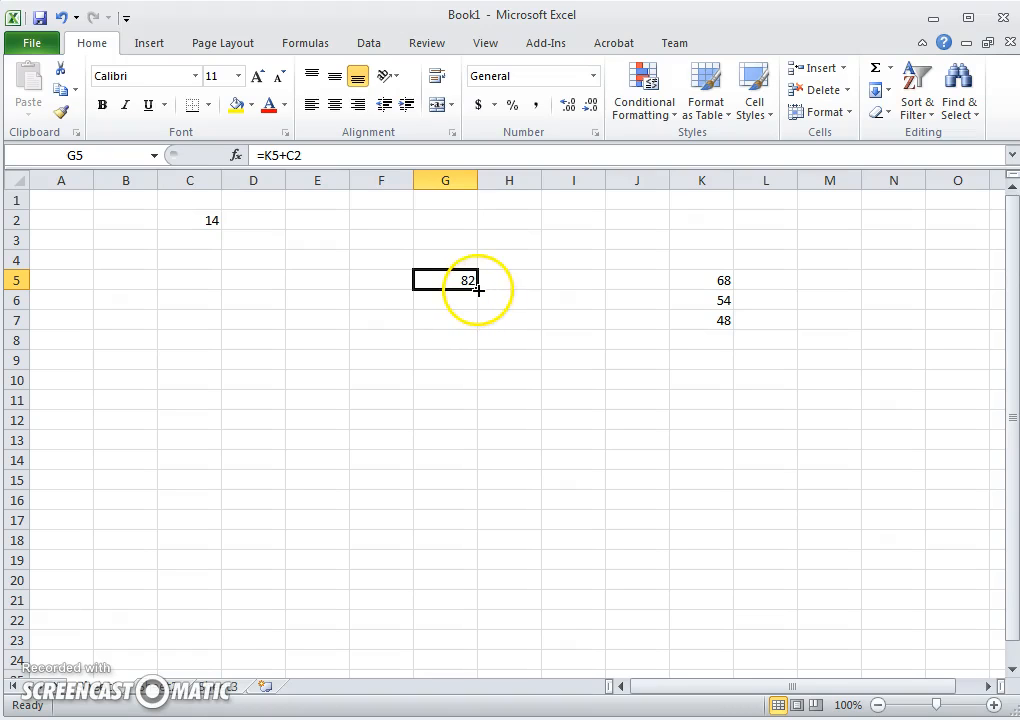
drag(478, 290, 478, 330)
key(Return)
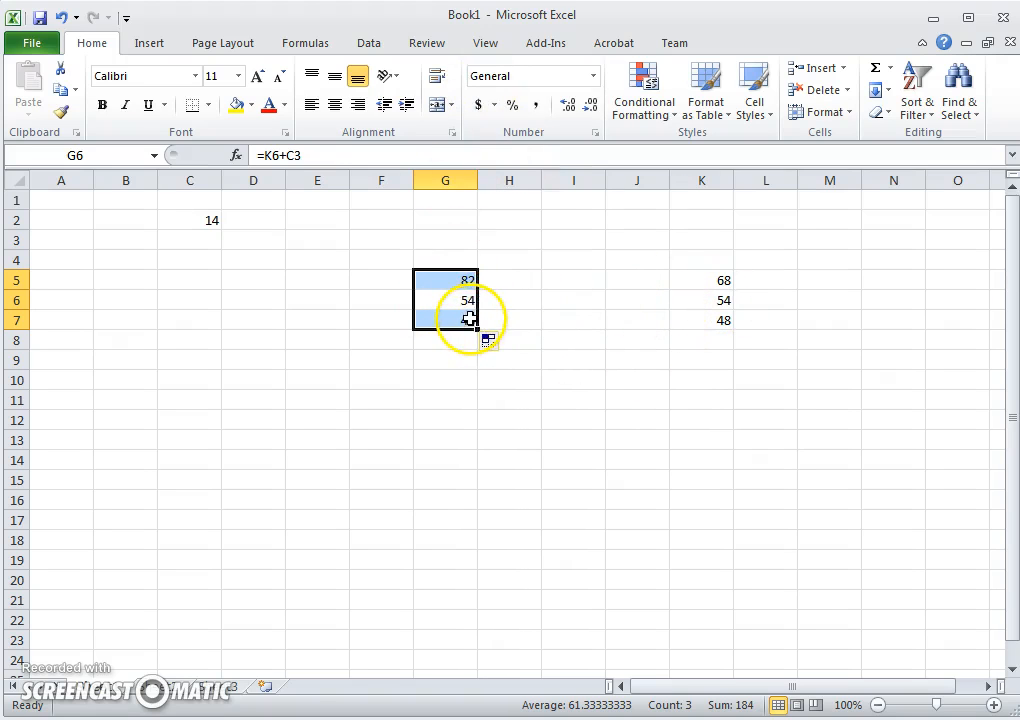
Examine the references in cell G5's formula and remove the G6 reference inserted by mistake, keeping =K5+C2.
click(442, 280)
double_click(445, 280)
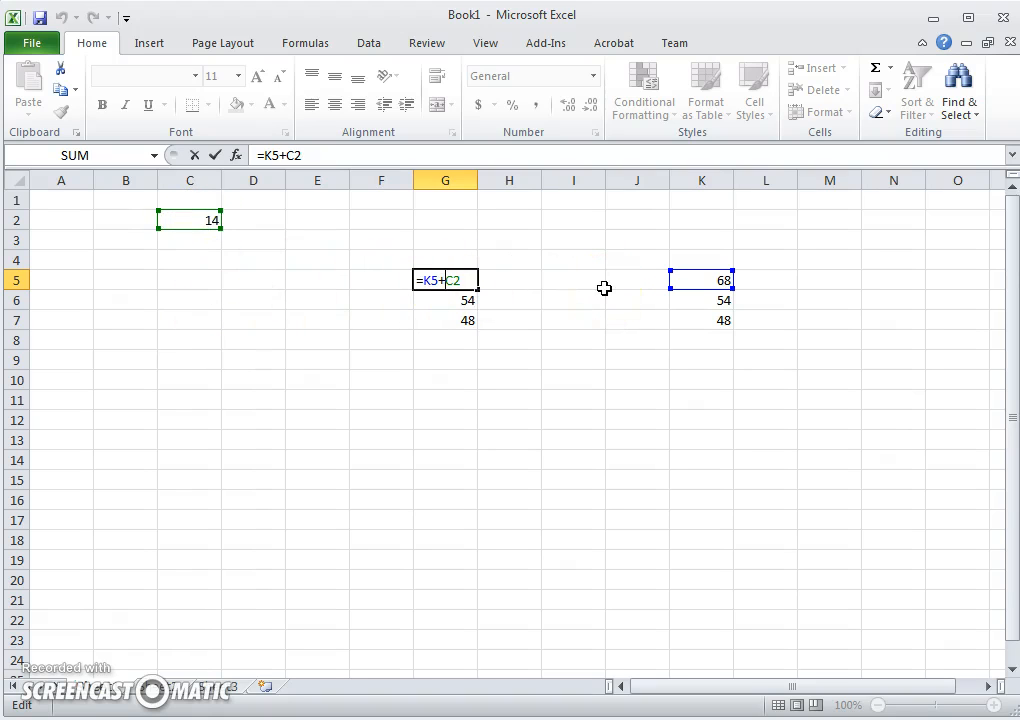
click(471, 301)
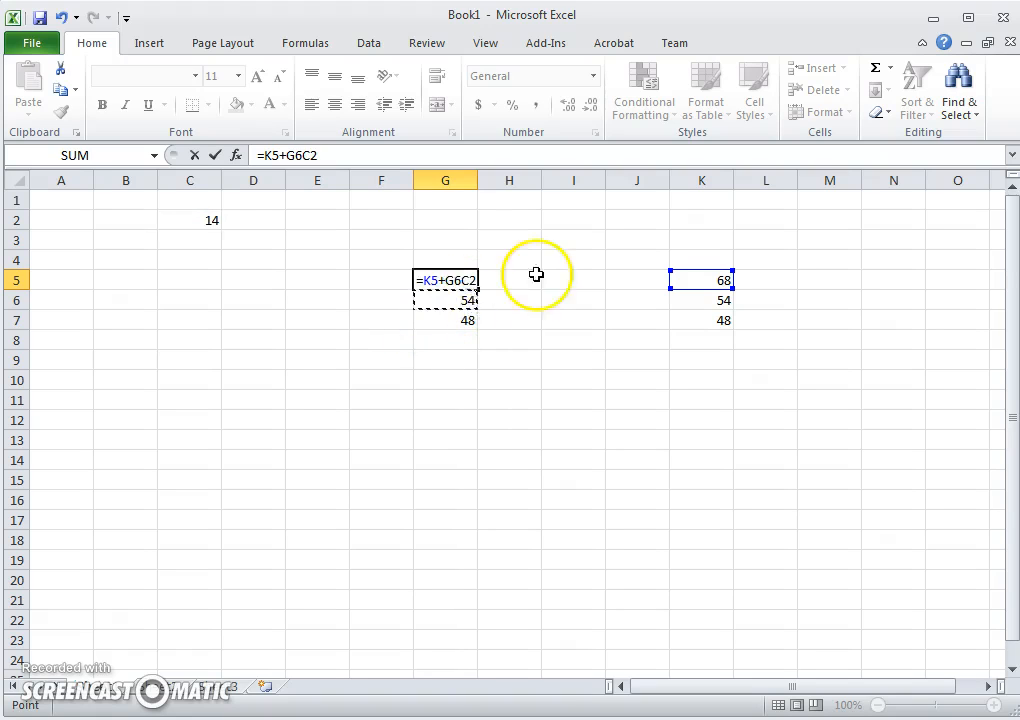
key(BackSpace)
key(BackSpace)
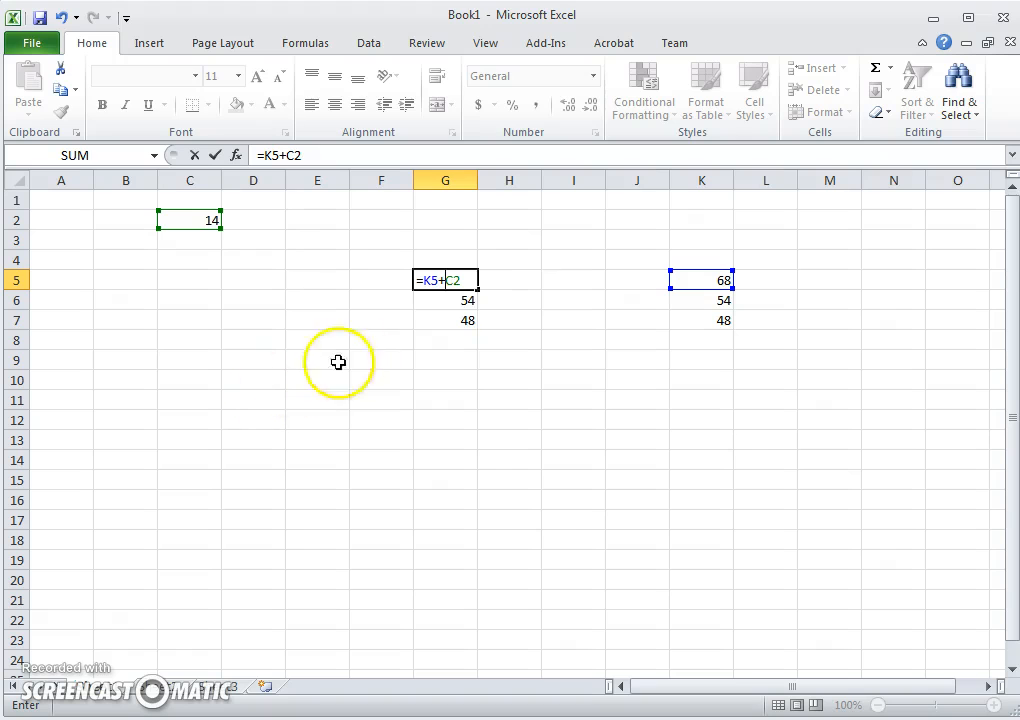
key(Return)
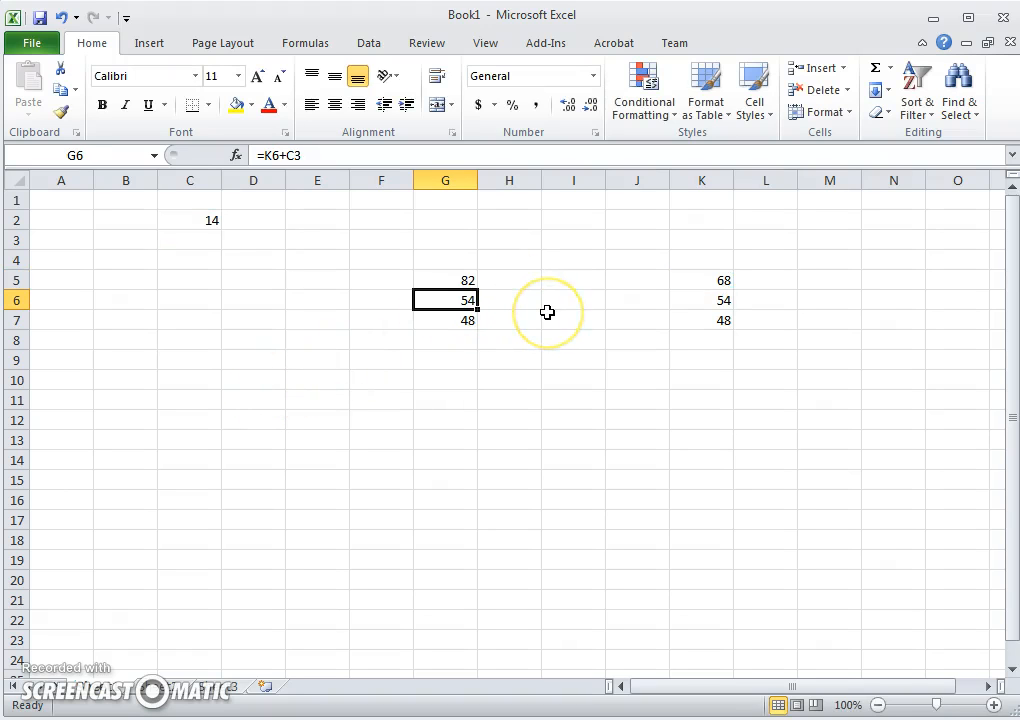
Clear the filled formulas from cells G6 and G7.
key(BackSpace)
key(Return)
key(BackSpace)
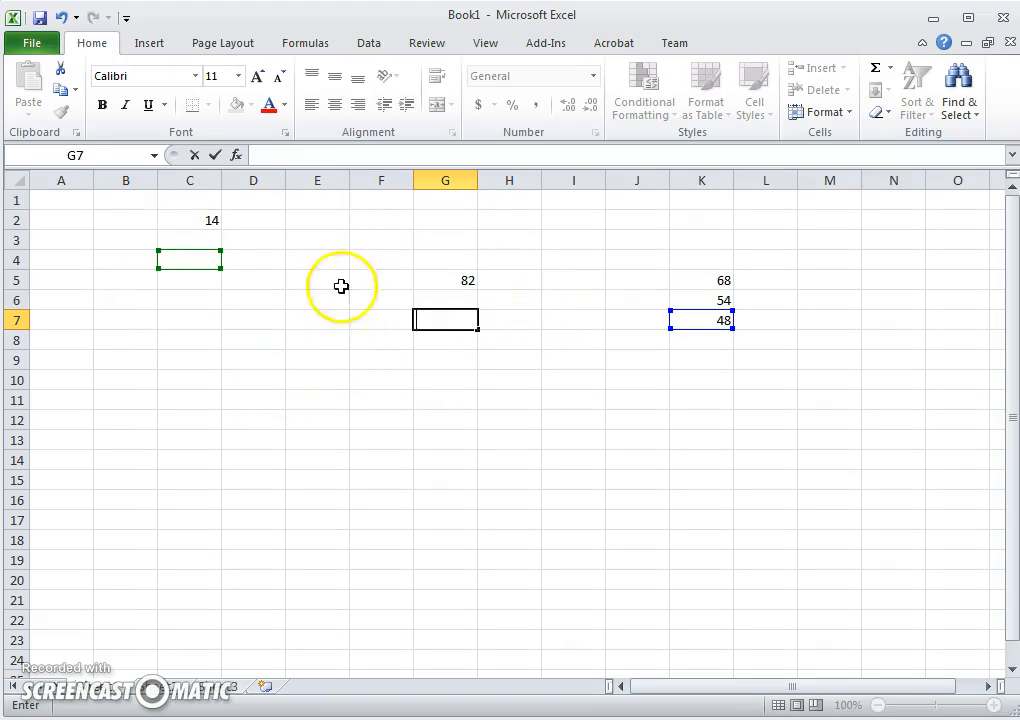
click(470, 299)
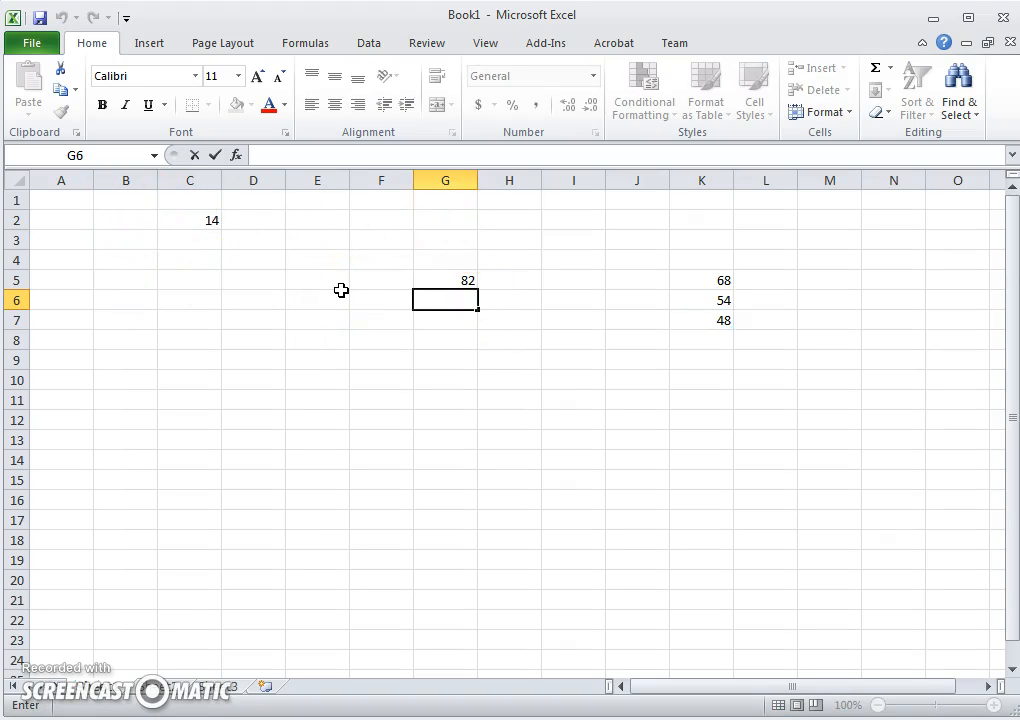
text(+)
key(BackSpace)
text(=)
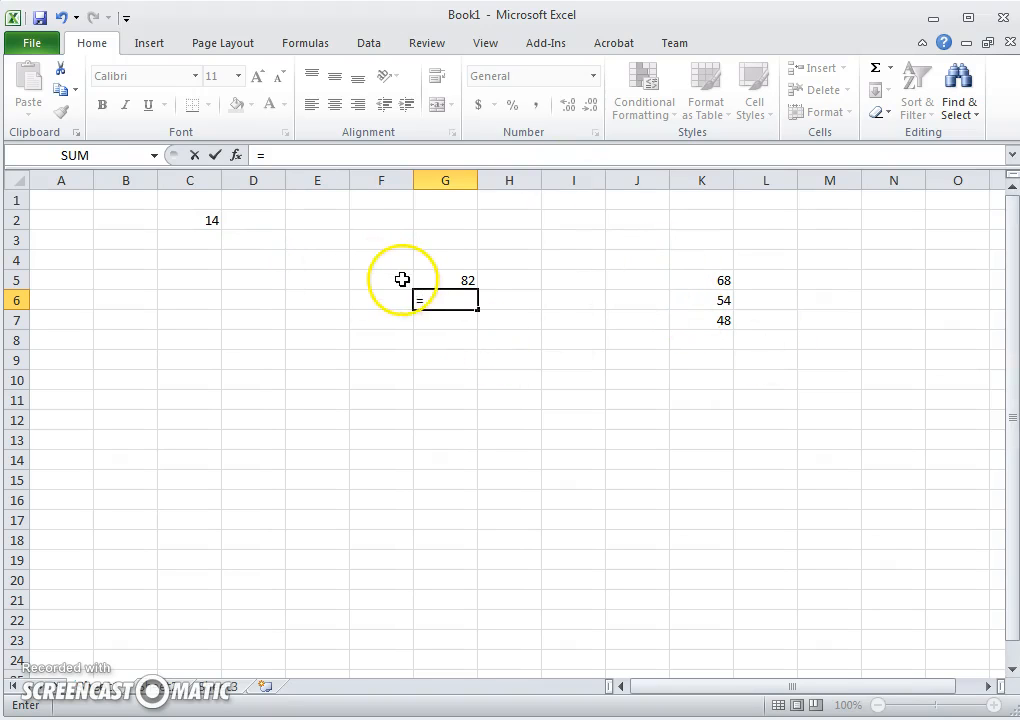
key(Escape)
Change cell G5's formula to =K5+$C$2 with an absolute reference and fill it down through cell G7.
double_click(435, 279)
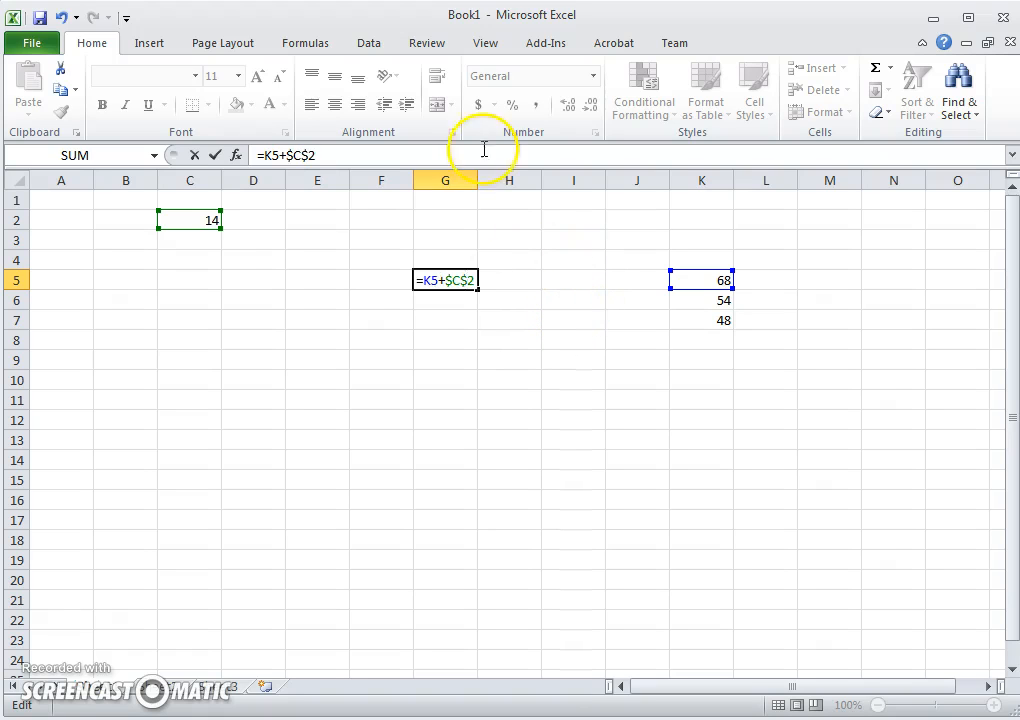
key(Return)
click(423, 280)
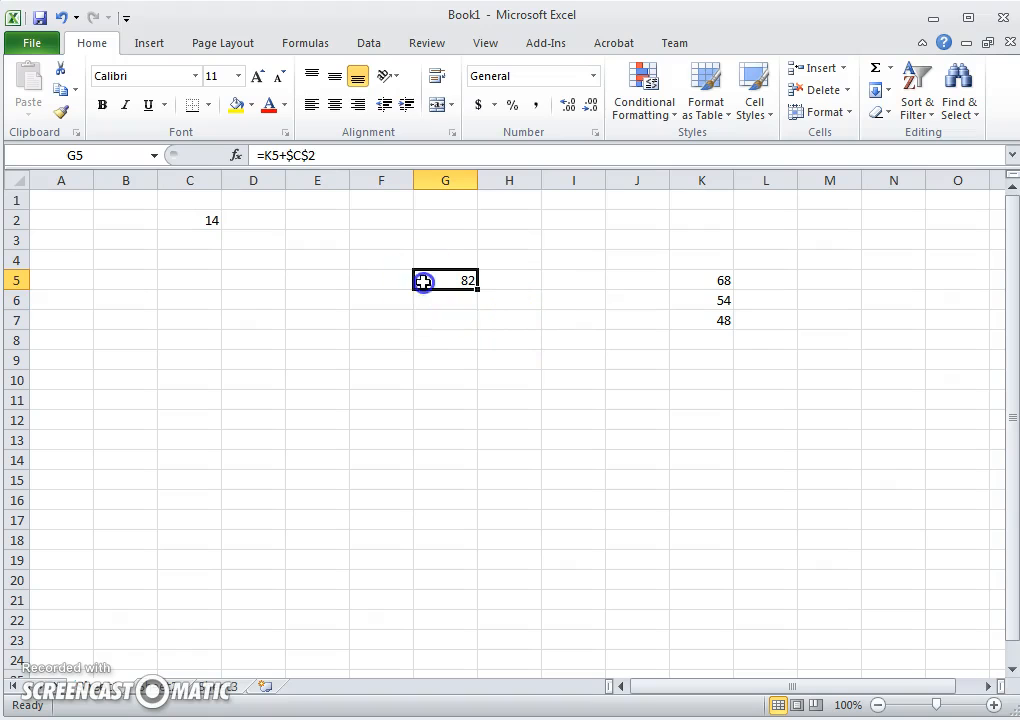
drag(478, 289, 478, 328)
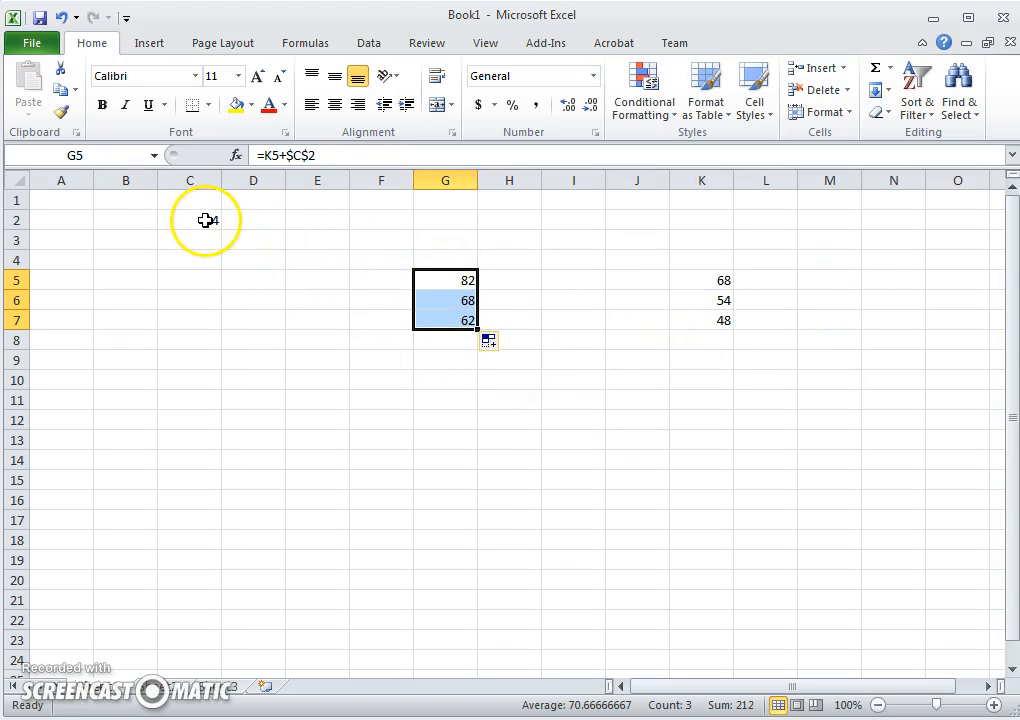
click(382, 266)
click(478, 282)
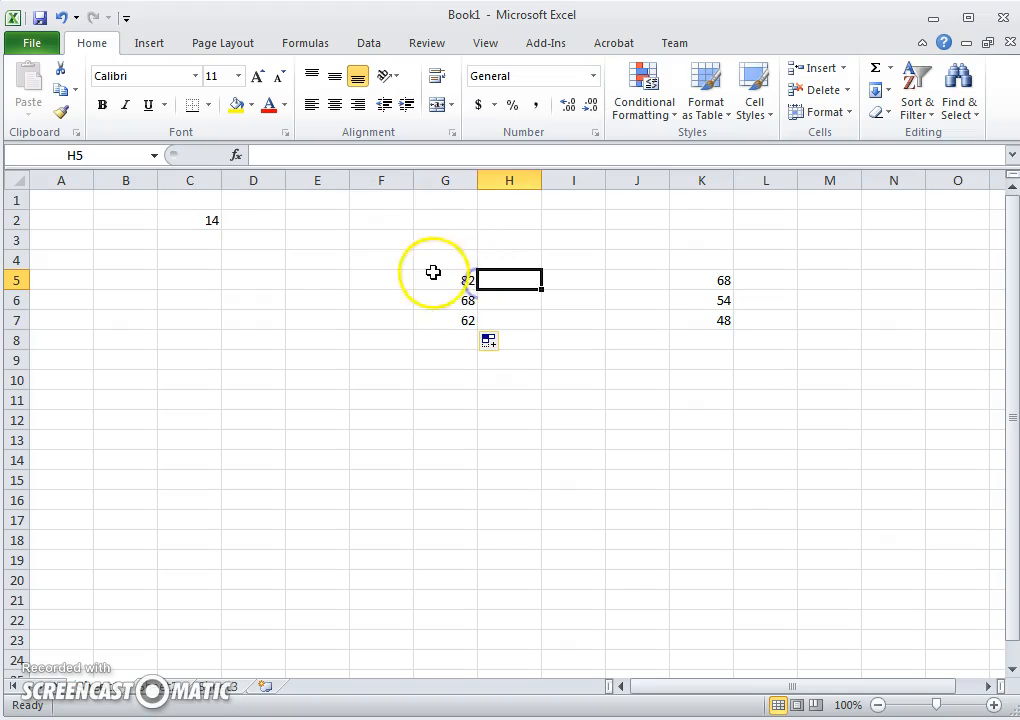
click(433, 277)
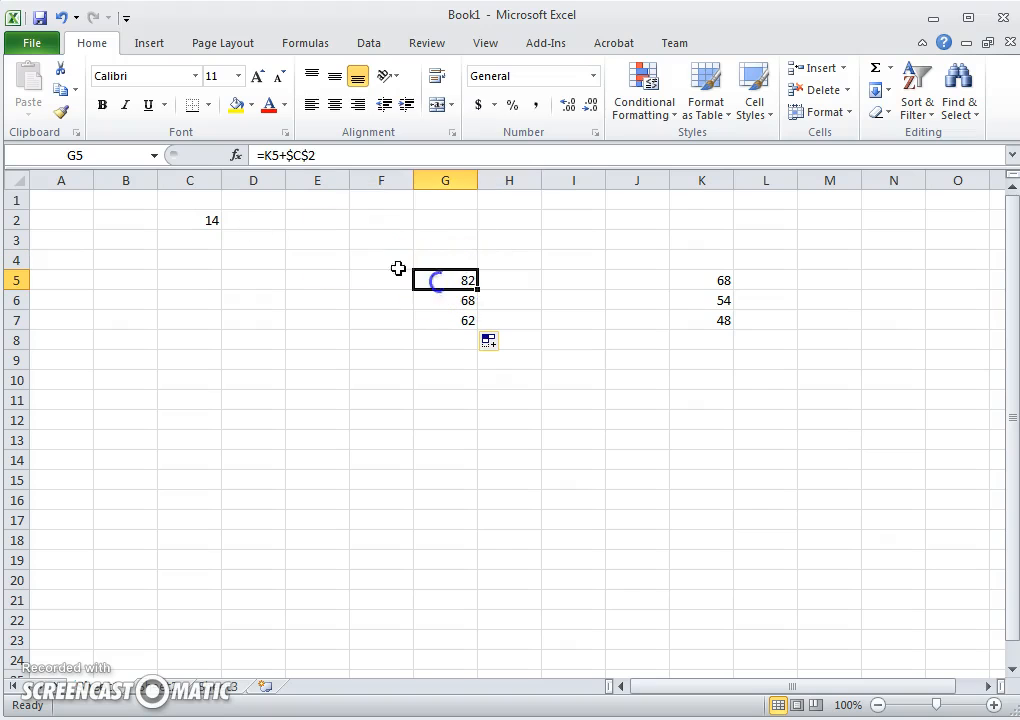
double_click(200, 222)
click(382, 298)
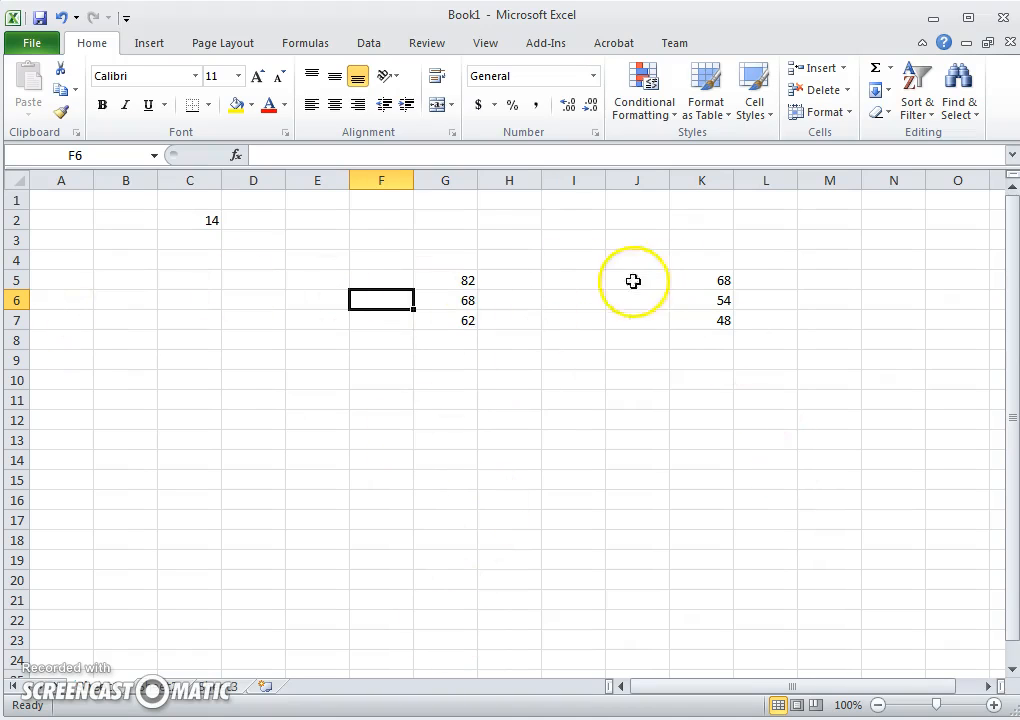
Clear the contents of cell C2 and the formulas in cells G5 to G7.
click(207, 222)
key(BackSpace)
key(Right)
key(Right)
key(Right)
key(Right)
key(Down)
key(Down)
key(Down)
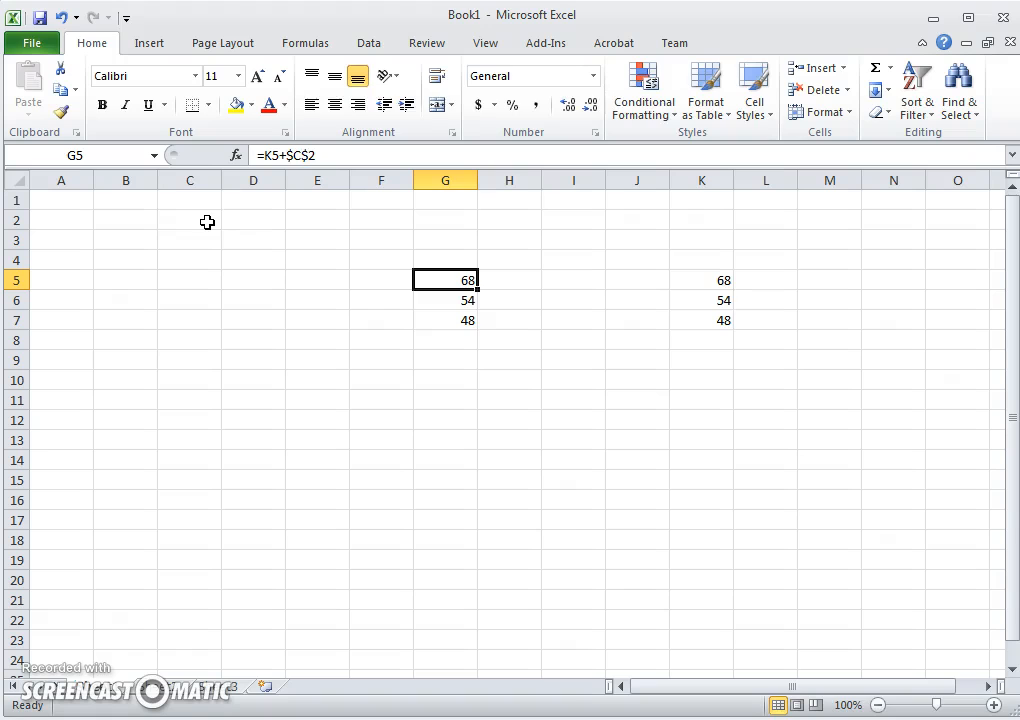
key(BackSpace)
key(Down)
key(BackSpace)
key(Down)
key(BackSpace)
Clear the multiplication formulas from cells K7, K6 and K5.
key(Right)
key(Right)
key(Right)
key(Right)
key(BackSpace)
key(Up)
key(BackSpace)
key(Up)
key(BackSpace)
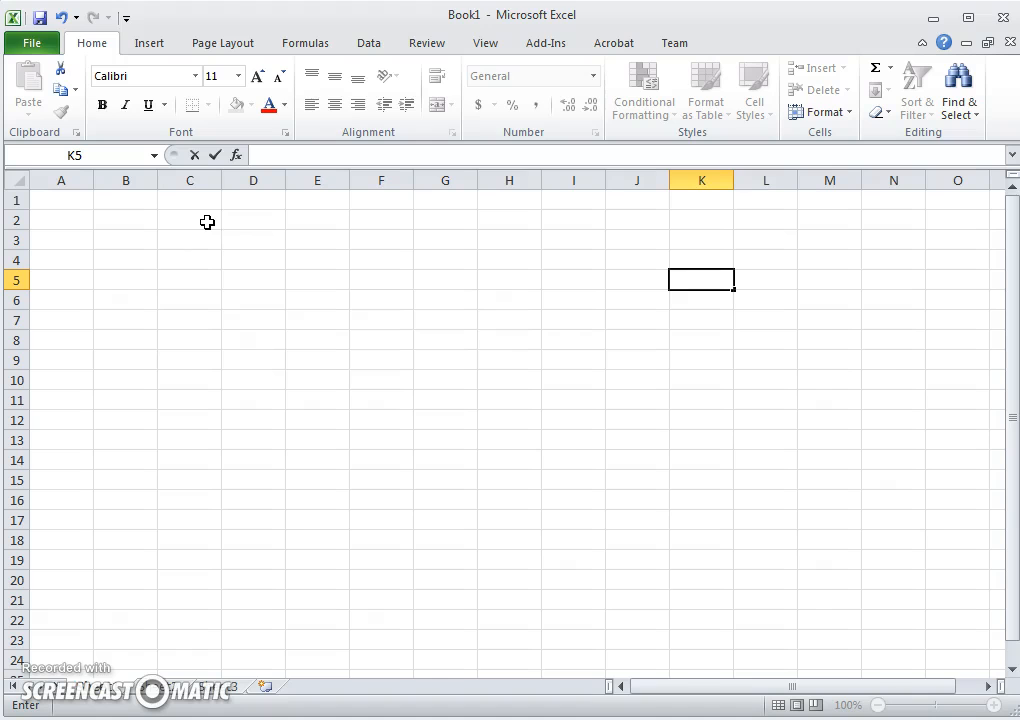
Enter the incomplete formula =sum in cell F6.
click(367, 297)
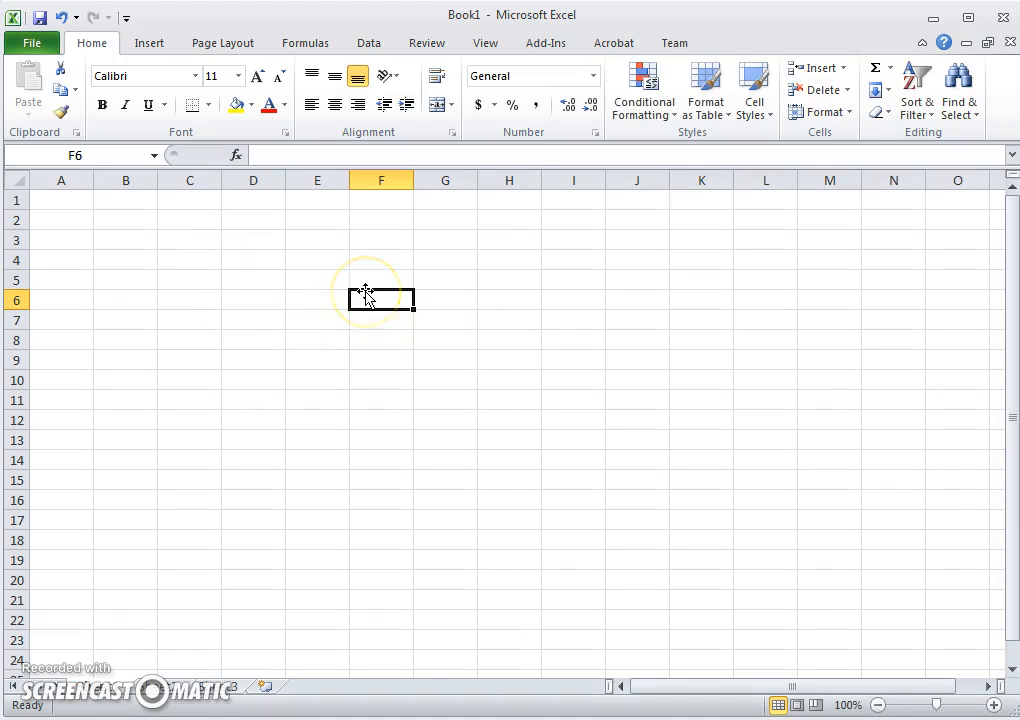
text(=)
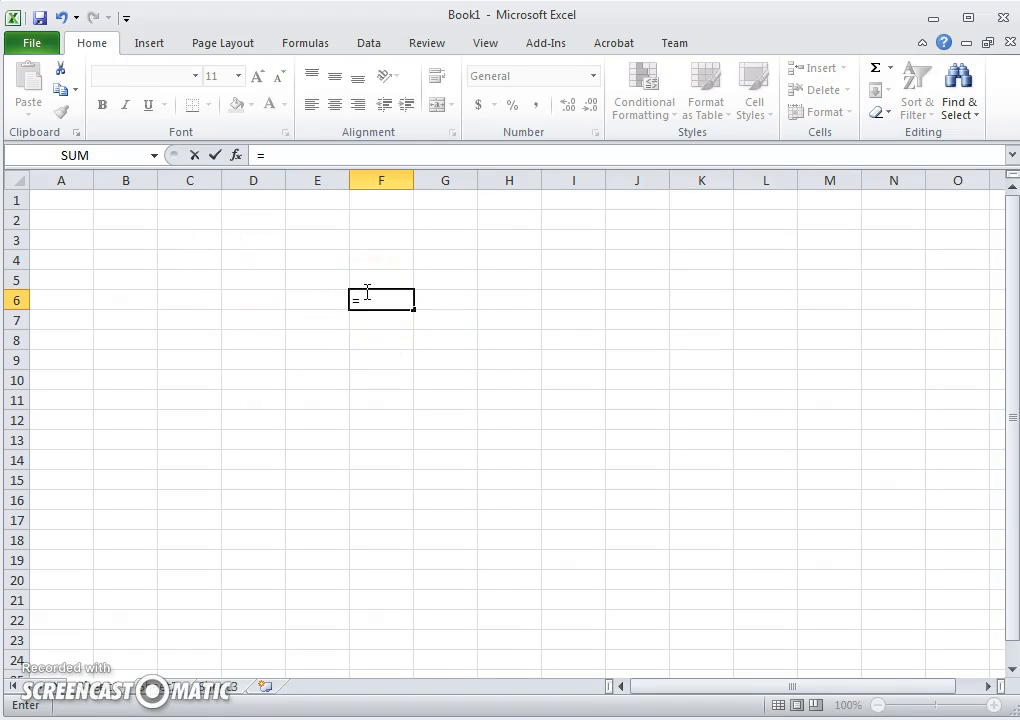
text(s)
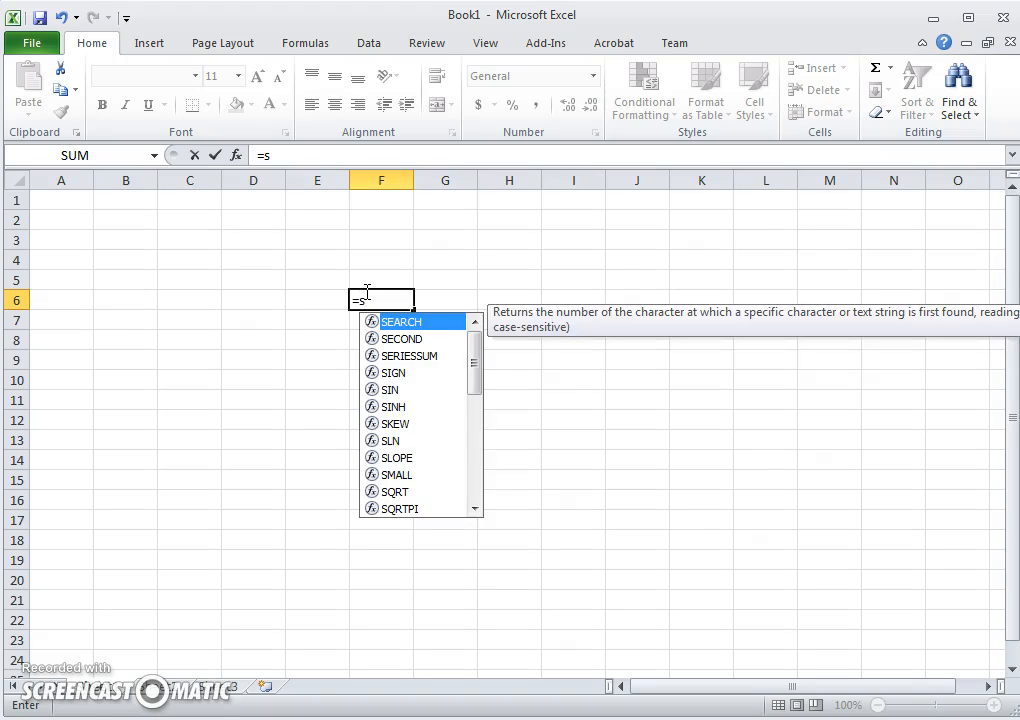
text(um)
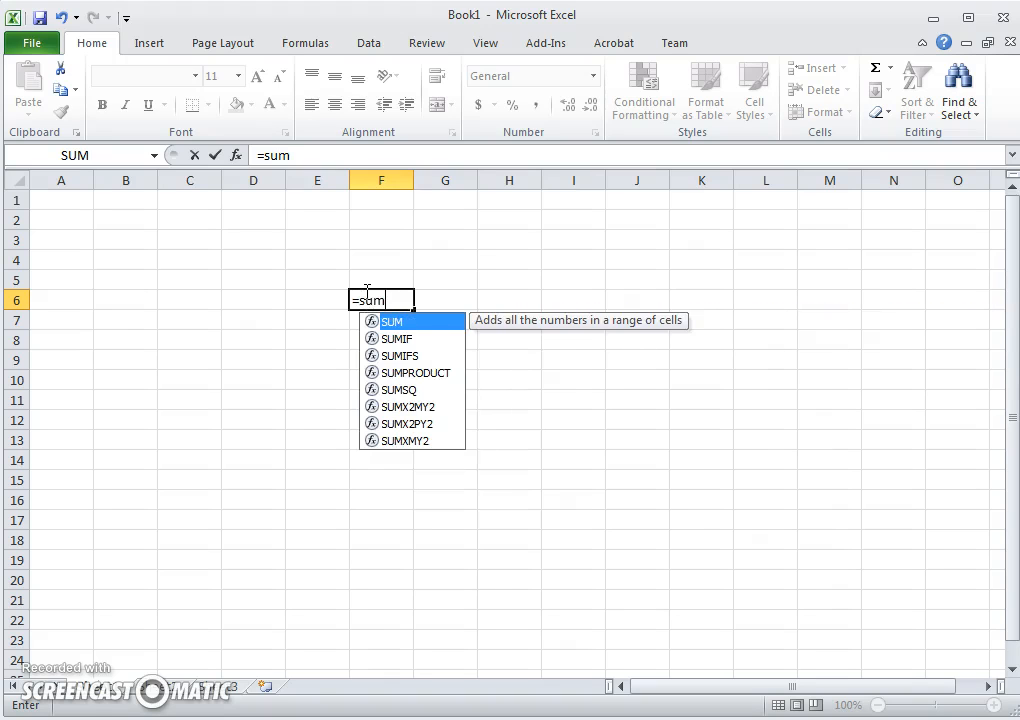
click(756, 464)
Enter the numbers 2, 3, 4, 12 and 45 across cells J7 to N7.
click(667, 328)
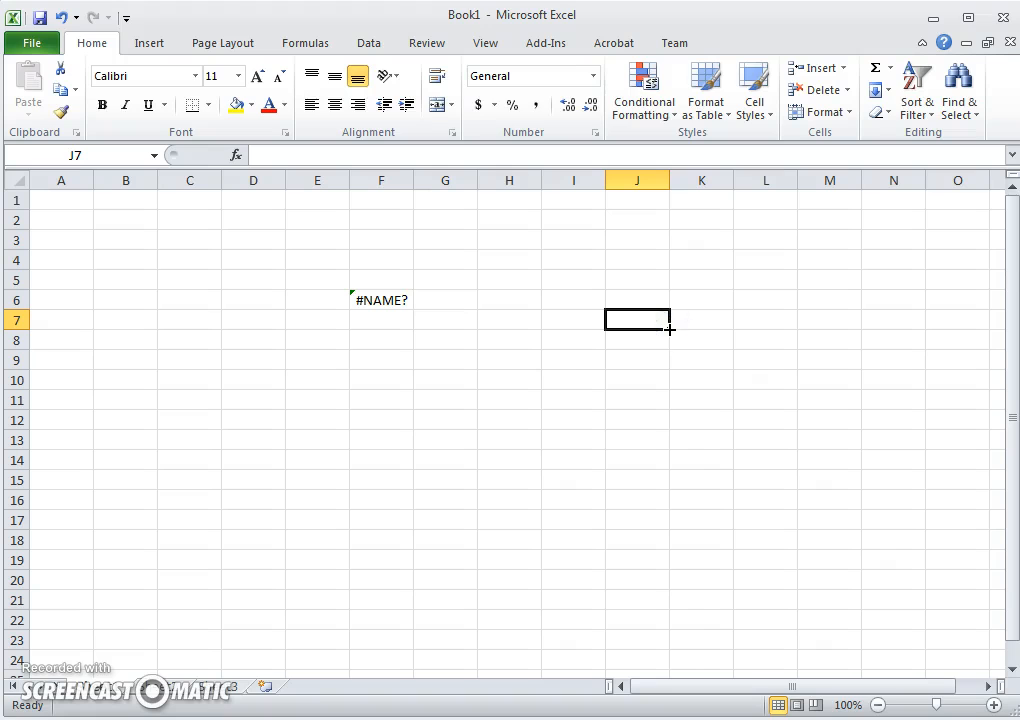
text(2)
key(Tab)
text(3)
key(Tab)
text(4)
key(Tab)
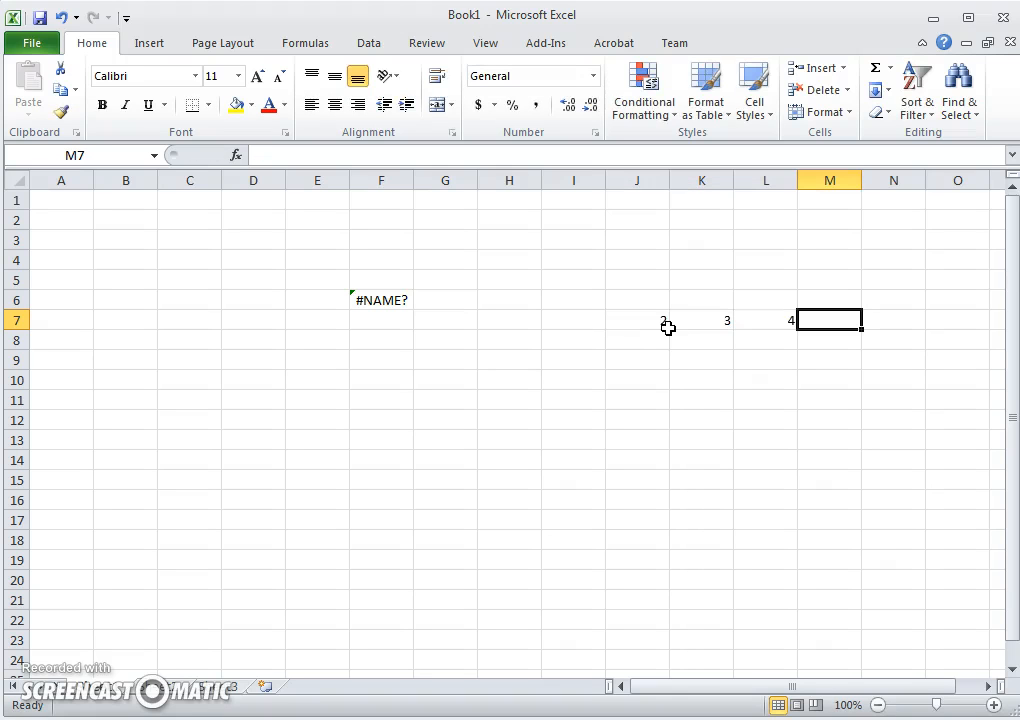
text(12)
key(Tab)
text(45)
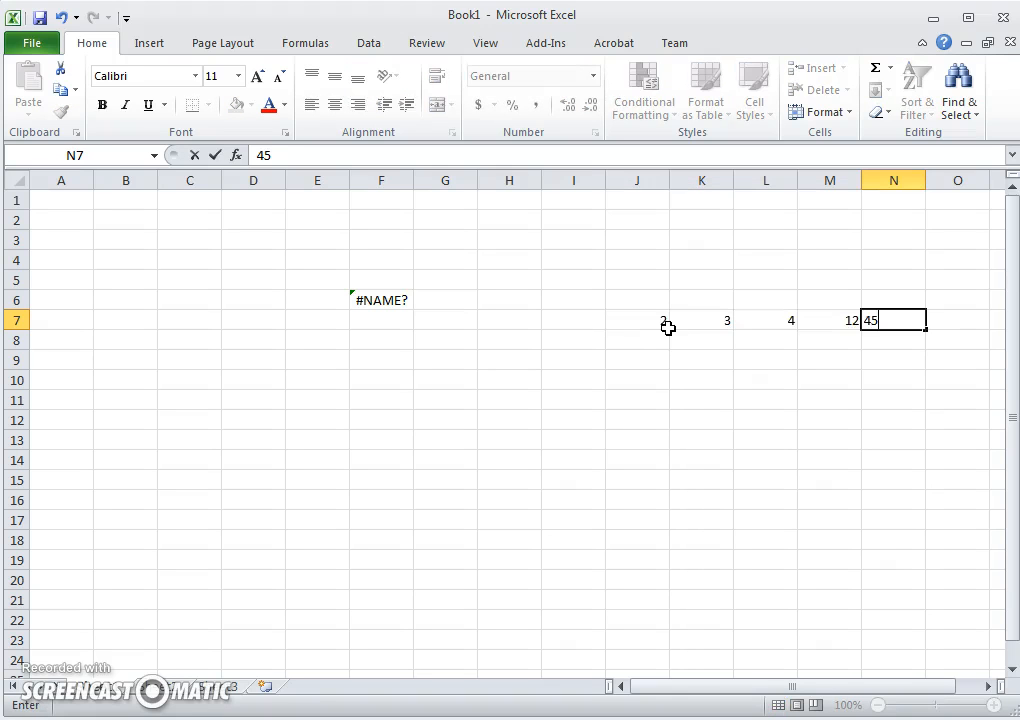
Complete the formula in cell F6 as =sum(J7:N7) to total the numbers in row 7.
double_click(374, 304)
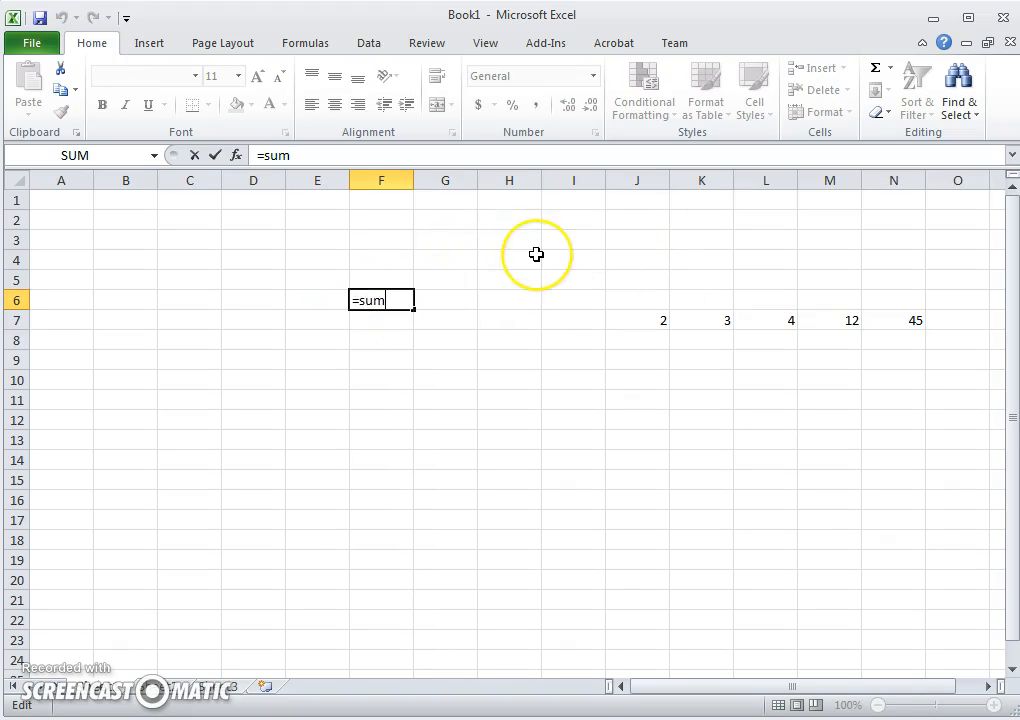
text(=sum()
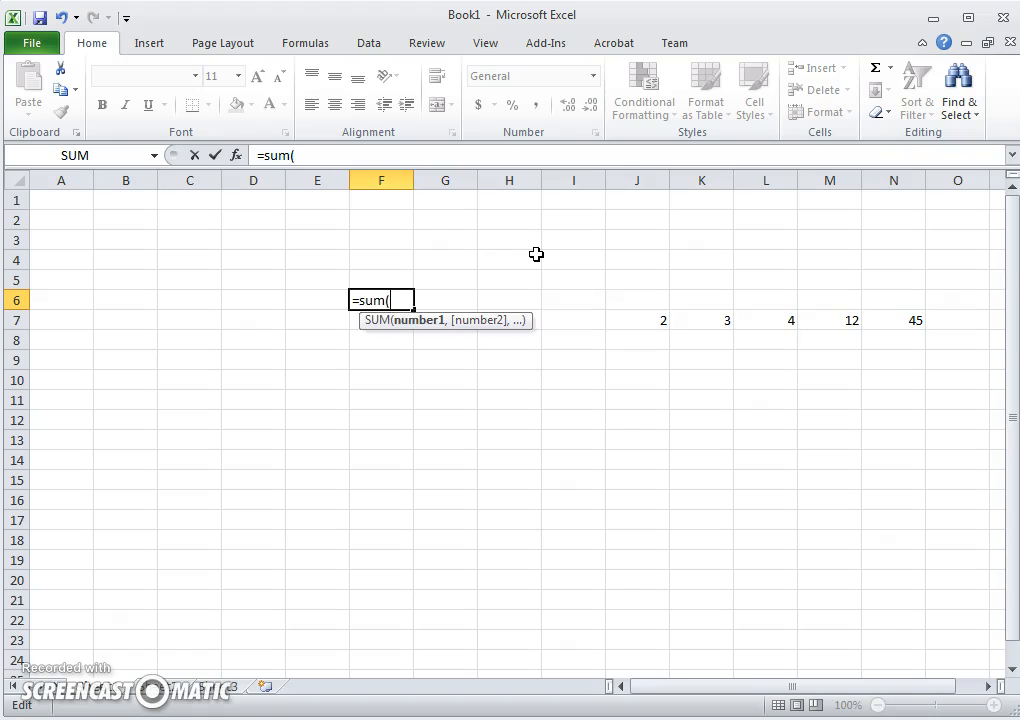
drag(643, 321, 901, 318)
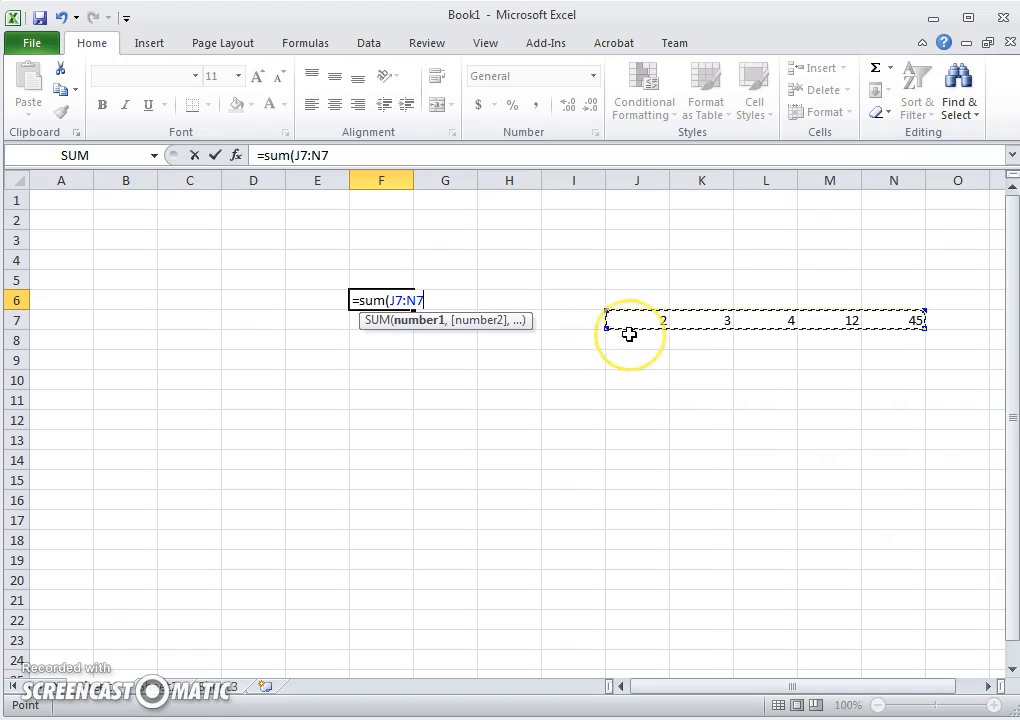
text())
key(Return)
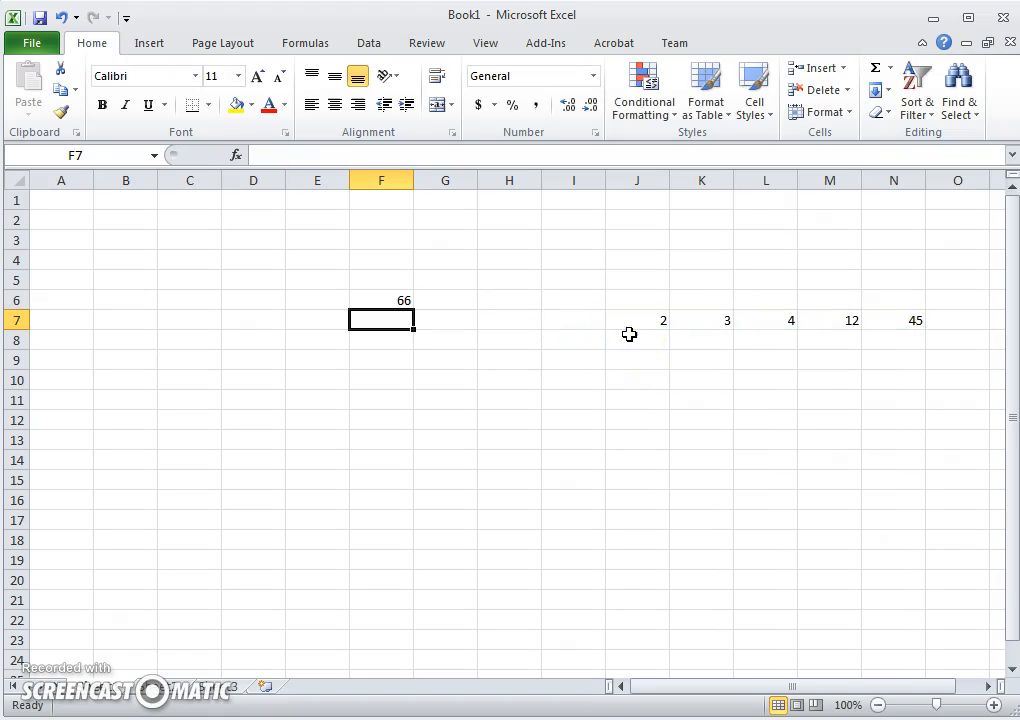
Replace the SUM formula in cell F6 with the written-out addition =2+3+4+12+45.
double_click(390, 300)
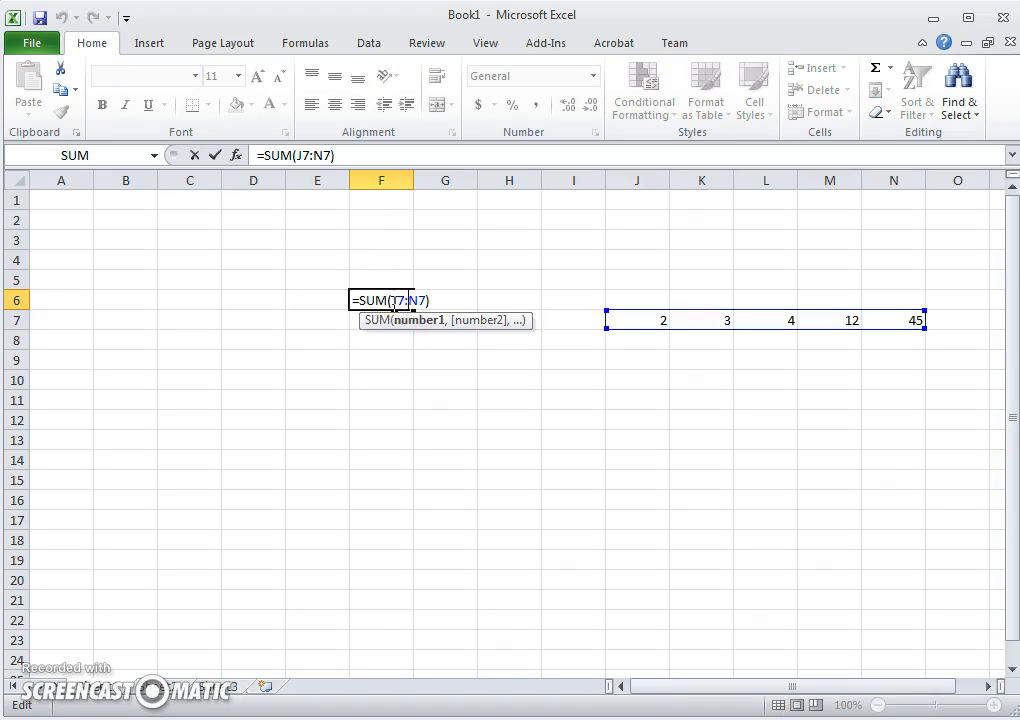
key(End)
key(BackSpace)
key(BackSpace)
key(BackSpace)
key(BackSpace)
key(BackSpace)
key(BackSpace)
key(BackSpace)
key(BackSpace)
key(BackSpace)
key(BackSpace)
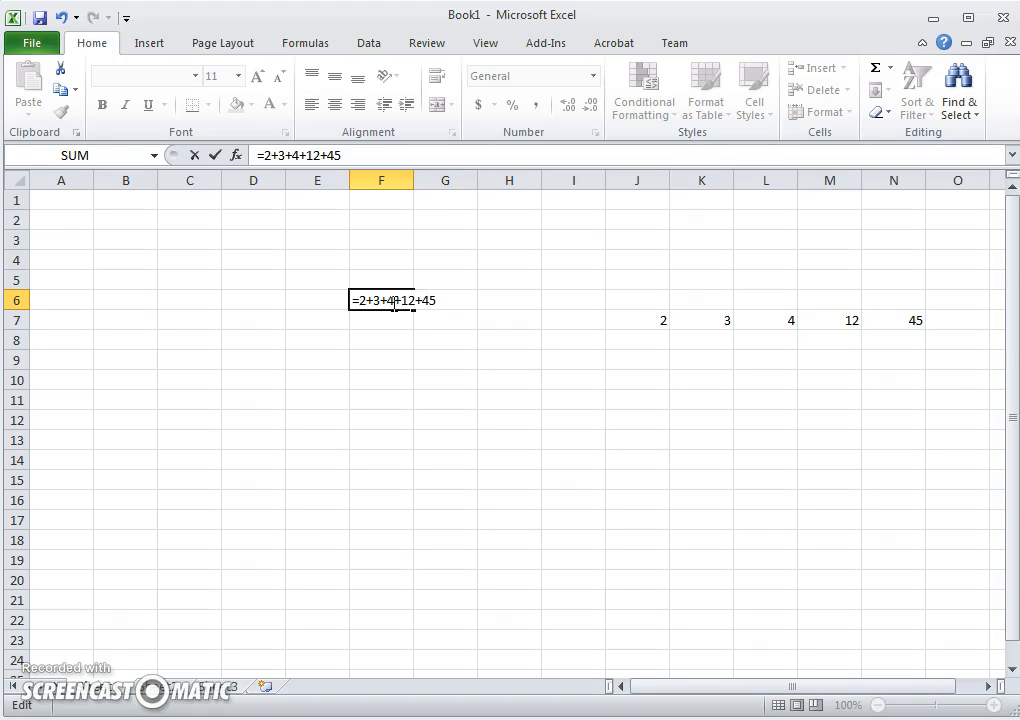
key(Return)
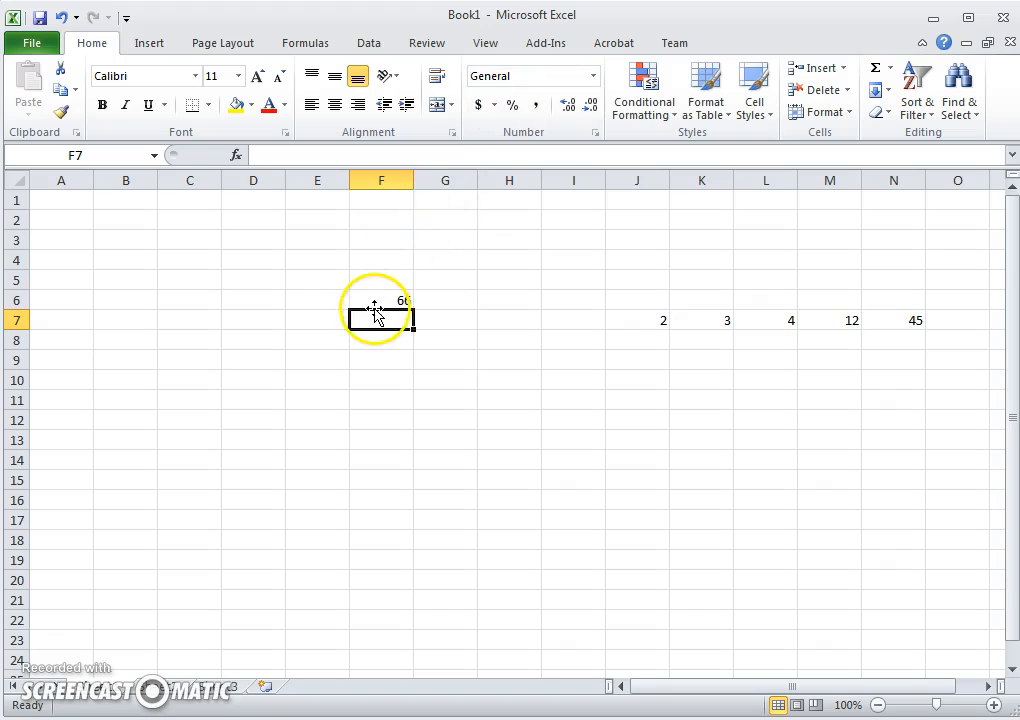
Replace the addition in cell F6 with =max(J7:N7) to find the row's largest number.
double_click(383, 300)
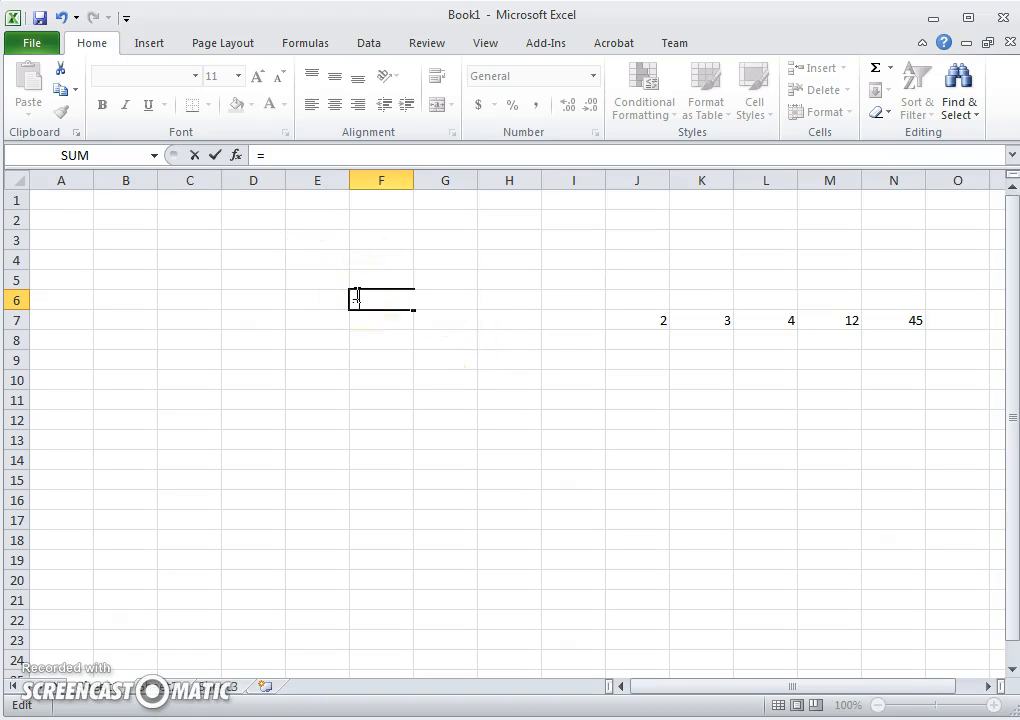
text(m)
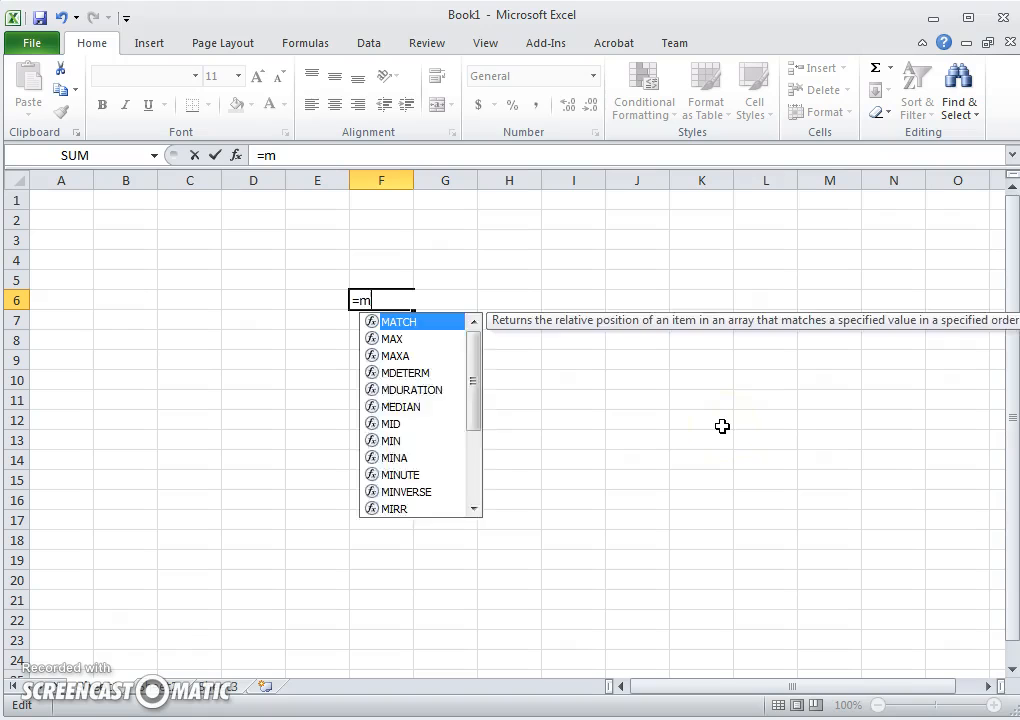
text(ax()
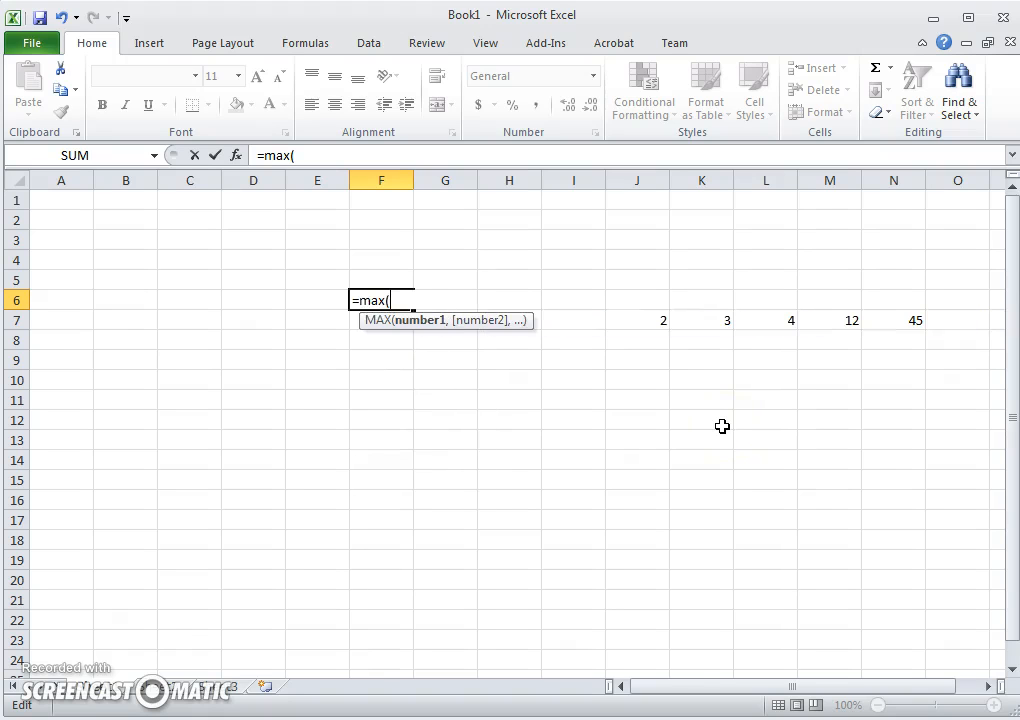
drag(650, 320, 890, 318)
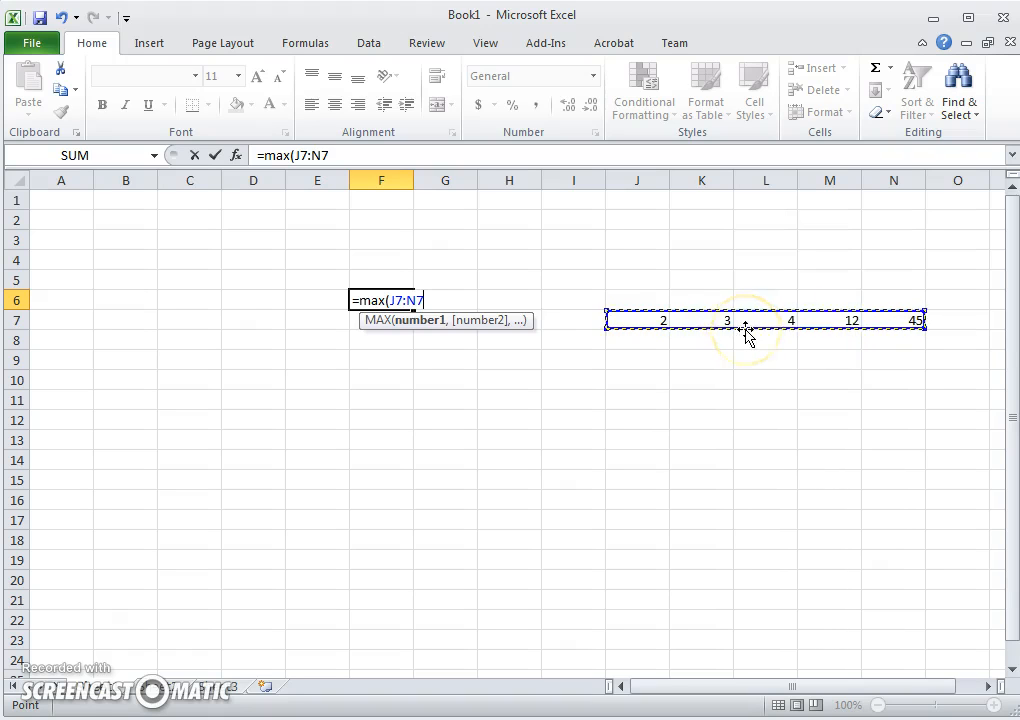
text())
key(Return)
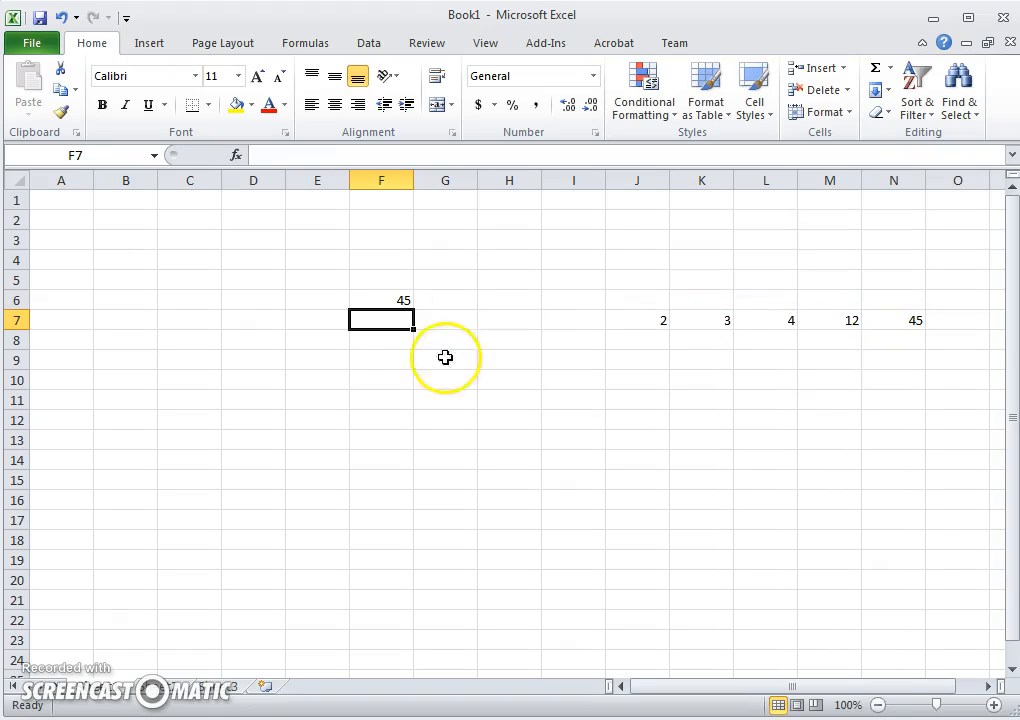
Change the function in cell F6 from MAX to MIN, keeping the range J7:N7.
double_click(401, 301)
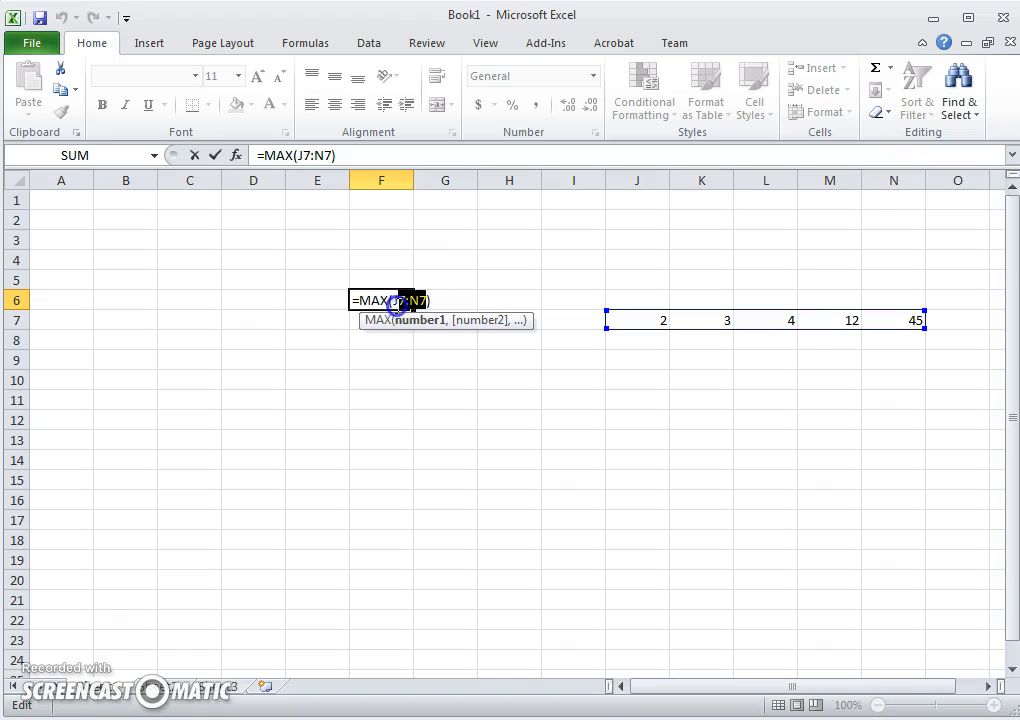
drag(388, 309, 388, 307)
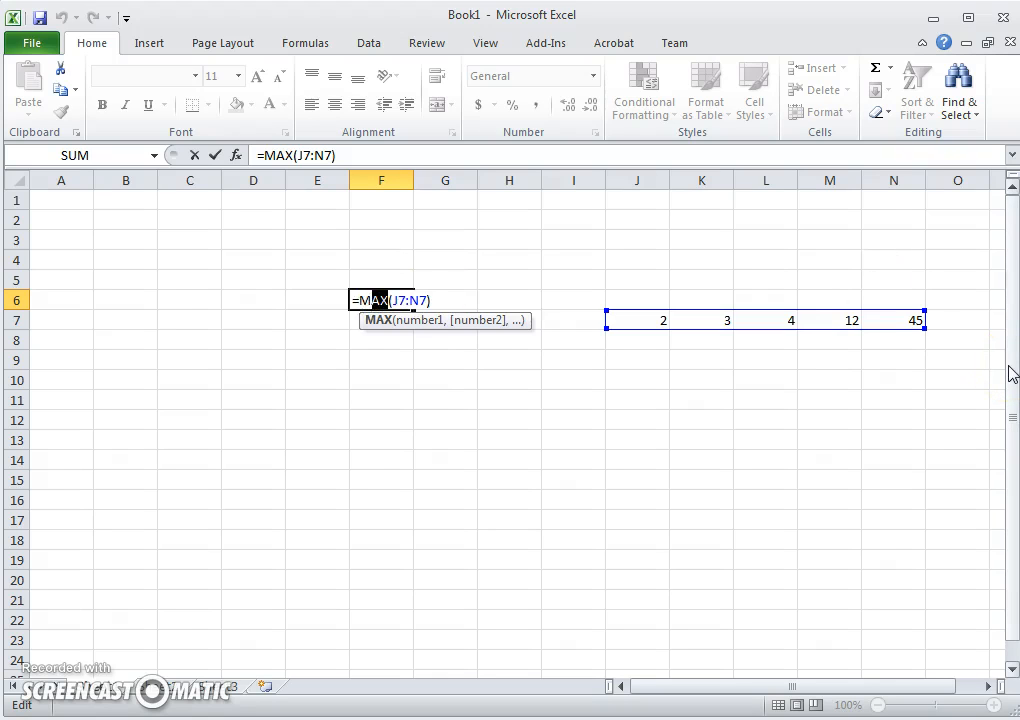
text(in)
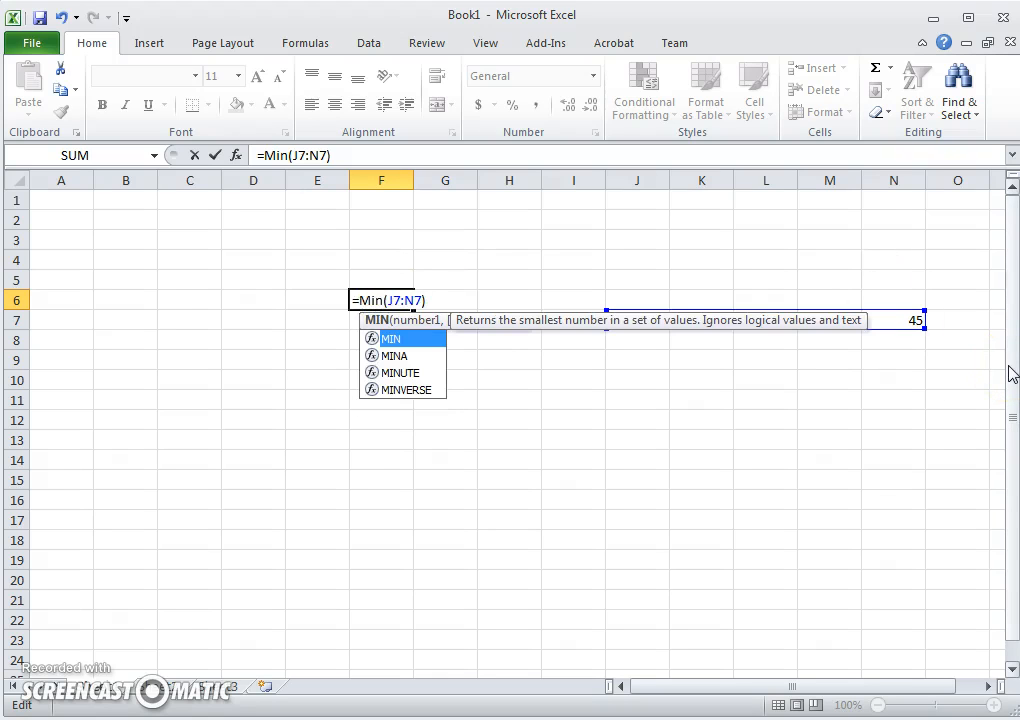
click(525, 364)
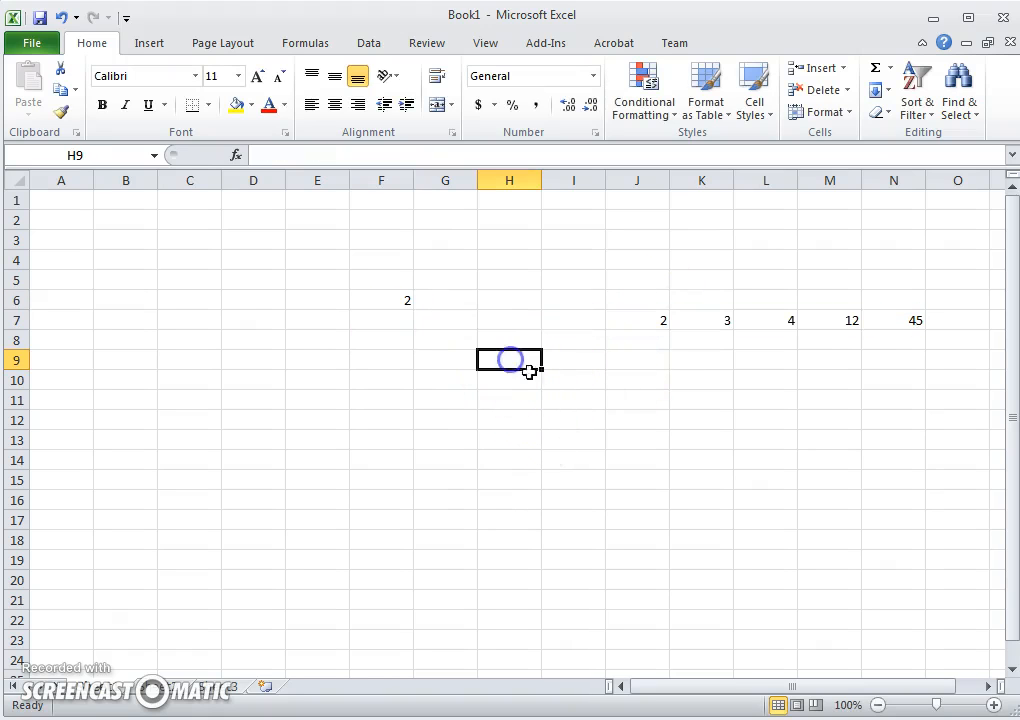
Clear the MIN formula from cell F6.
click(390, 293)
double_click(392, 297)
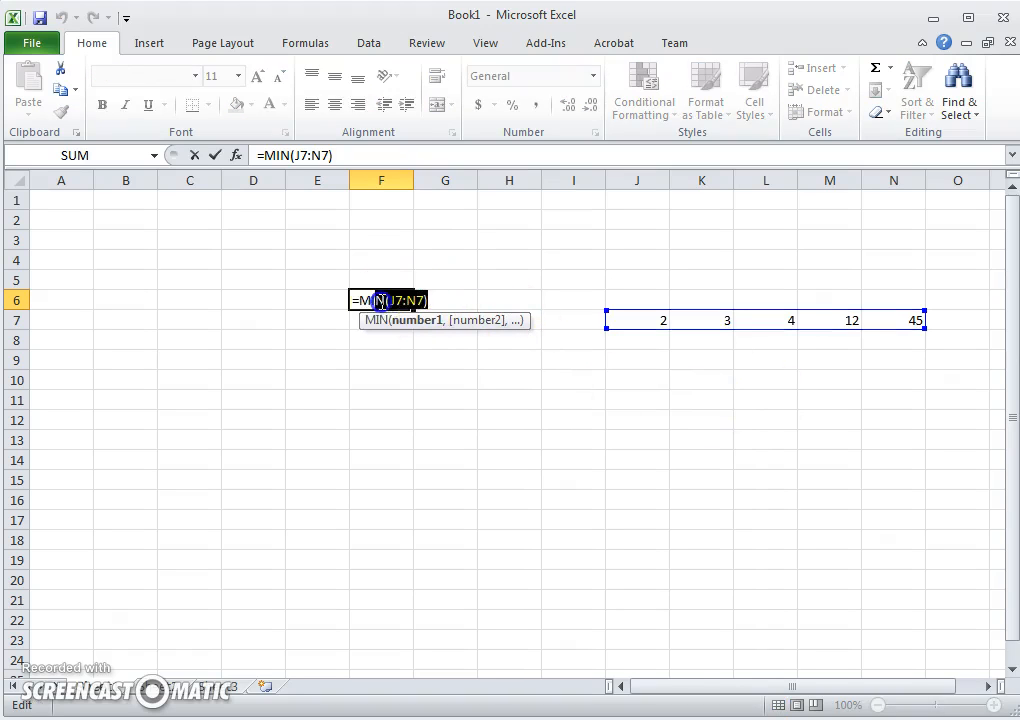
drag(358, 305, 358, 311)
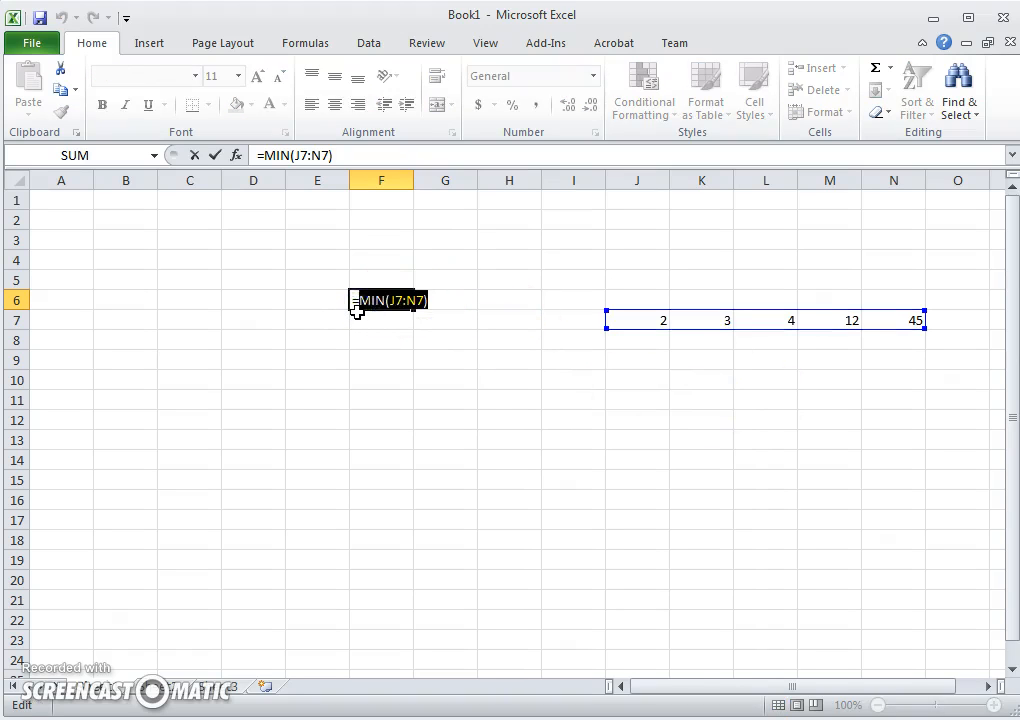
key(BackSpace)
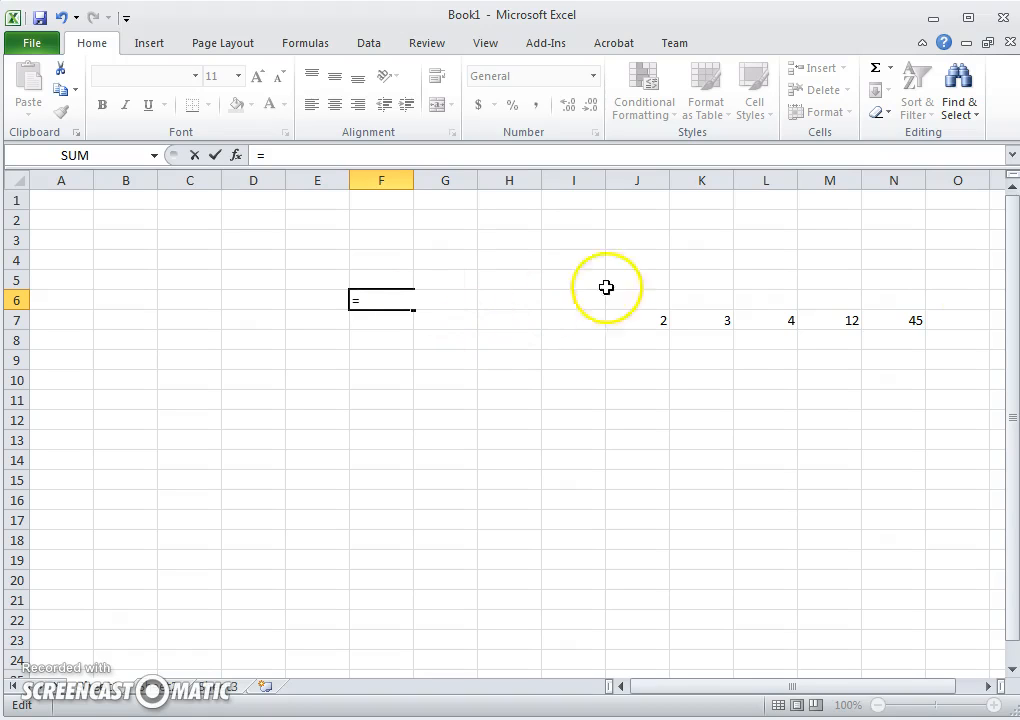
click(667, 338)
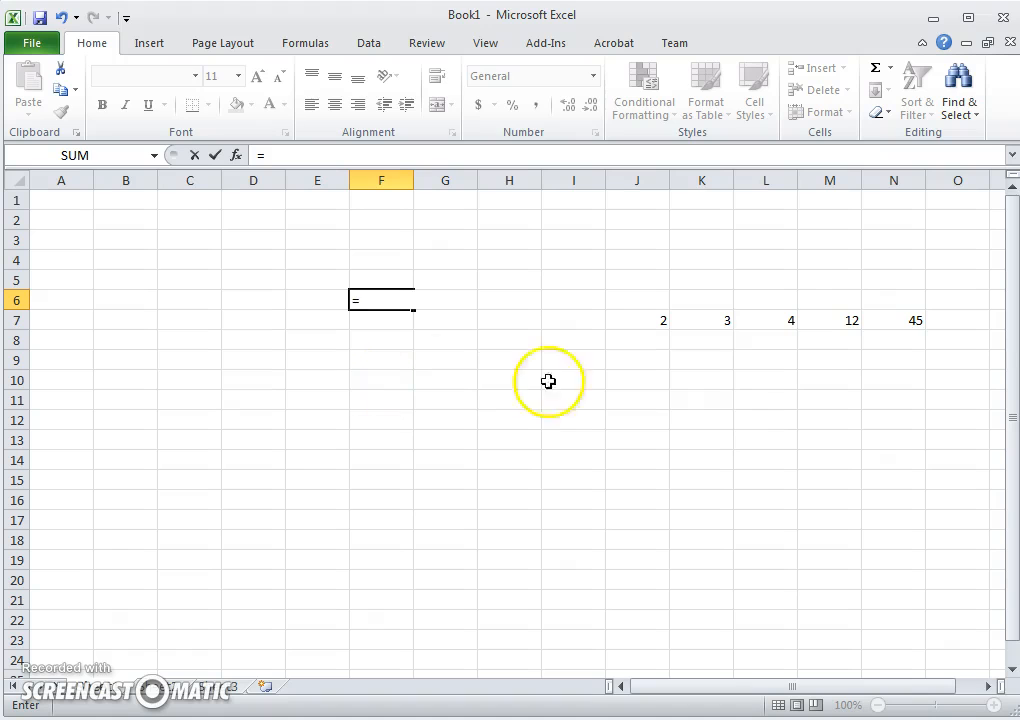
key(Escape)
click(745, 413)
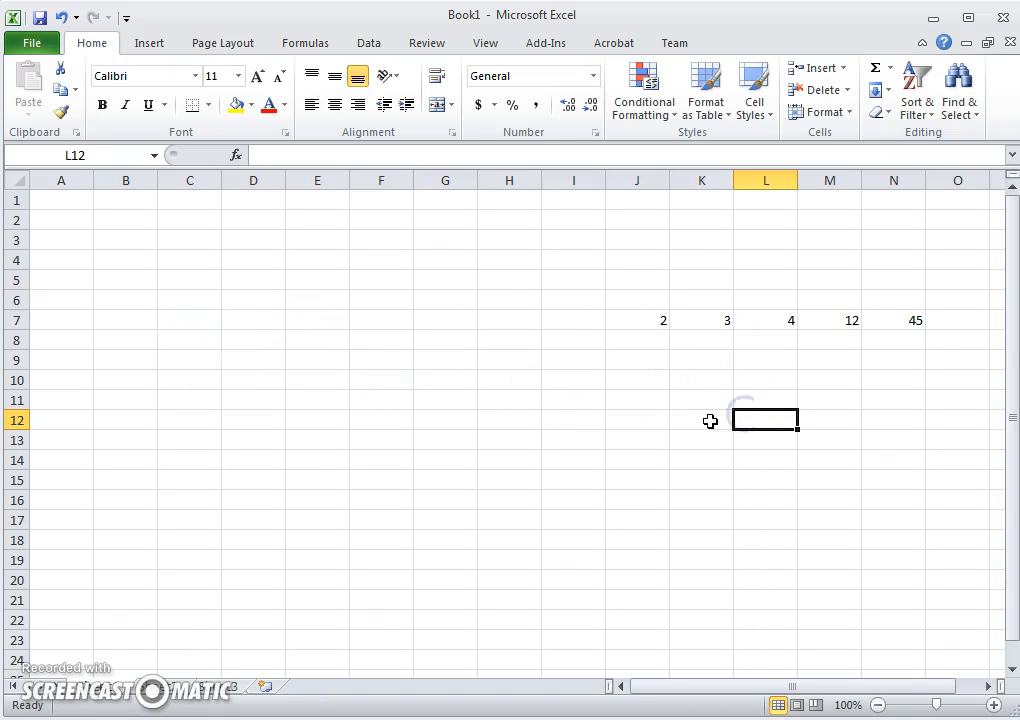
Enter 12, 8 and 6 in cells J8, K8 and L8.
click(630, 354)
click(651, 339)
text(12)
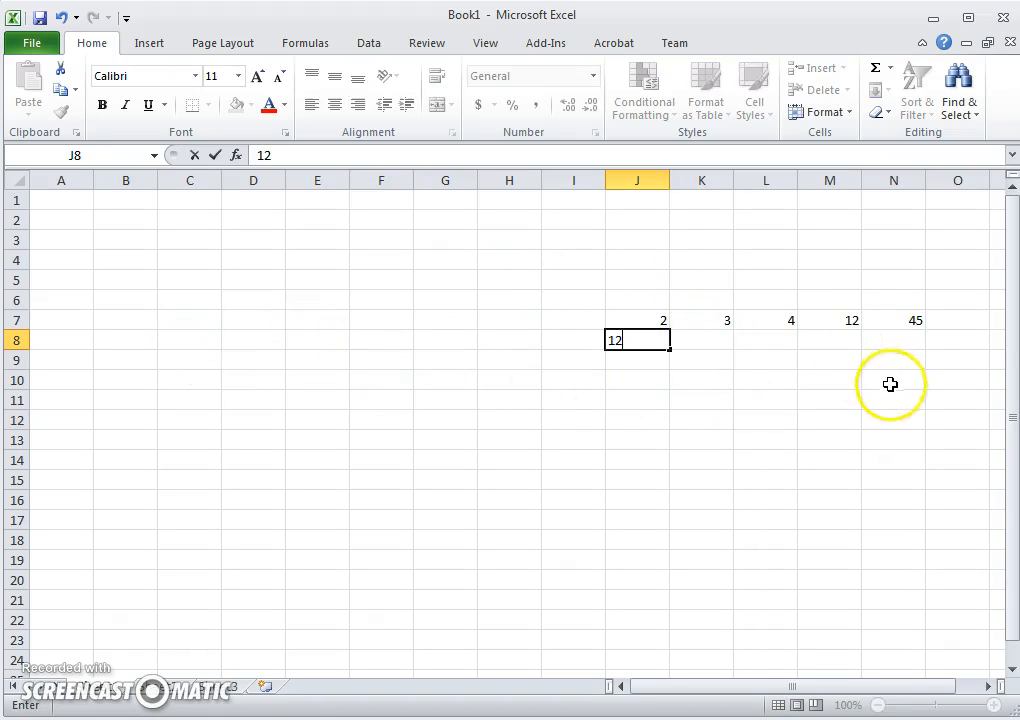
key(Tab)
text(3)
key(Tab)
text(6)
key(Left)
text(8)
key(Return)
Enter 34 and 756 in cells K9 and L9, and 67 in both M8 and N8.
text(34)
key(Tab)
text(756)
key(Right)
key(Up)
text(67)
key(Right)
text(67)
key(Return)
Complete row 9 with 56 in cell N9, 23 in M9 and 76 in J9.
text(56)
key(Left)
text(23)
key(Left)
key(Left)
key(Left)
text(76)
key(Right)
Enter 235 in cell K6 and 7 in cell M6.
key(Up)
key(Up)
key(Up)
text(235)
key(Up)
key(Right)
key(Right)
key(Down)
text(7)
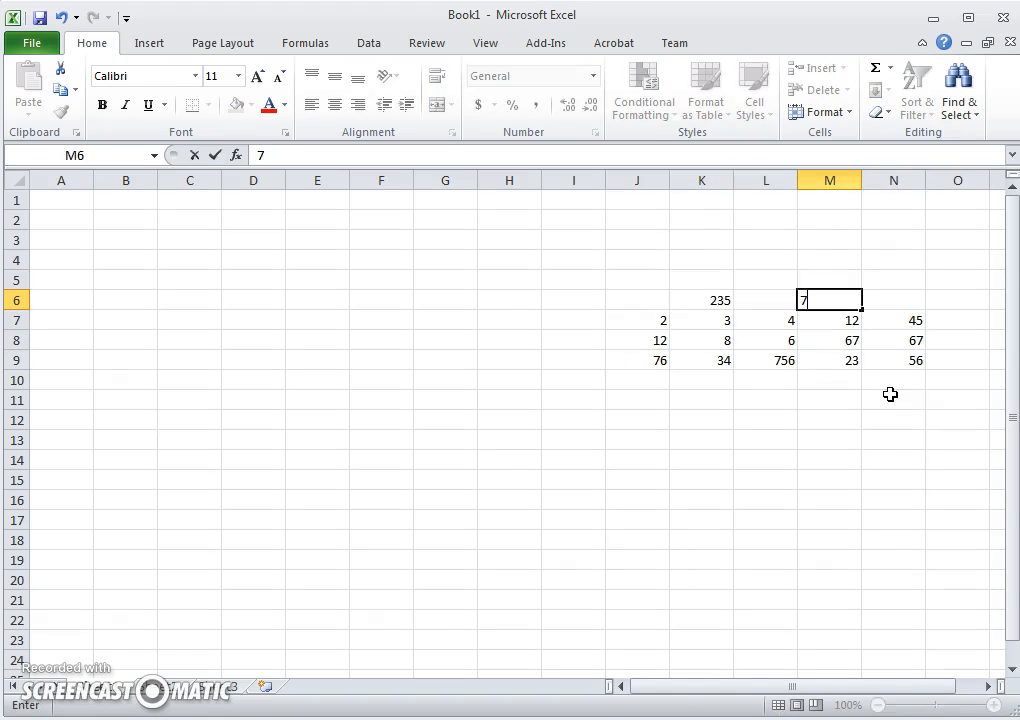
Set cells J6 and K6 to 7, and enter 4 in cells L6 and N6.
key(Left)
key(Left)
text(7)
key(Left)
text(7)
key(Right)
key(Right)
key(Right)
key(Right)
text(4)
key(Left)
key(Left)
text(4)
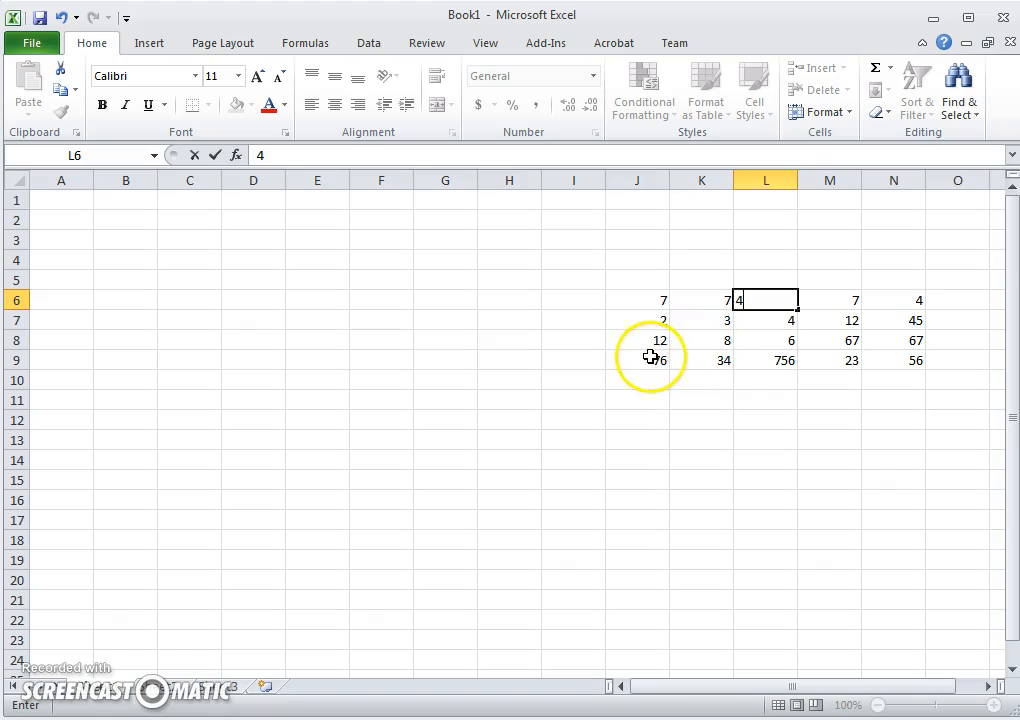
Enter a COUNT formula in cell F6 over the range J6:N9.
click(402, 304)
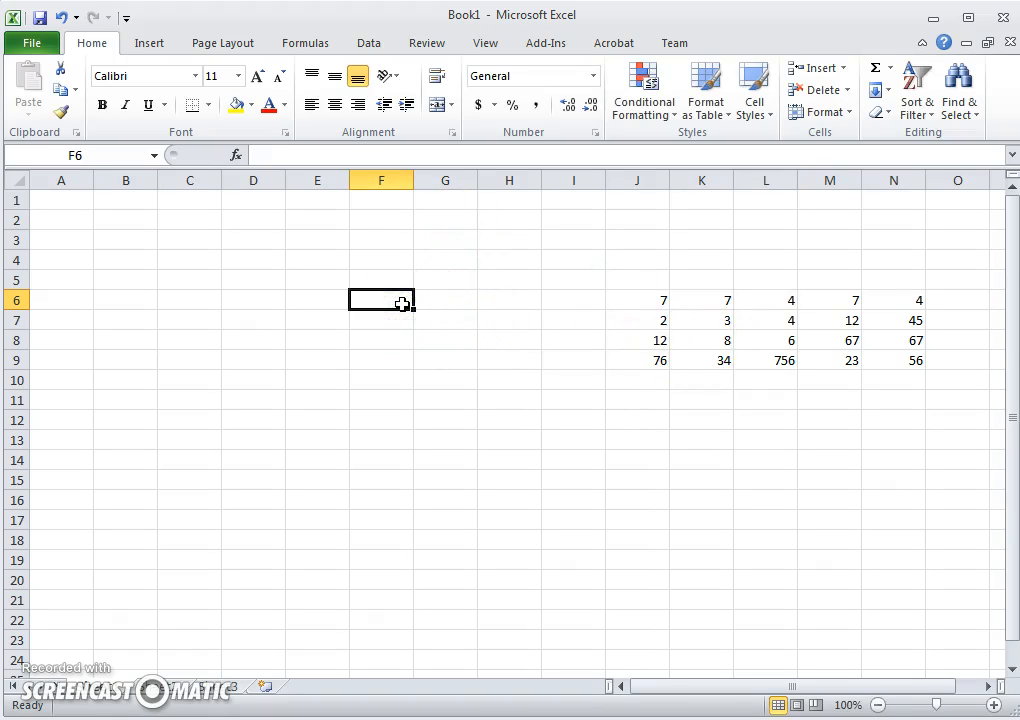
text(=)
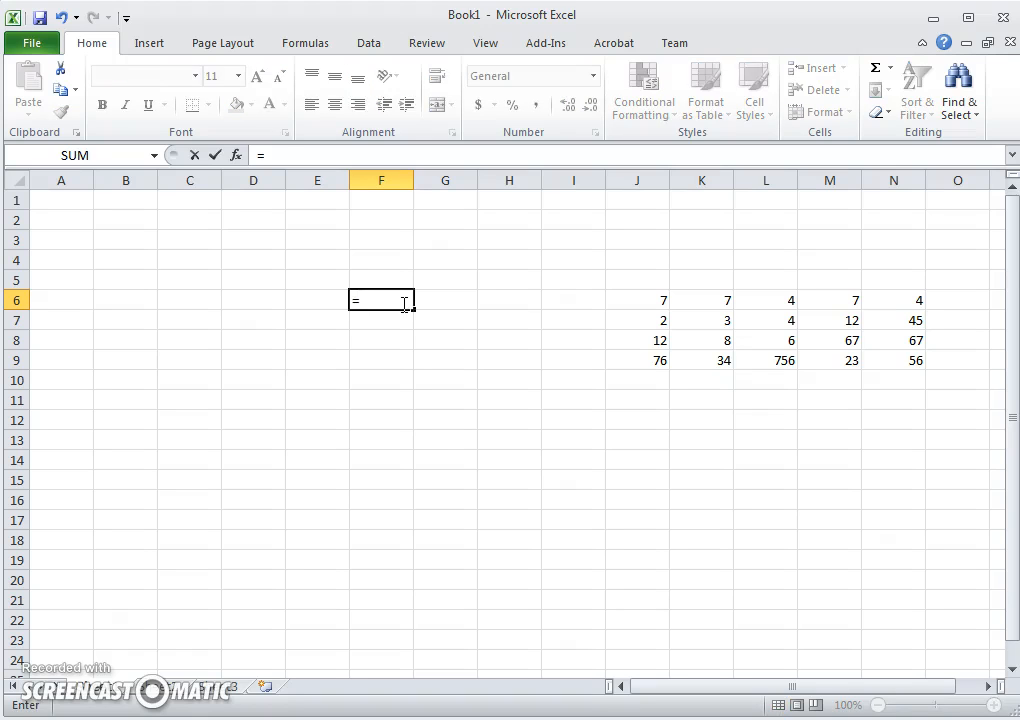
text(count)
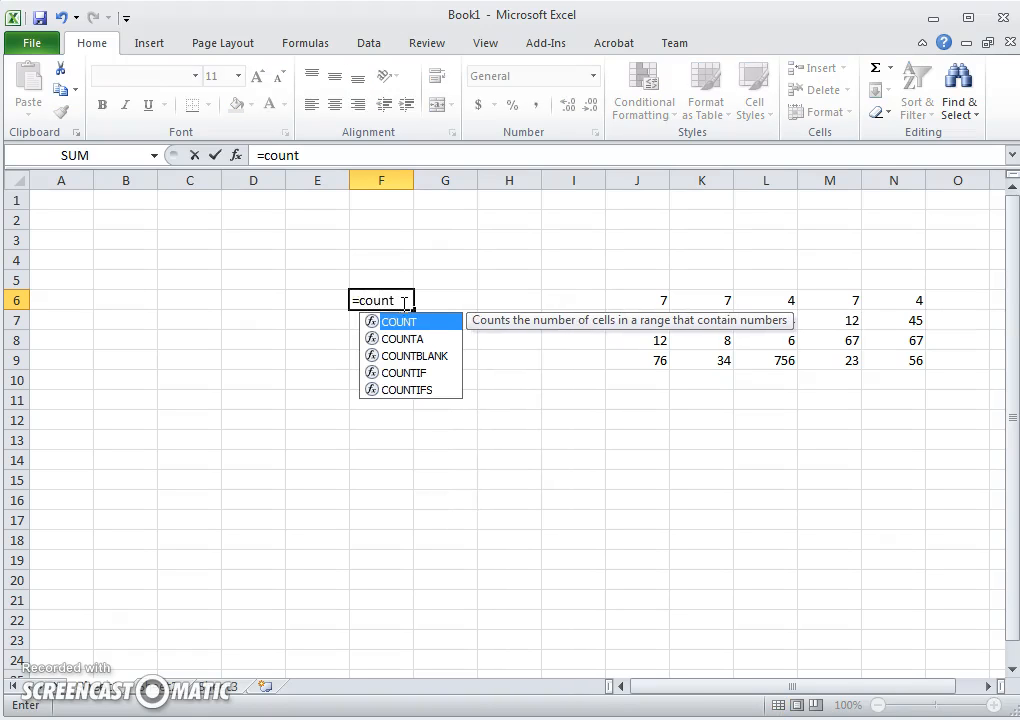
text(()
drag(652, 299, 885, 355)
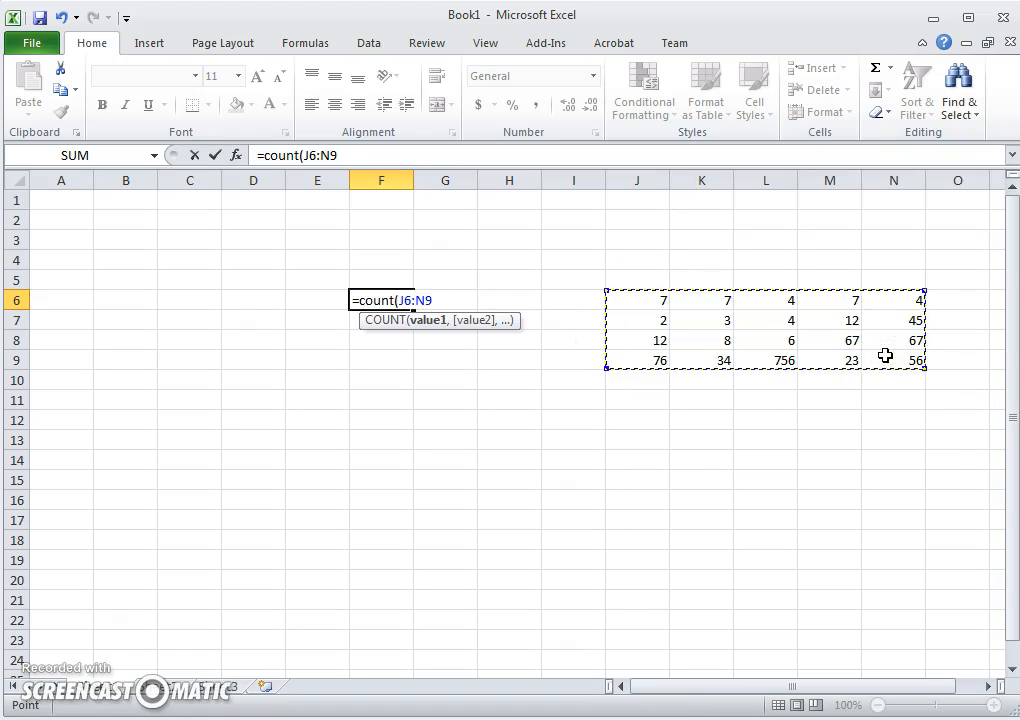
text())
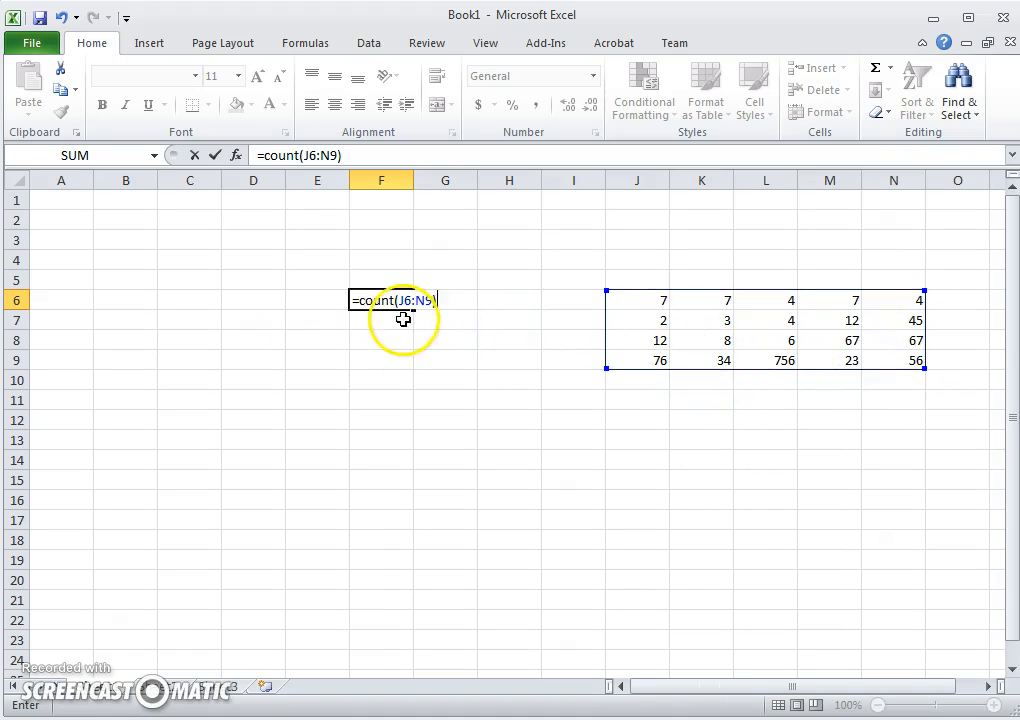
key(Return)
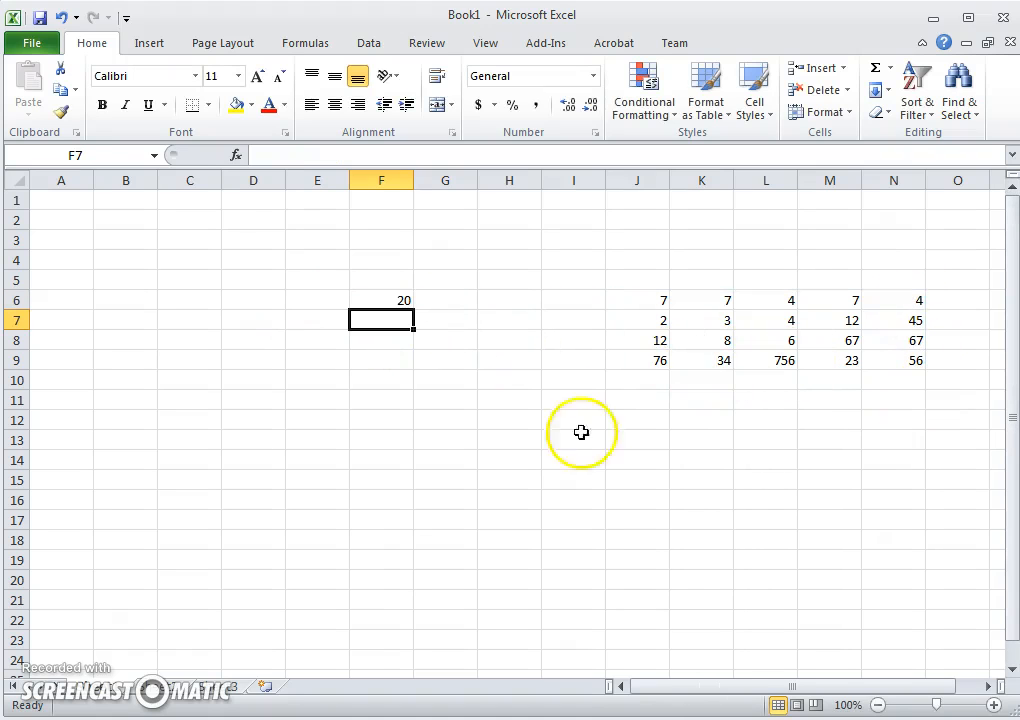
Replace the COUNT formula in cell F6 with =AVERAGE(J6:N9).
double_click(398, 300)
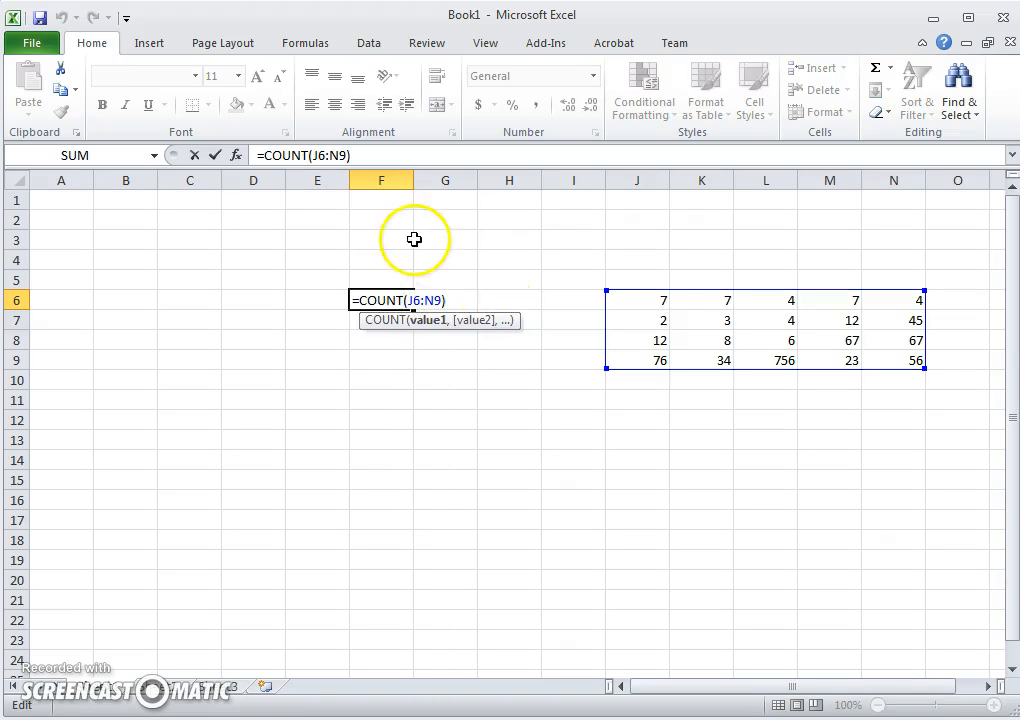
key(shift+Home)
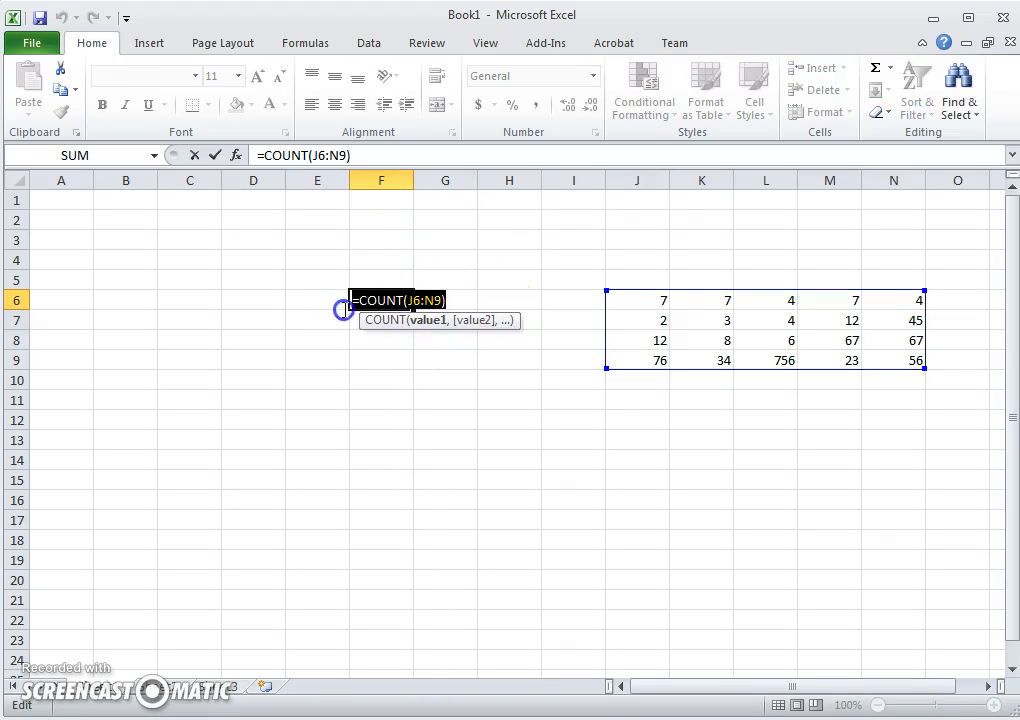
text(=a)
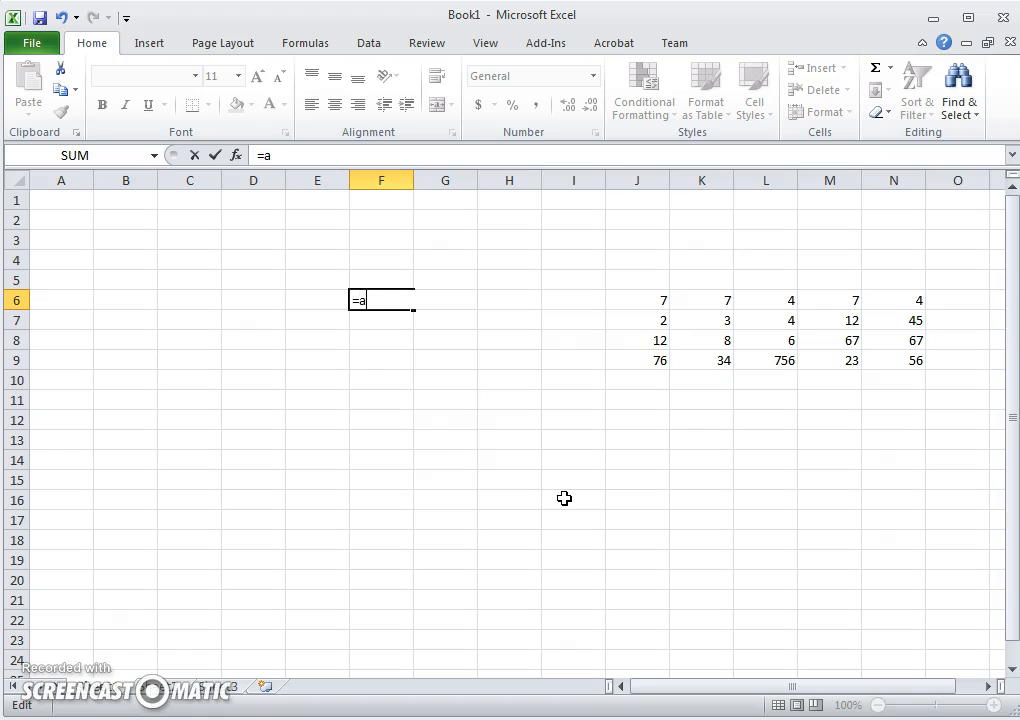
text(ver)
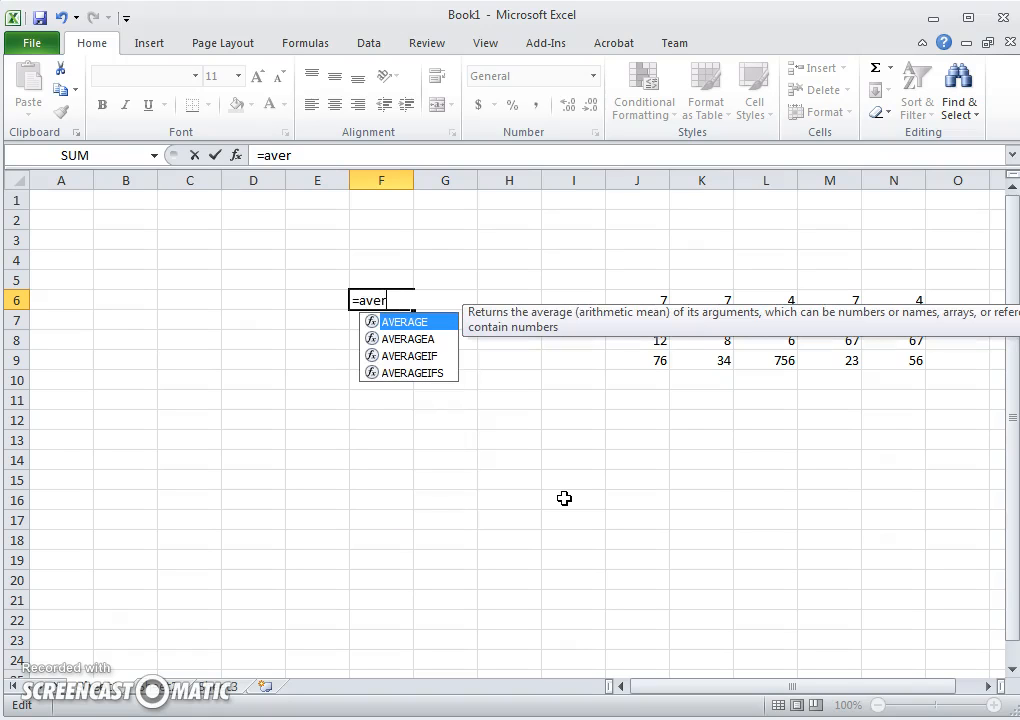
key(Return)
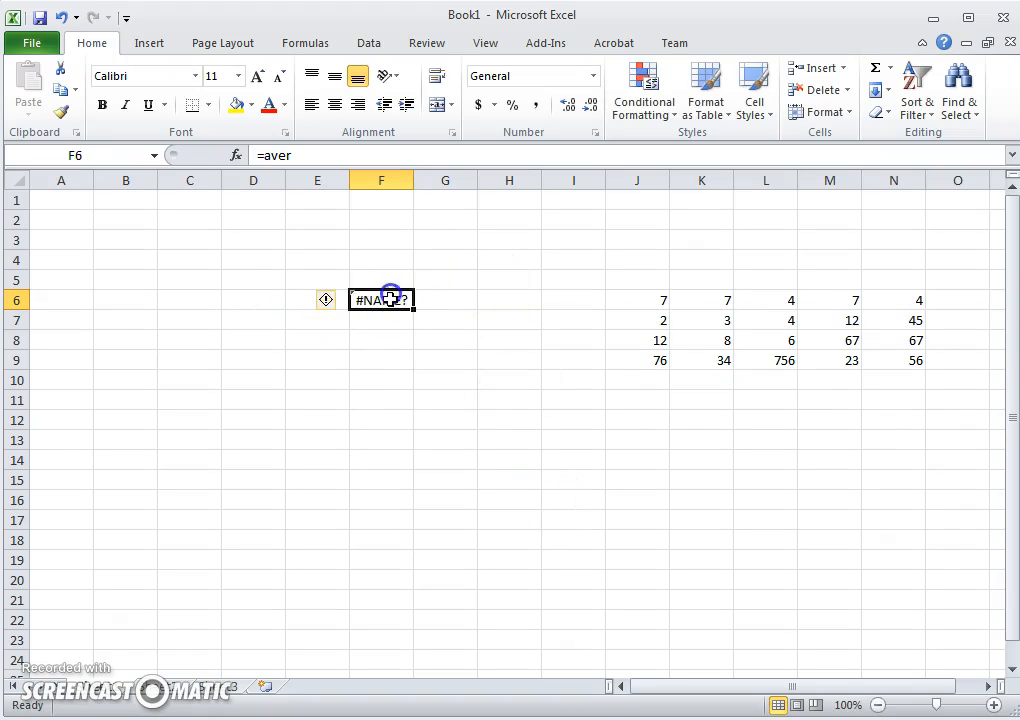
double_click(392, 300)
text(age)
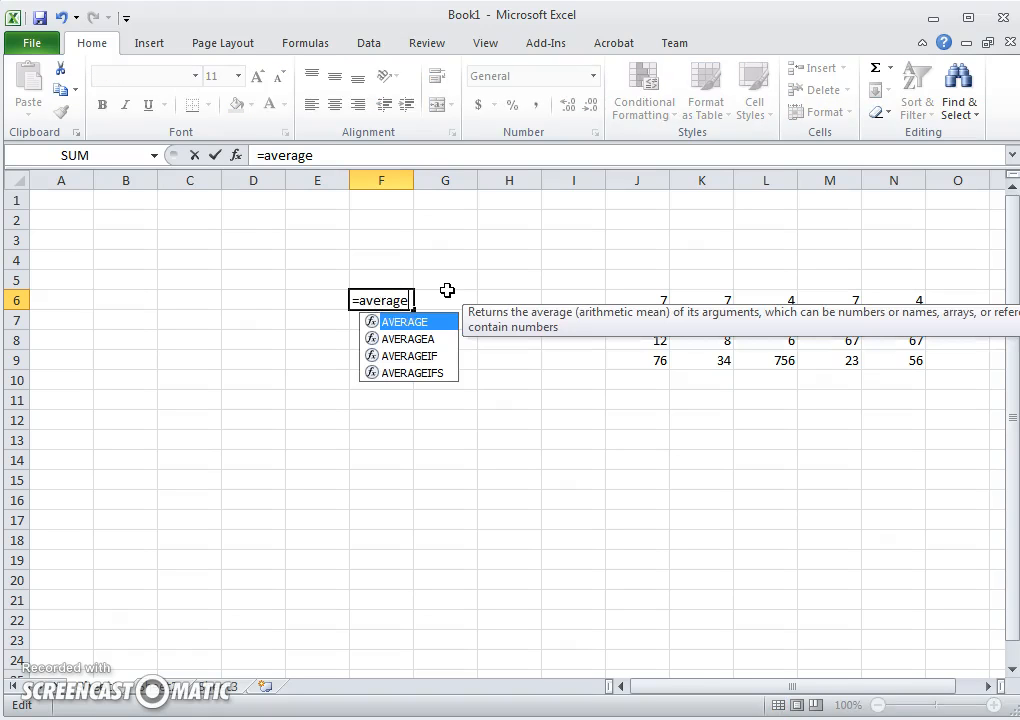
text(()
drag(650, 300, 877, 362)
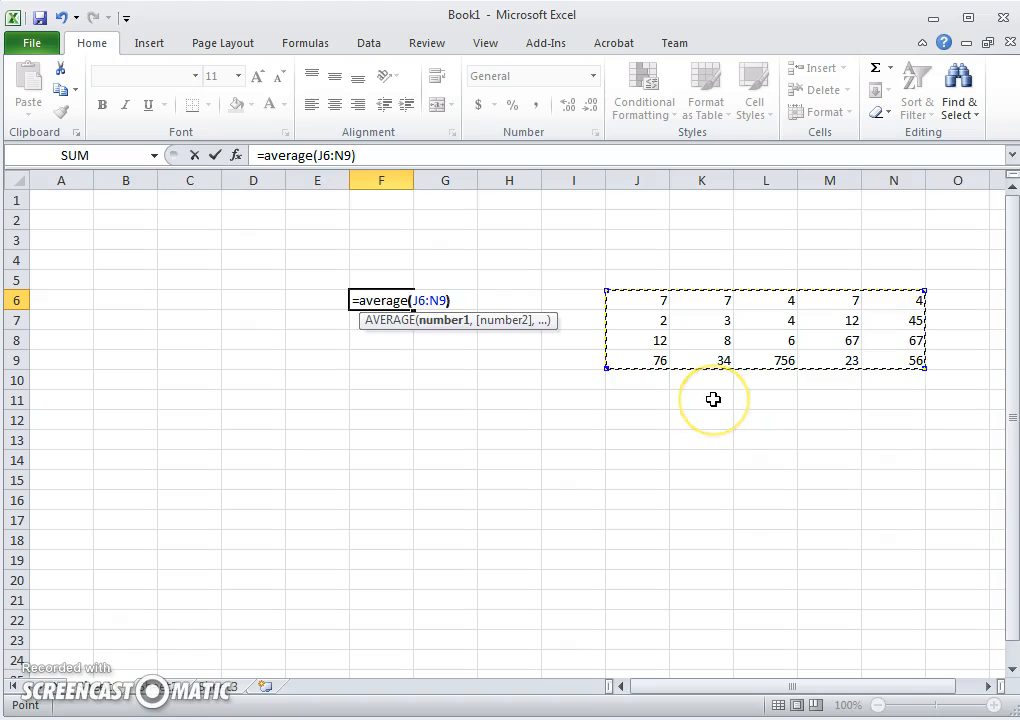
key(Return)
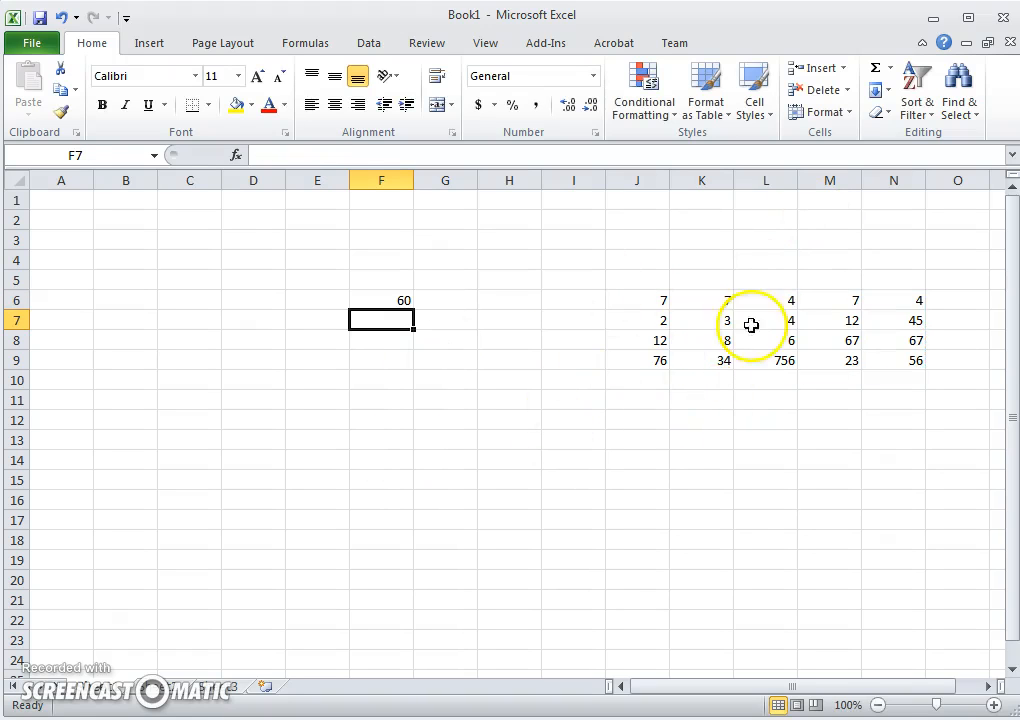
Change the function in cell F6 from AVERAGE to MODE, keeping the range J6:N9.
double_click(403, 303)
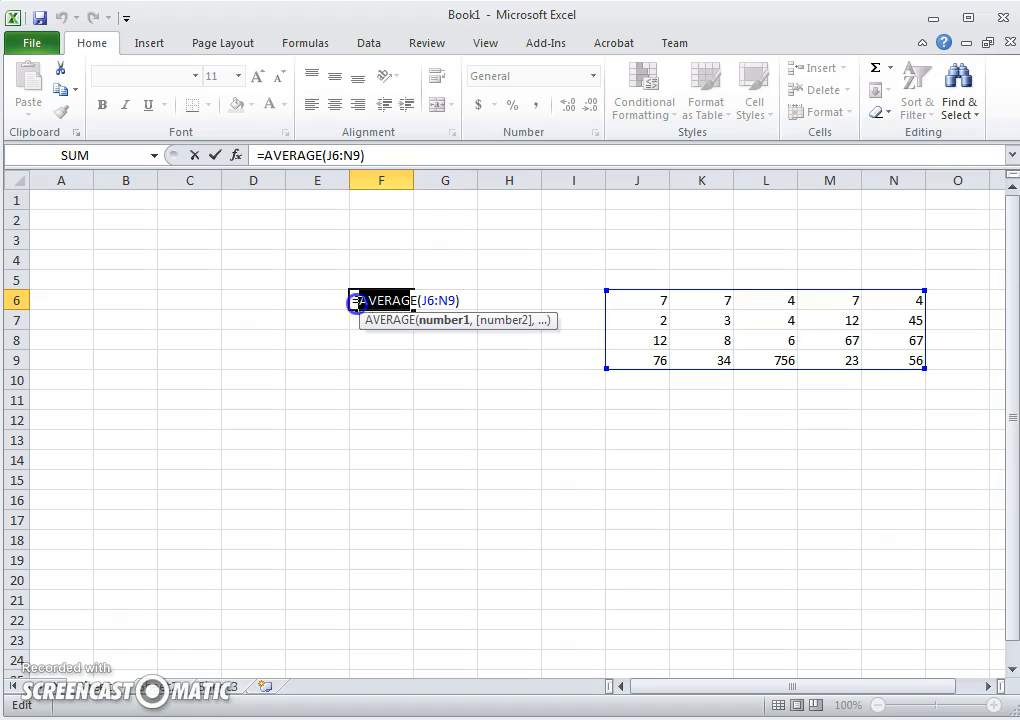
key(BackSpace)
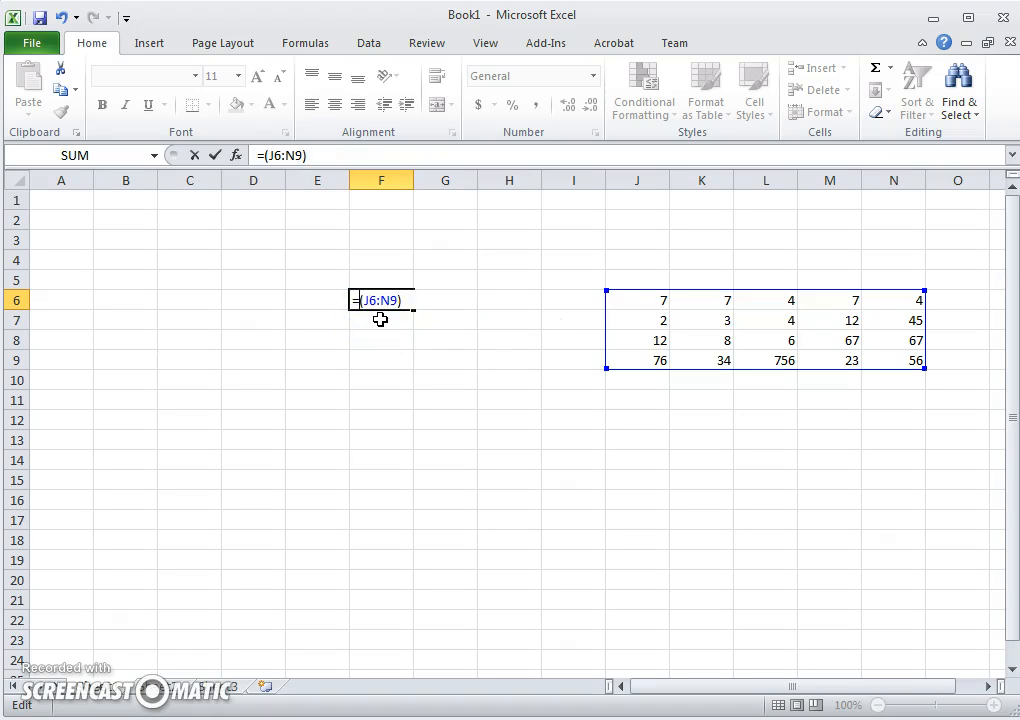
text(ode)
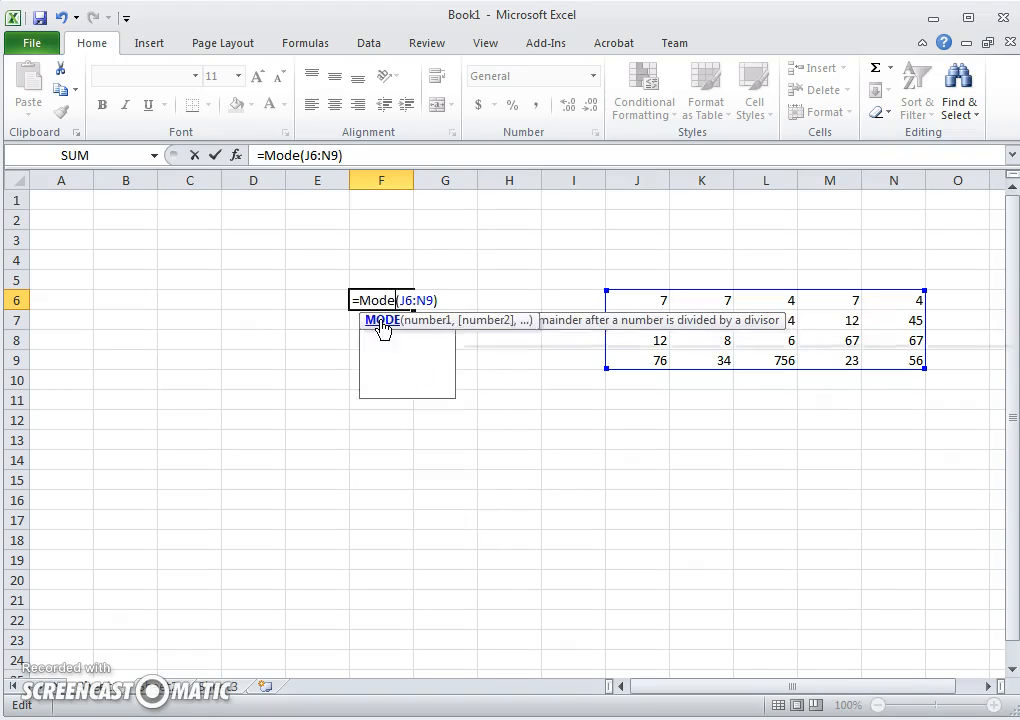
key(Return)
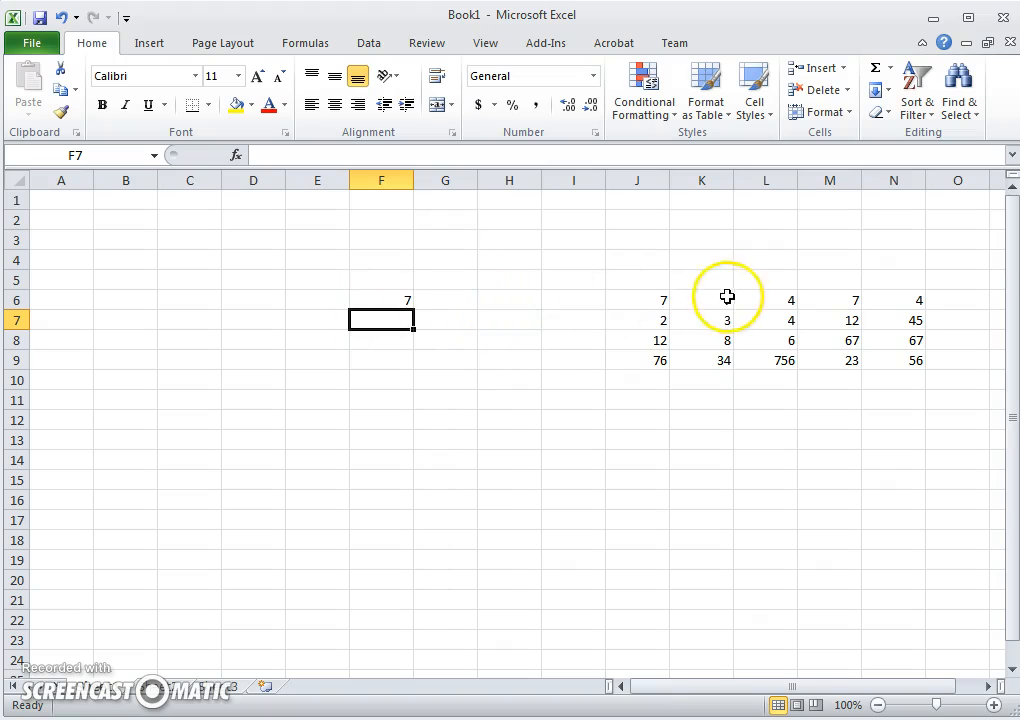
Change the function in cell F6 from MODE to MEDIAN, keeping the range J6:N9.
double_click(393, 299)
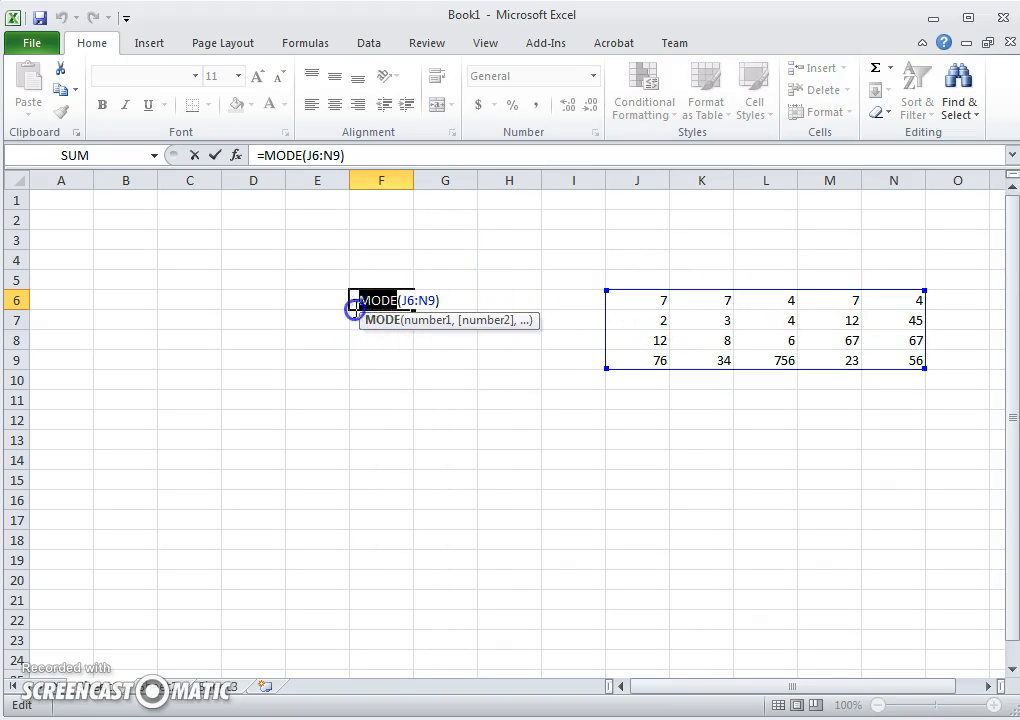
text(median)
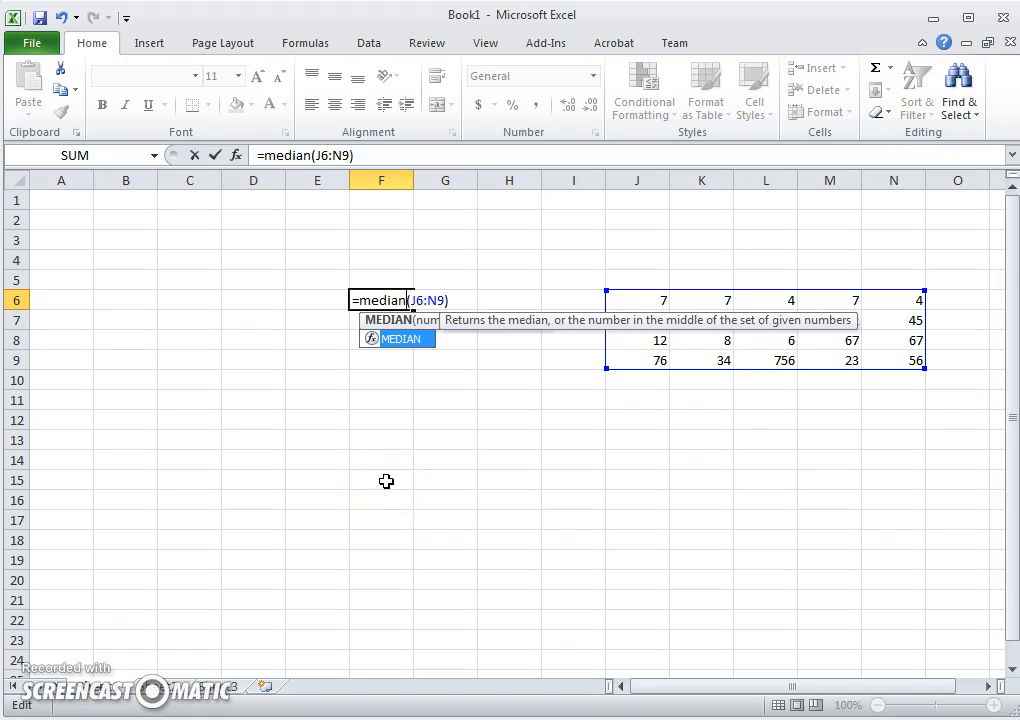
key(Return)
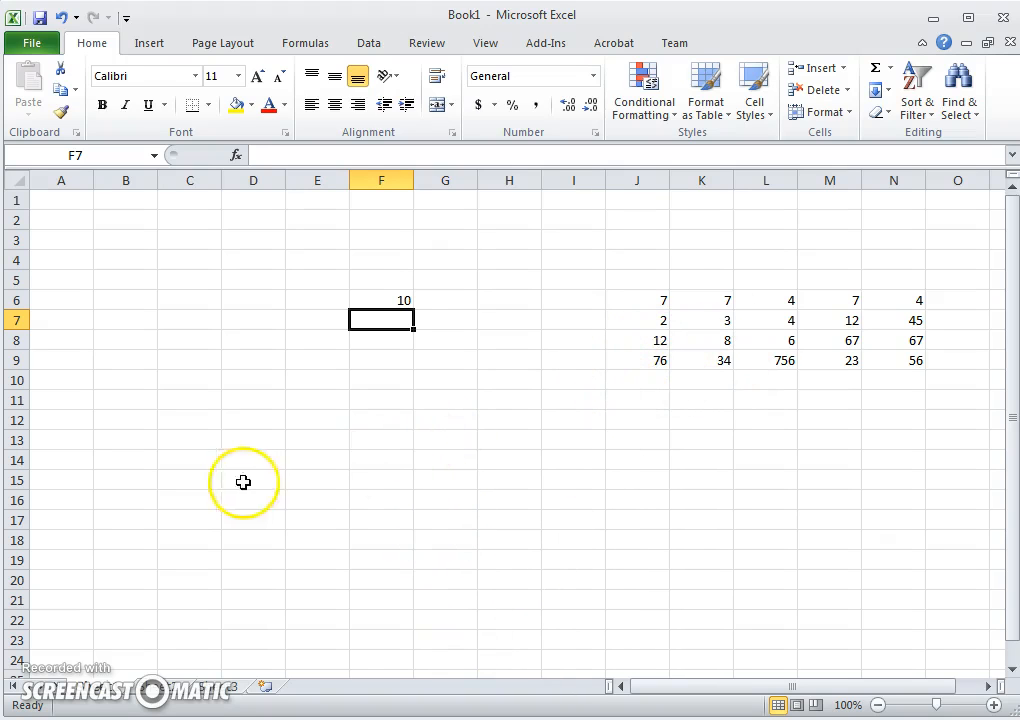
Clear the MEDIAN formula from cell F6.
double_click(376, 298)
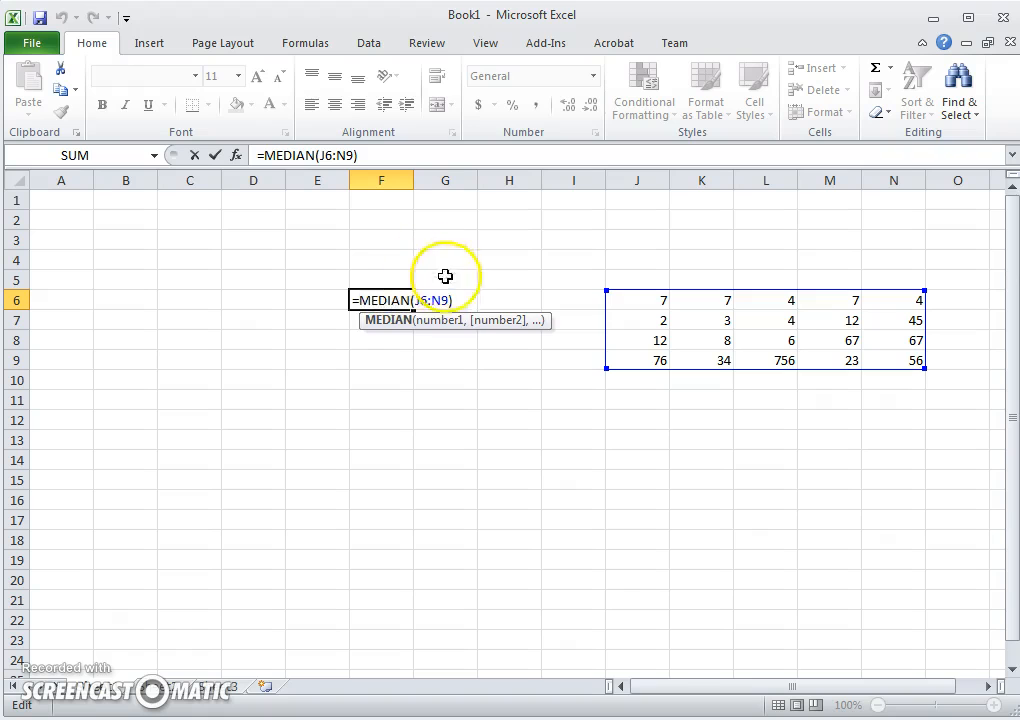
drag(455, 303, 319, 300)
key(Delete)
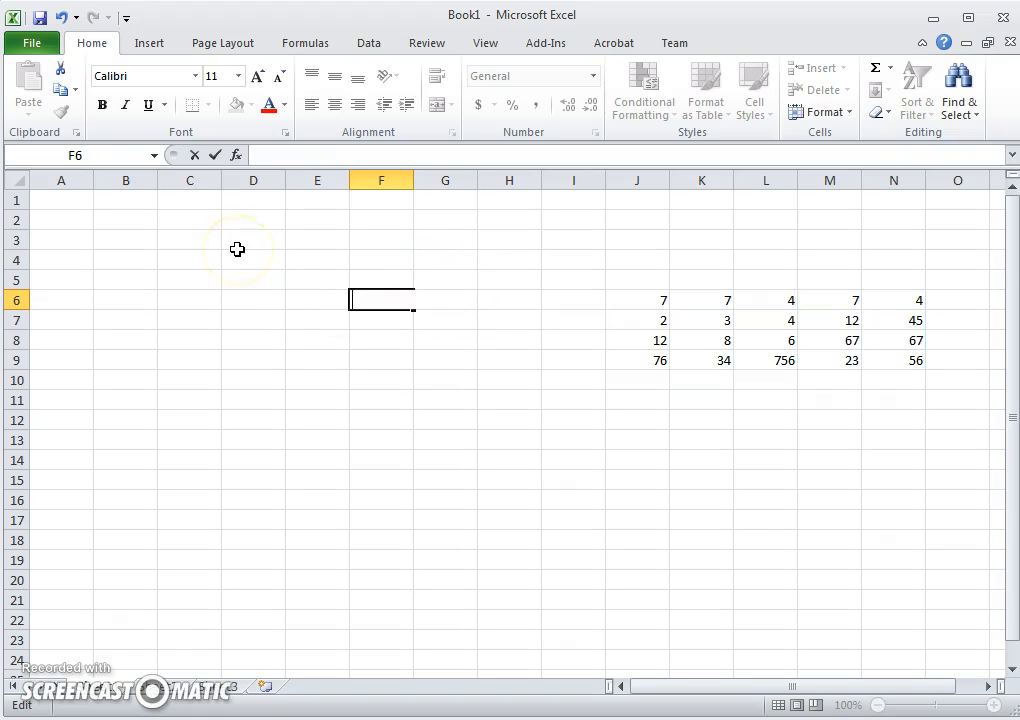
click(655, 320)
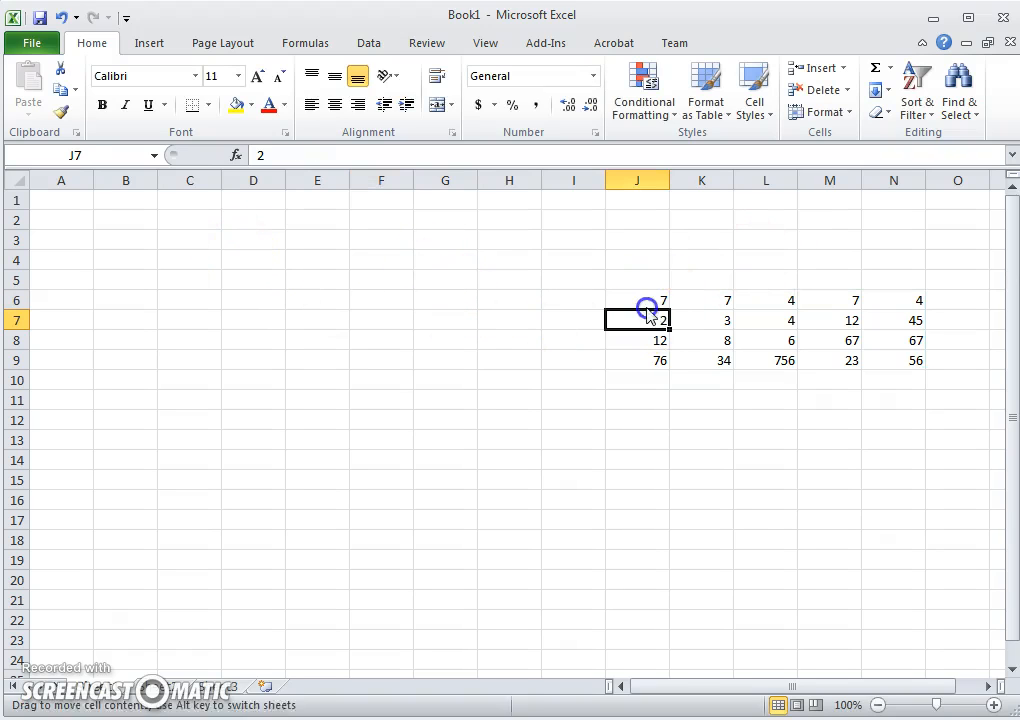
Clear the numbers from cells J6 through J9, and from K9 and K8.
click(648, 300)
key(BackSpace)
key(Return)
key(BackSpace)
key(Return)
key(BackSpace)
key(Return)
key(BackSpace)
key(Tab)
key(BackSpace)
key(Up)
key(BackSpace)
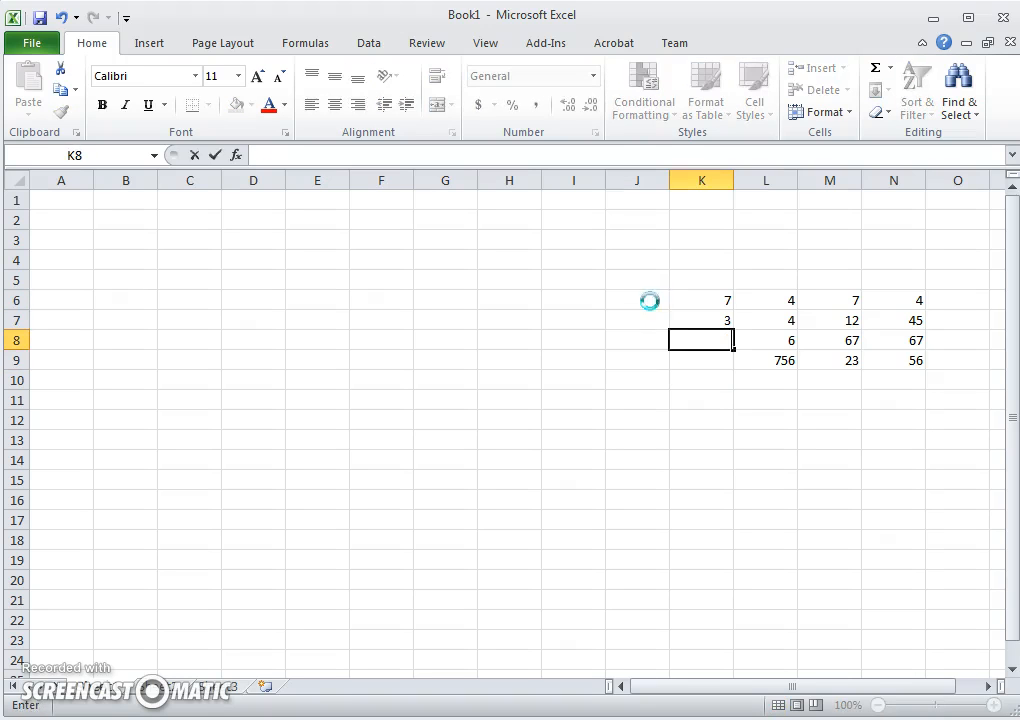